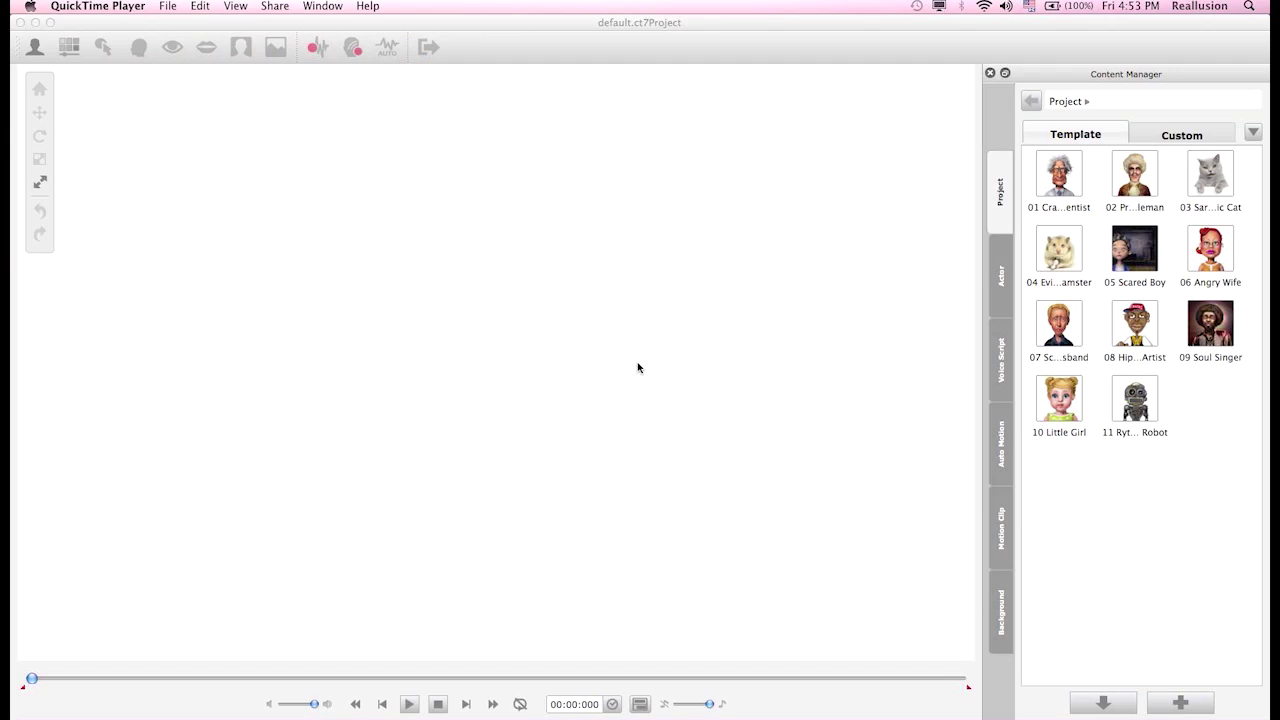
- Load the Husband actor from the model templates, then scale it down slightly and shift it lower on the stage
click(1002, 275)
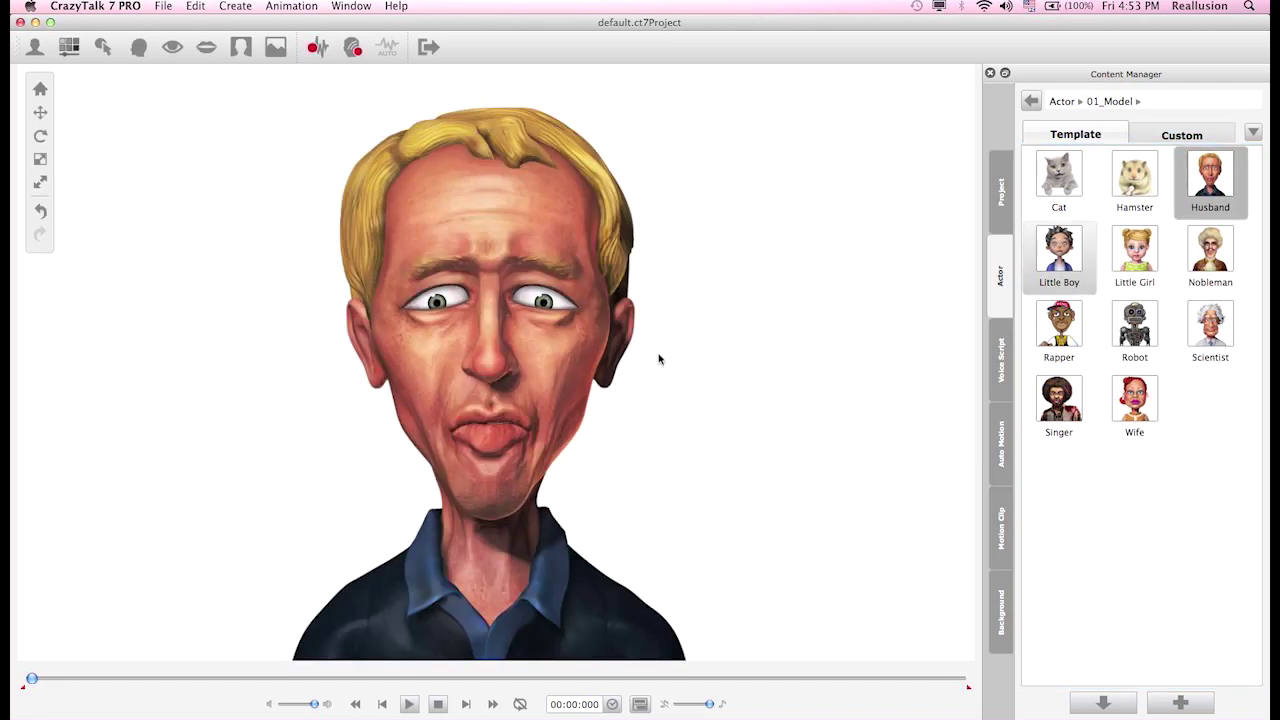
click(40, 159)
drag(478, 319, 475, 328)
click(40, 112)
drag(551, 377, 559, 401)
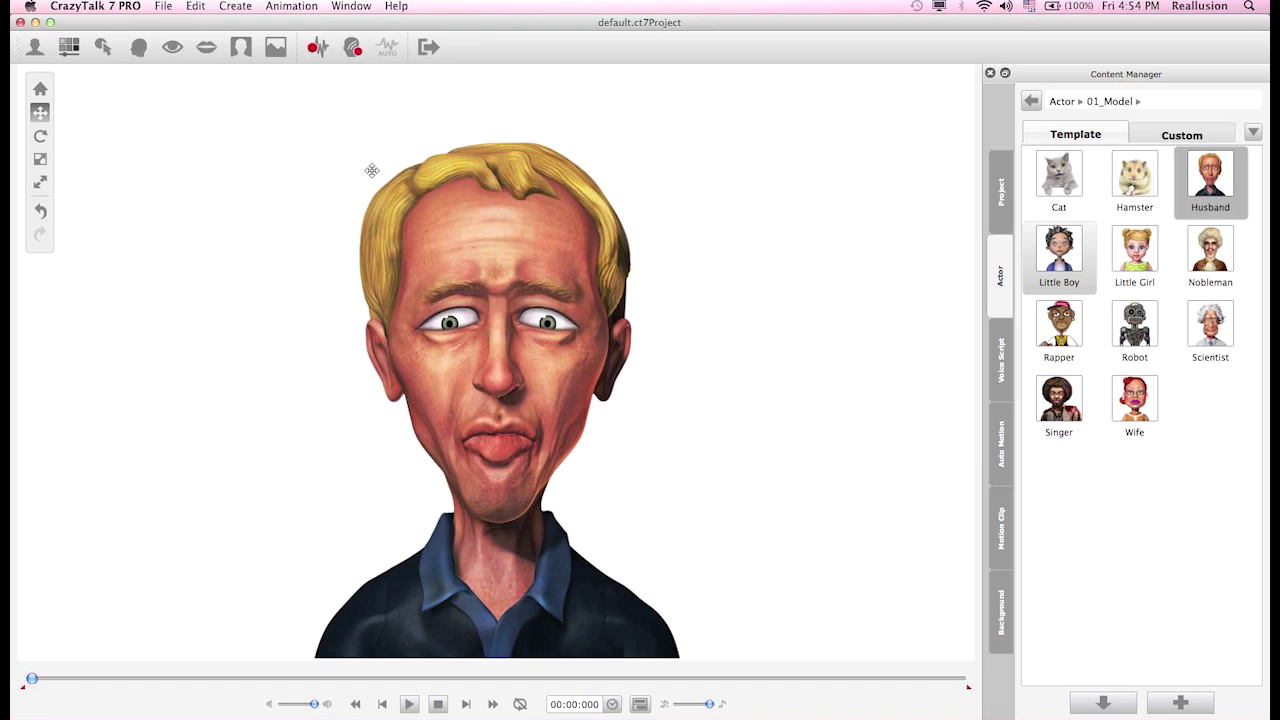
- Import EugeneBBQ.mp3 as the actor's voice with the Talk Mode auto motion, and stop the playback
click(317, 48)
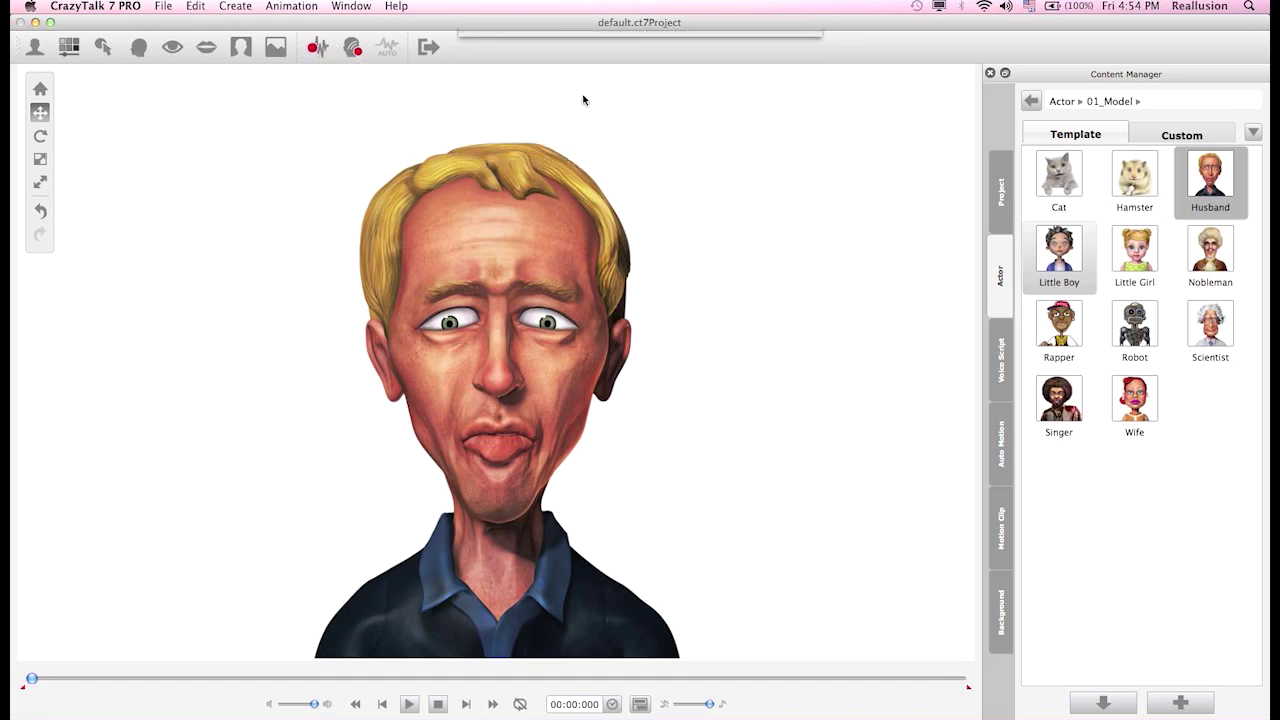
click(595, 40)
click(330, 277)
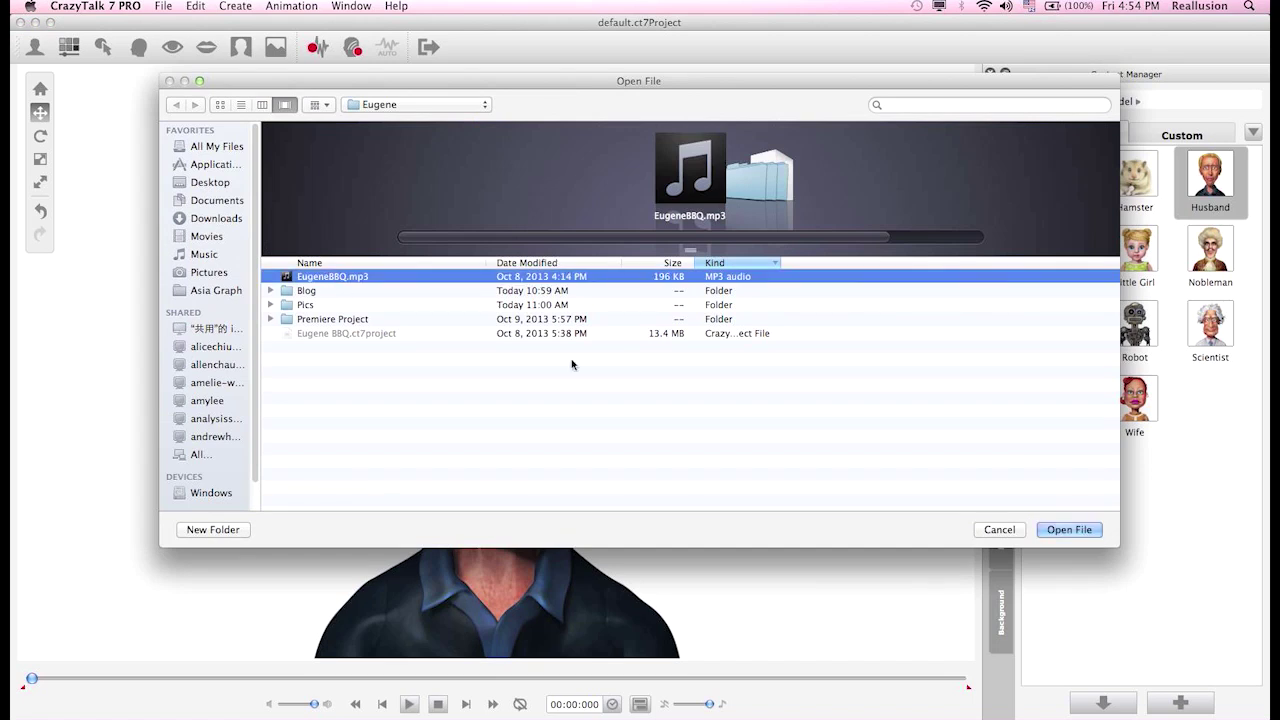
click(1084, 530)
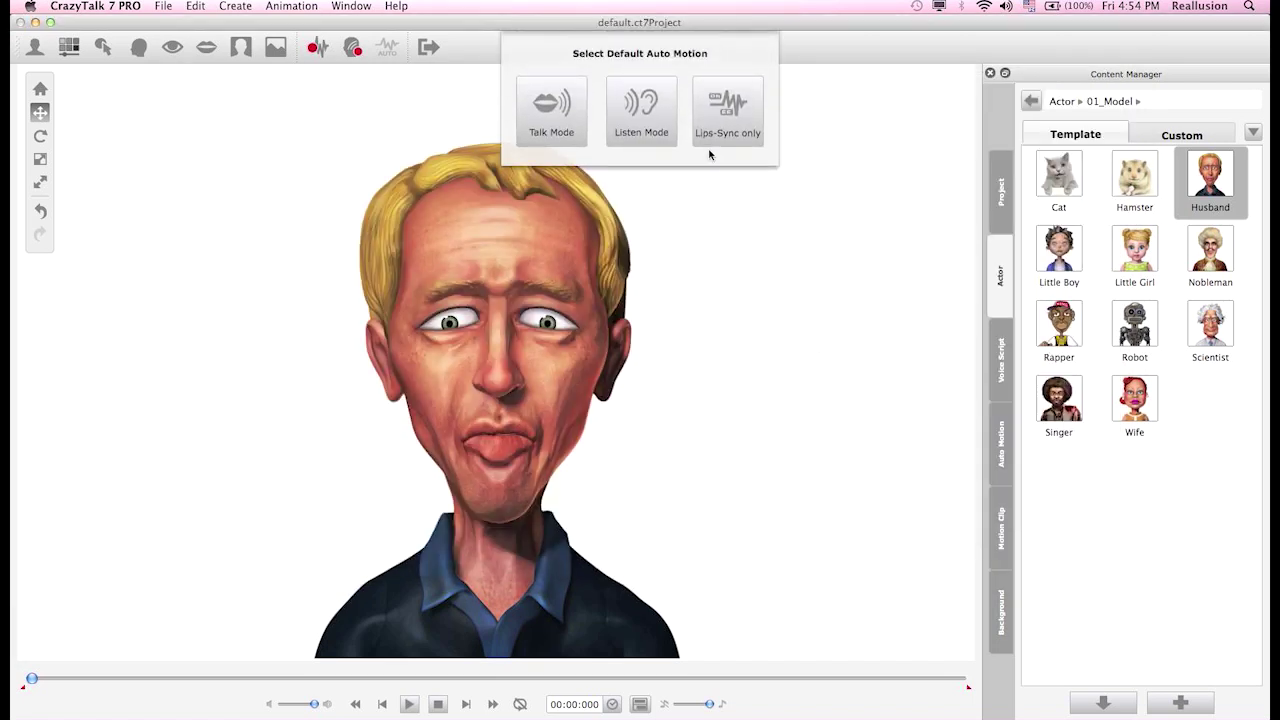
click(551, 104)
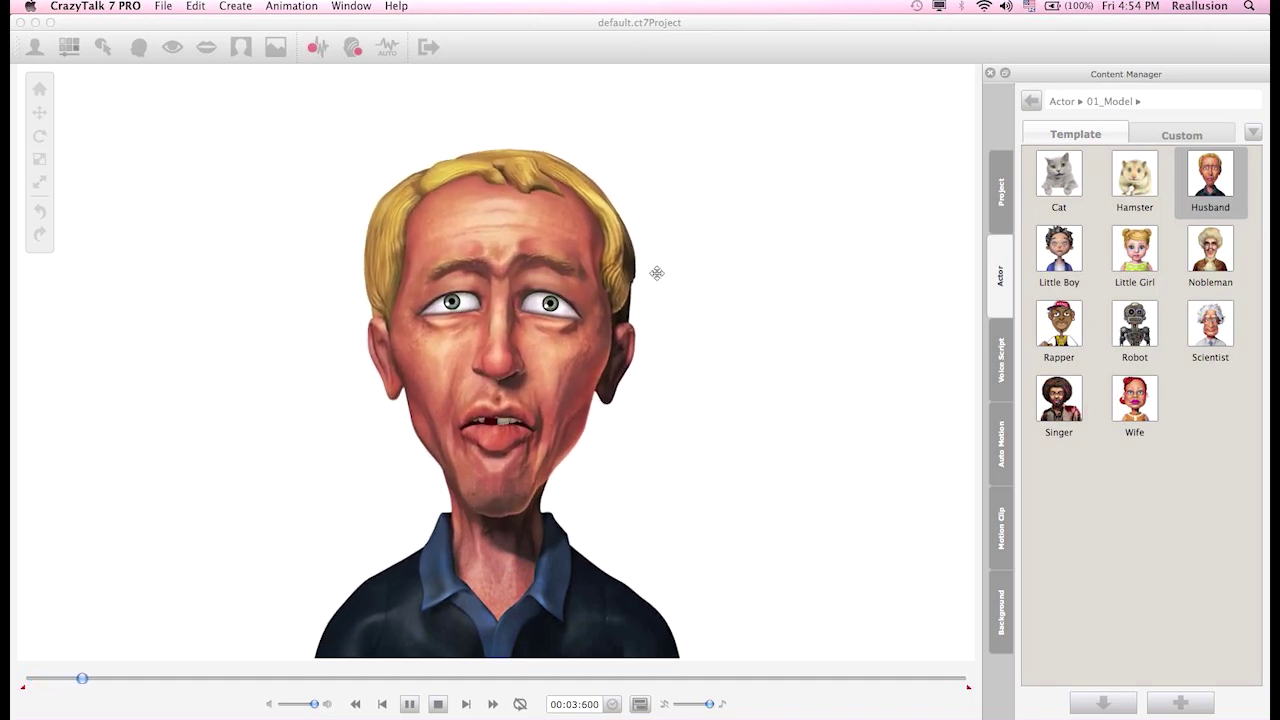
click(439, 704)
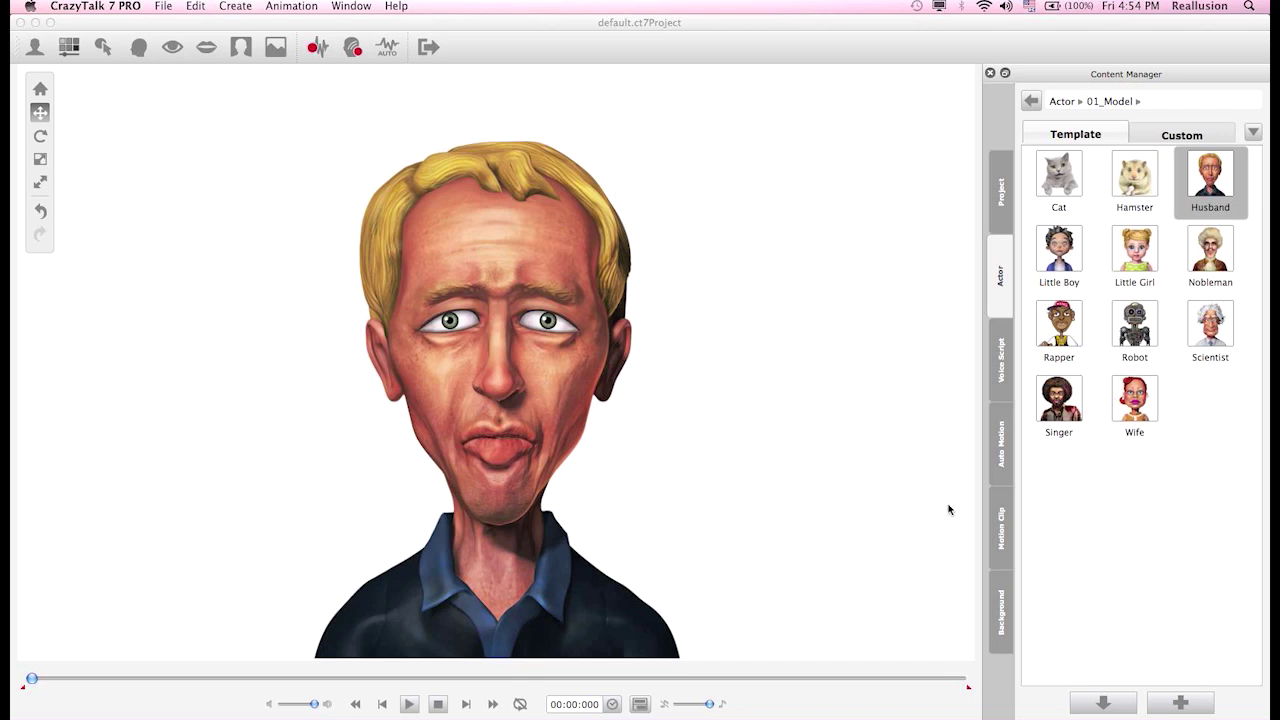
- Place the custom Eugene House background behind the actor
click(1003, 612)
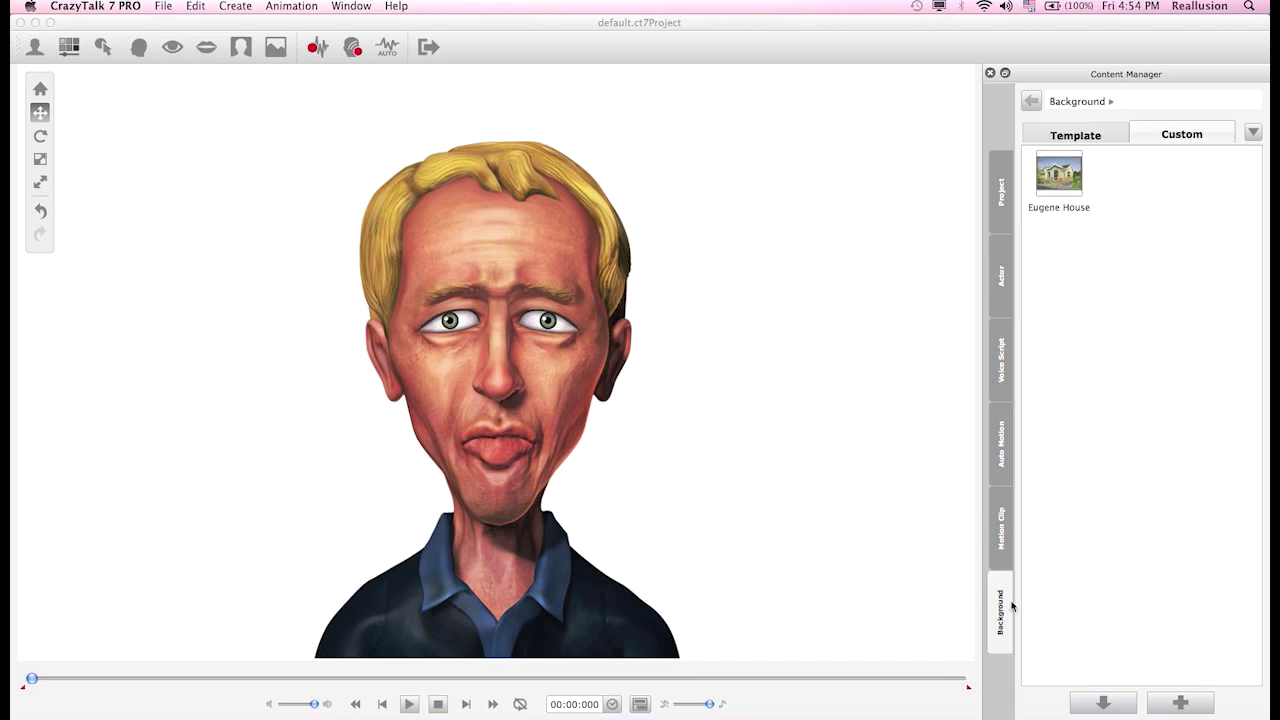
click(1100, 138)
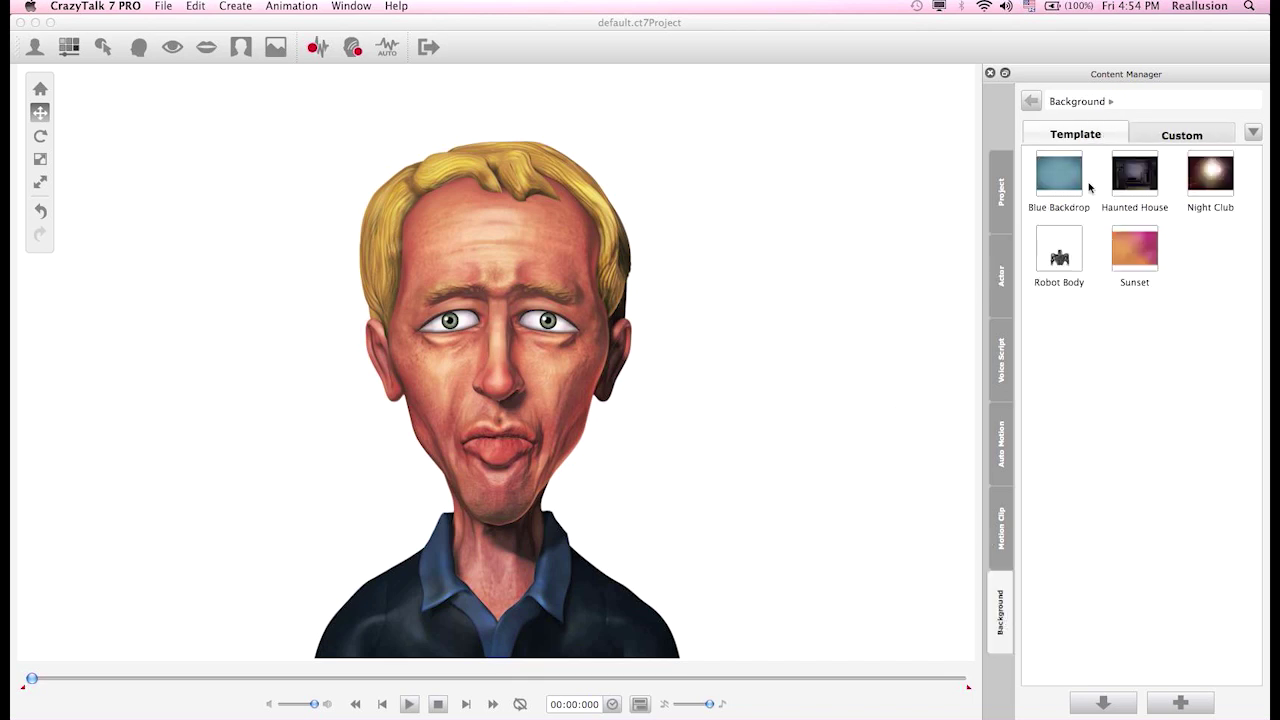
click(1185, 136)
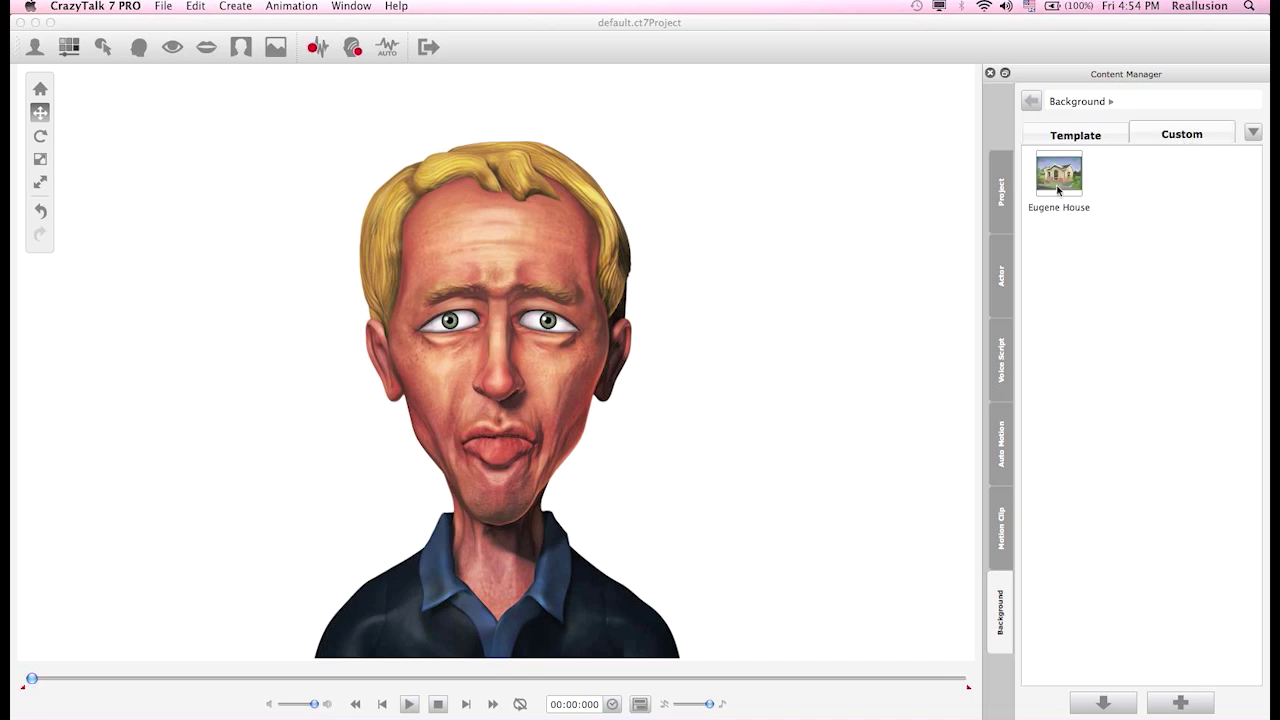
drag(1064, 182, 688, 200)
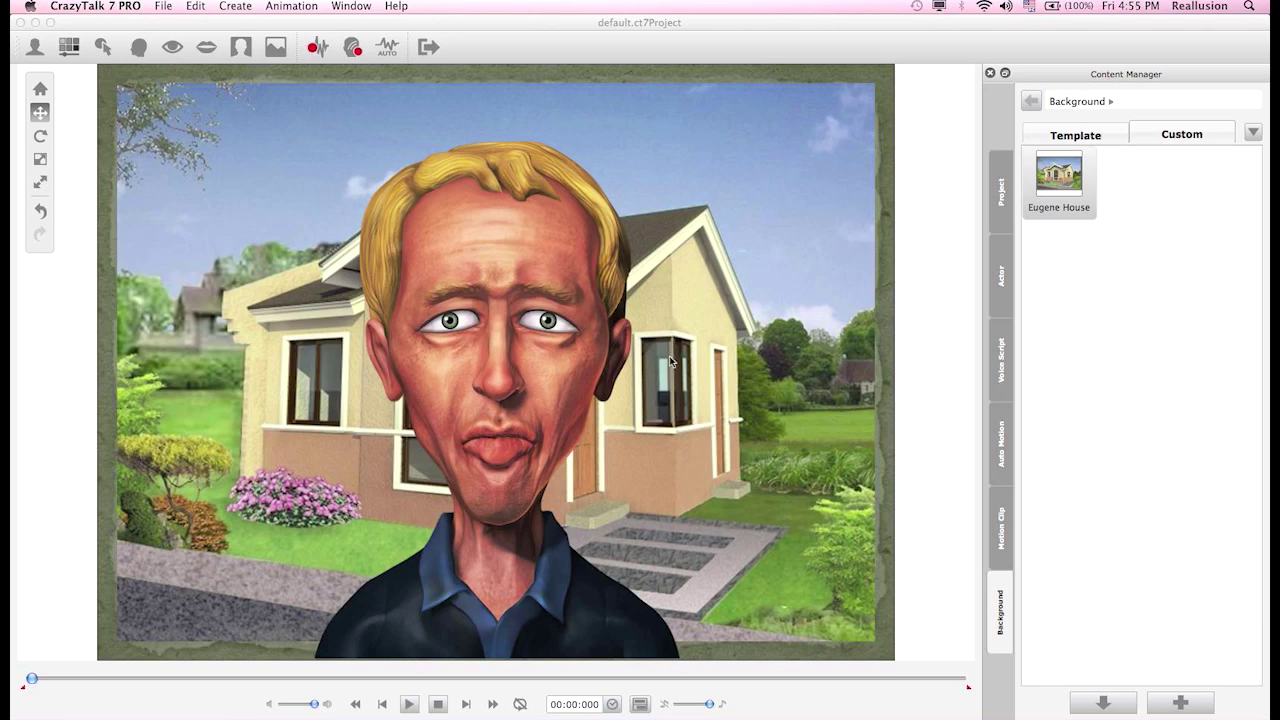
- Show the timeline and move the playhead to frame 420 in the idle section
click(640, 705)
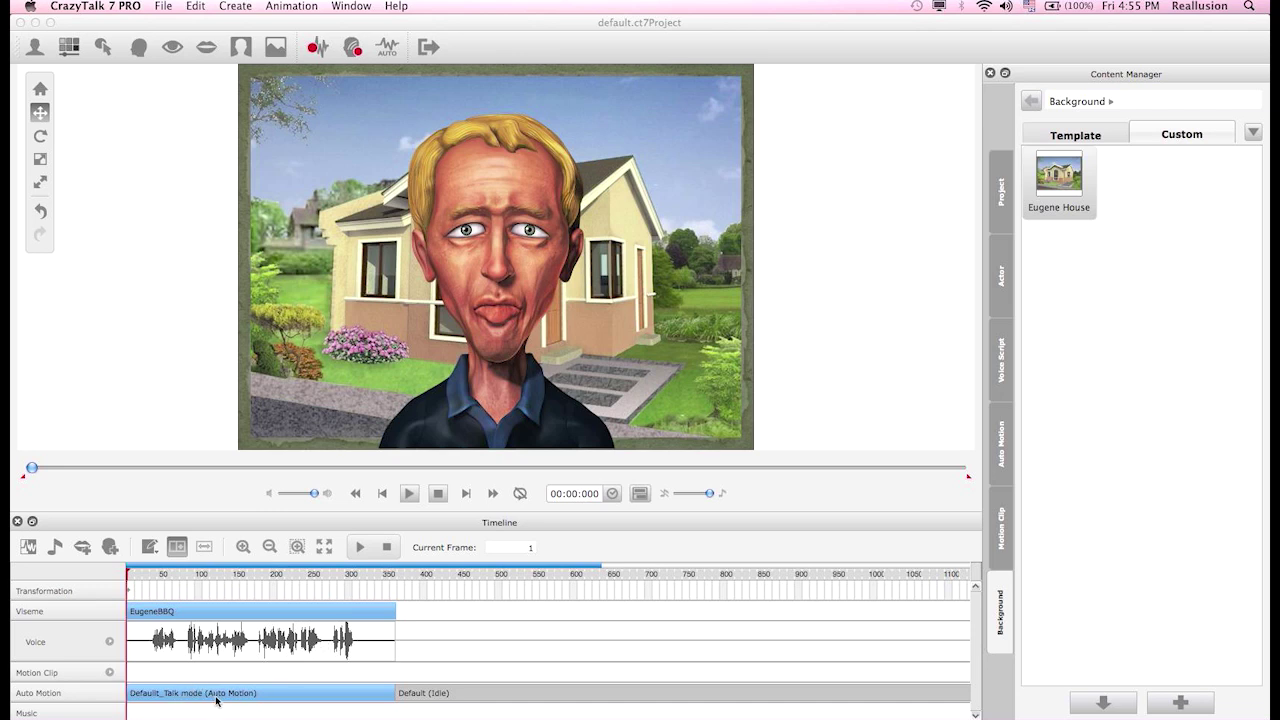
click(443, 697)
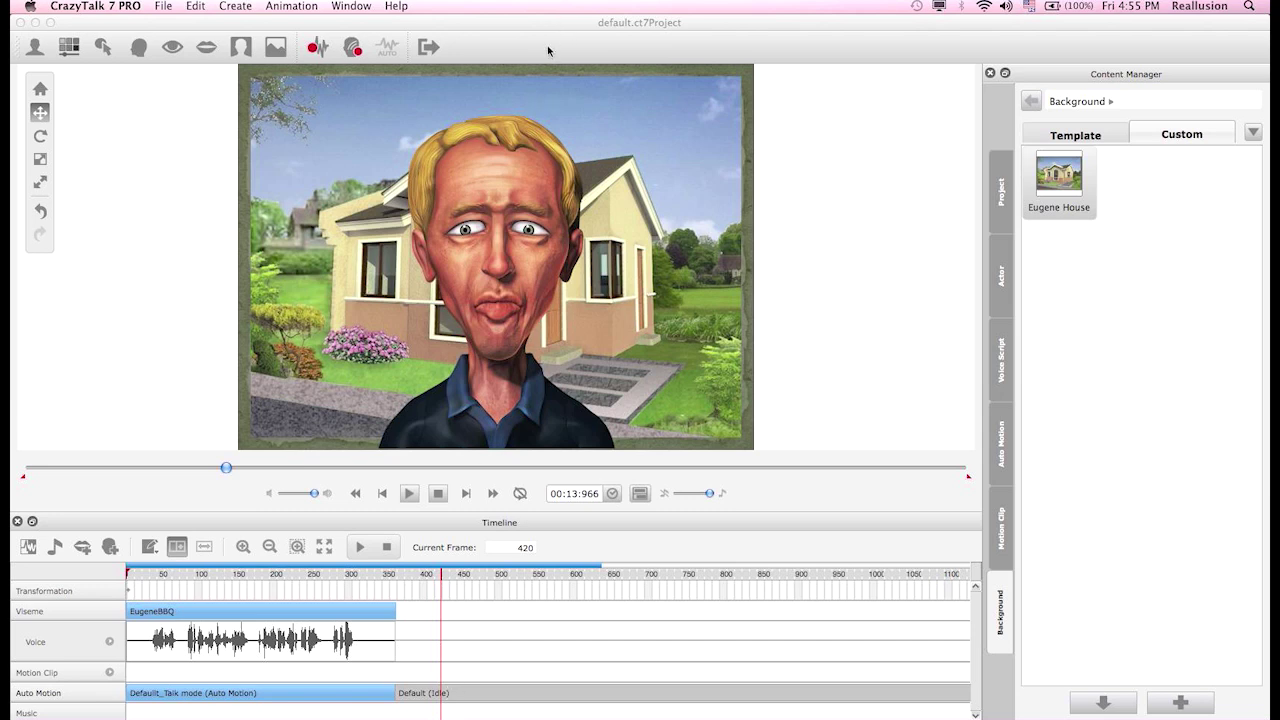
- Open the export settings and look through the video, image and share options
click(427, 48)
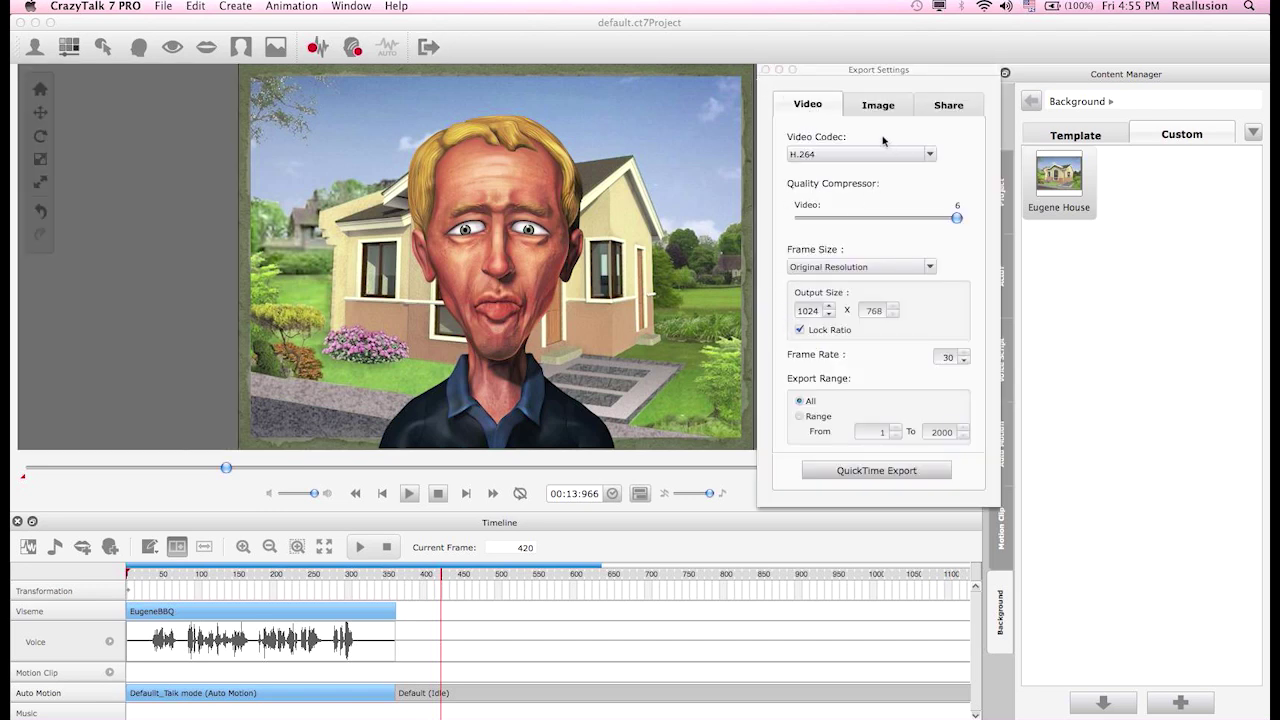
click(874, 106)
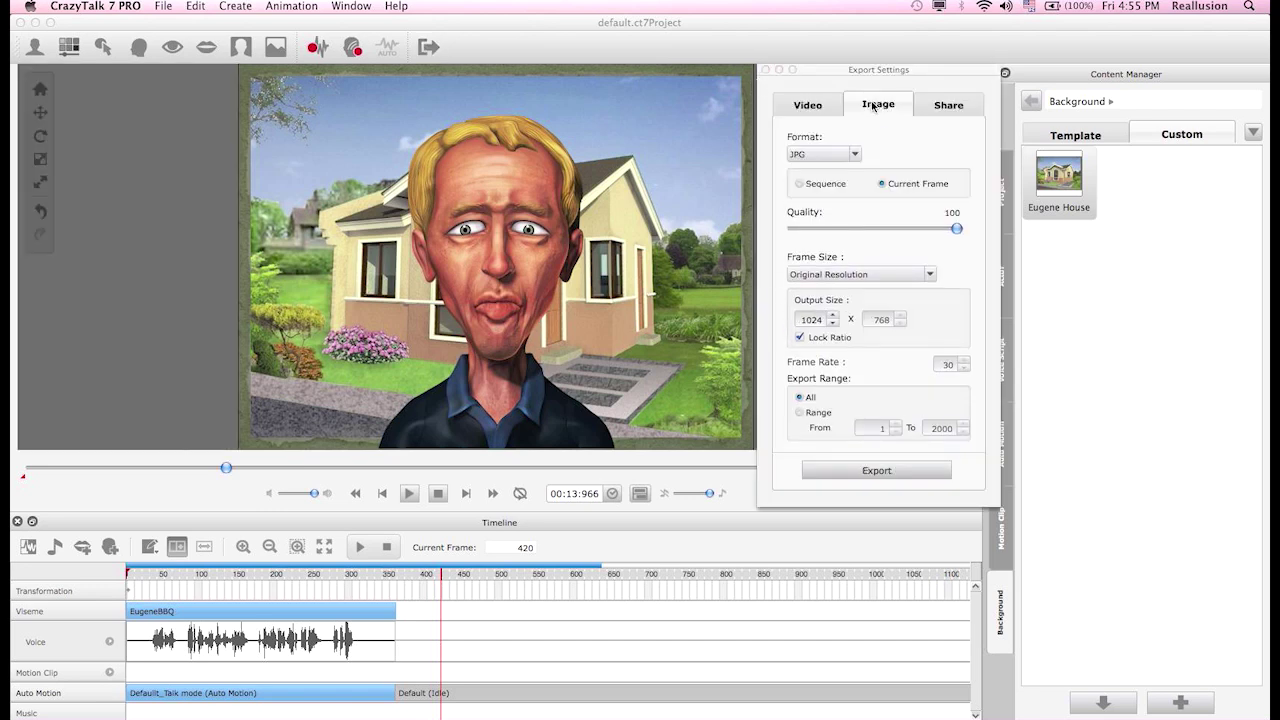
click(948, 106)
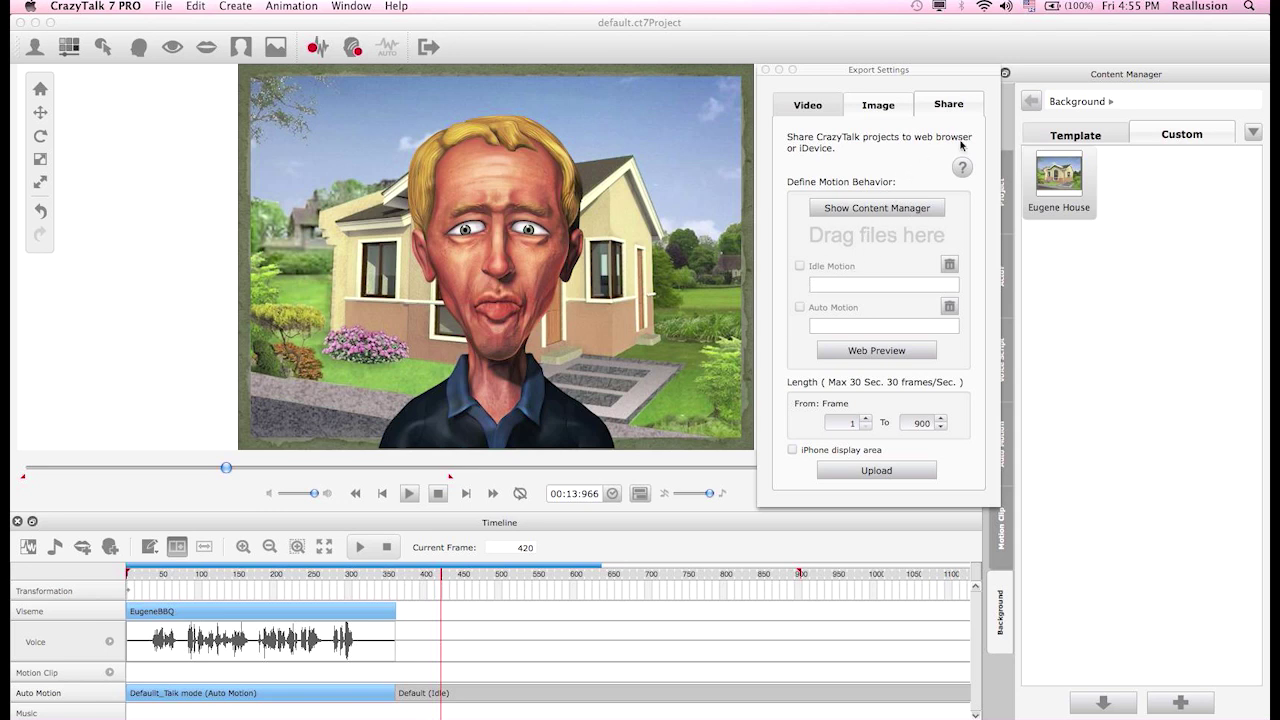
- Show the content library for the shared motion behavior and bring up the idle motion templates
click(862, 208)
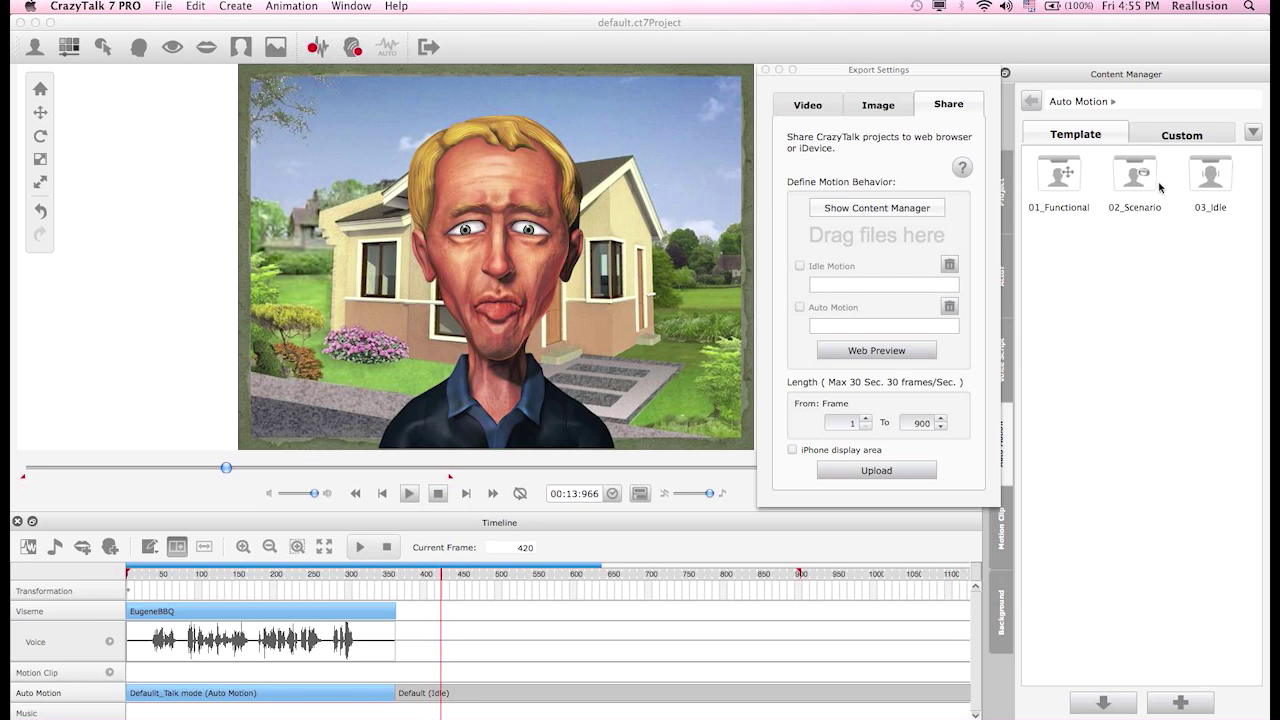
click(831, 286)
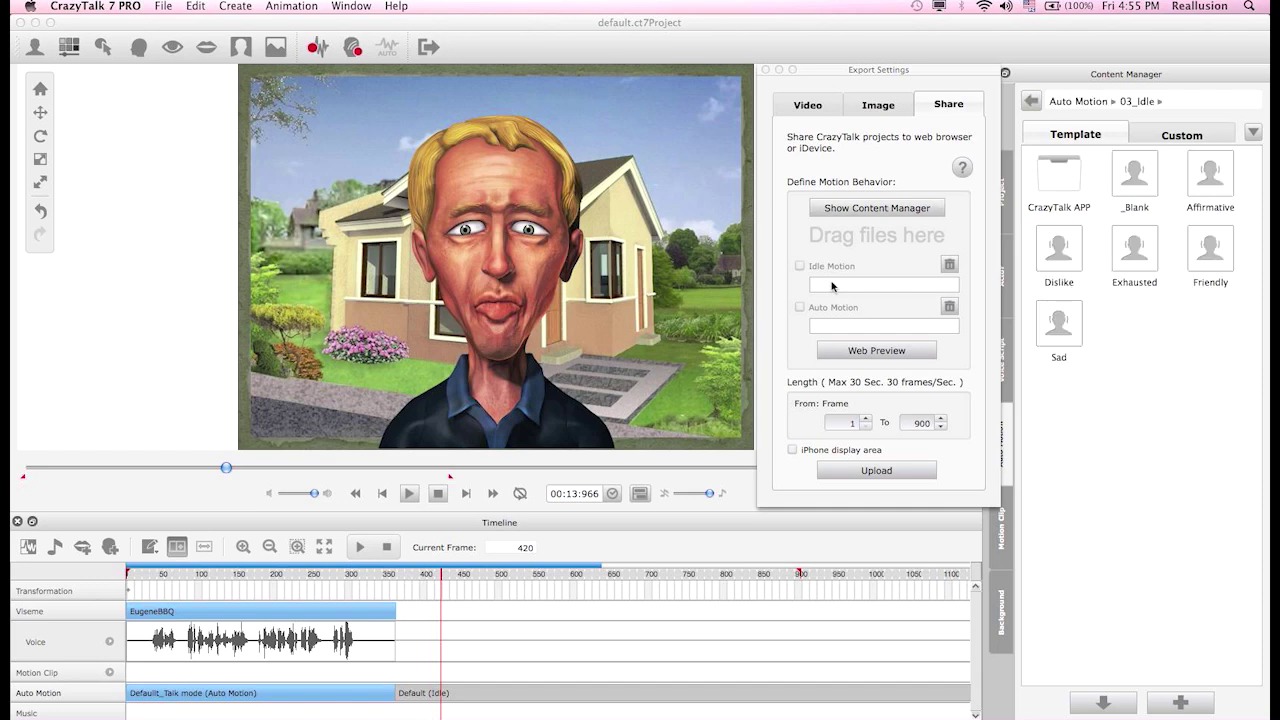
click(831, 326)
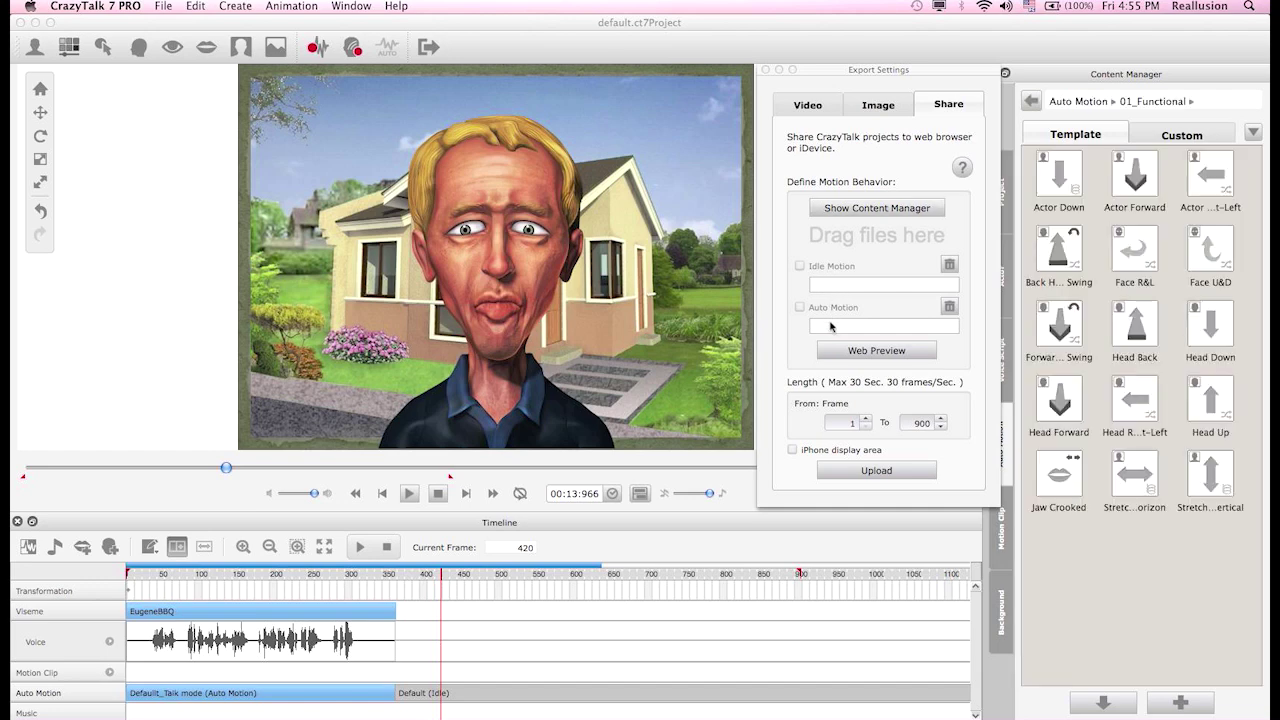
click(838, 289)
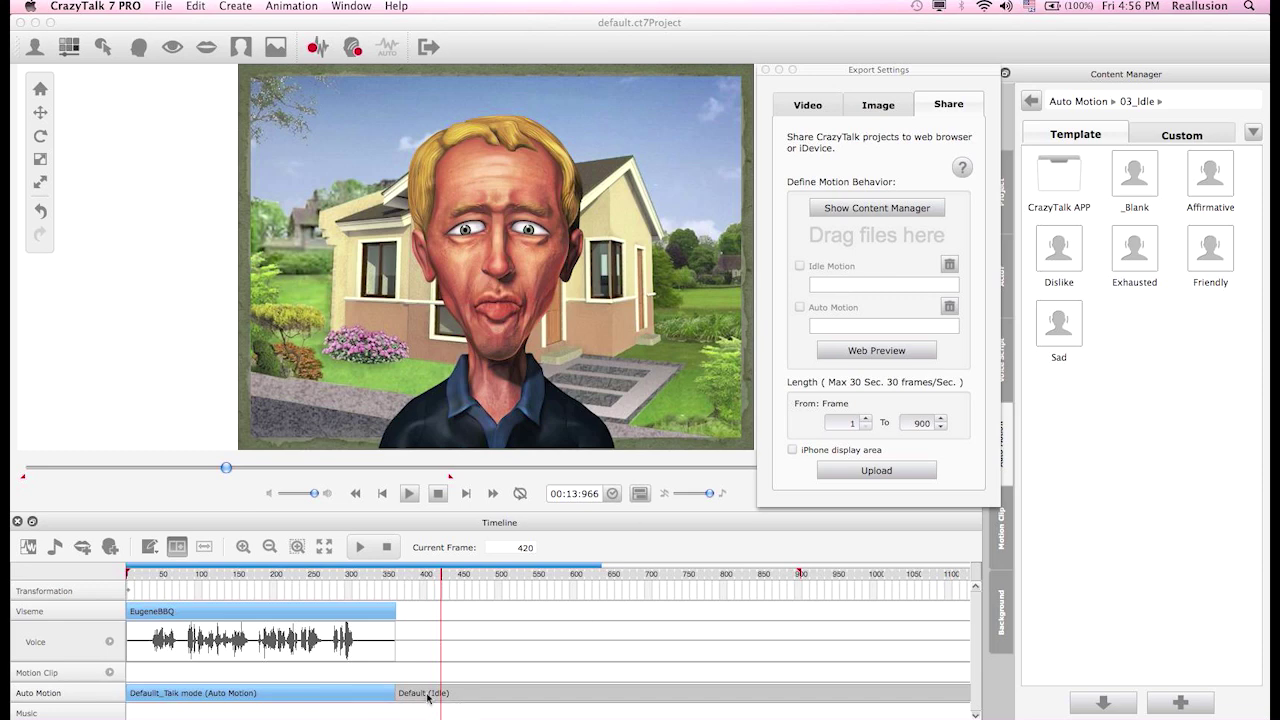
- Play back the default idle motion, then replace it with the Exhausted idle motion and preview it
click(361, 547)
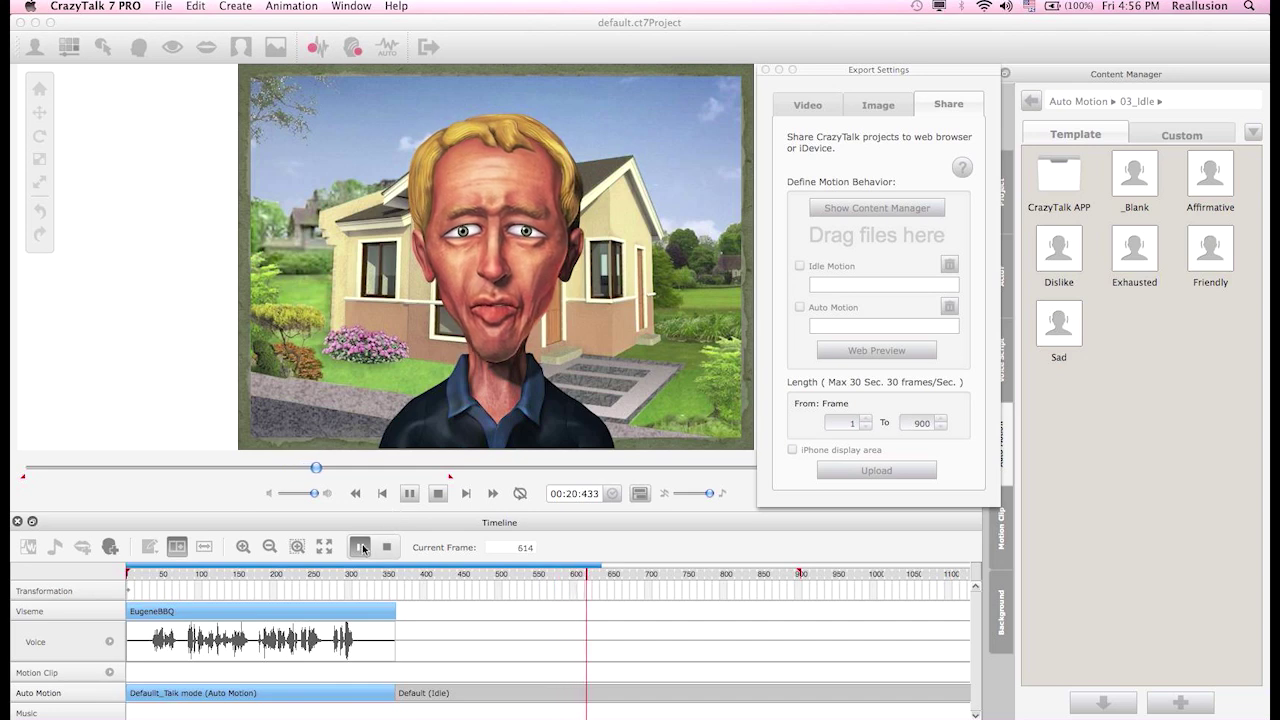
click(361, 547)
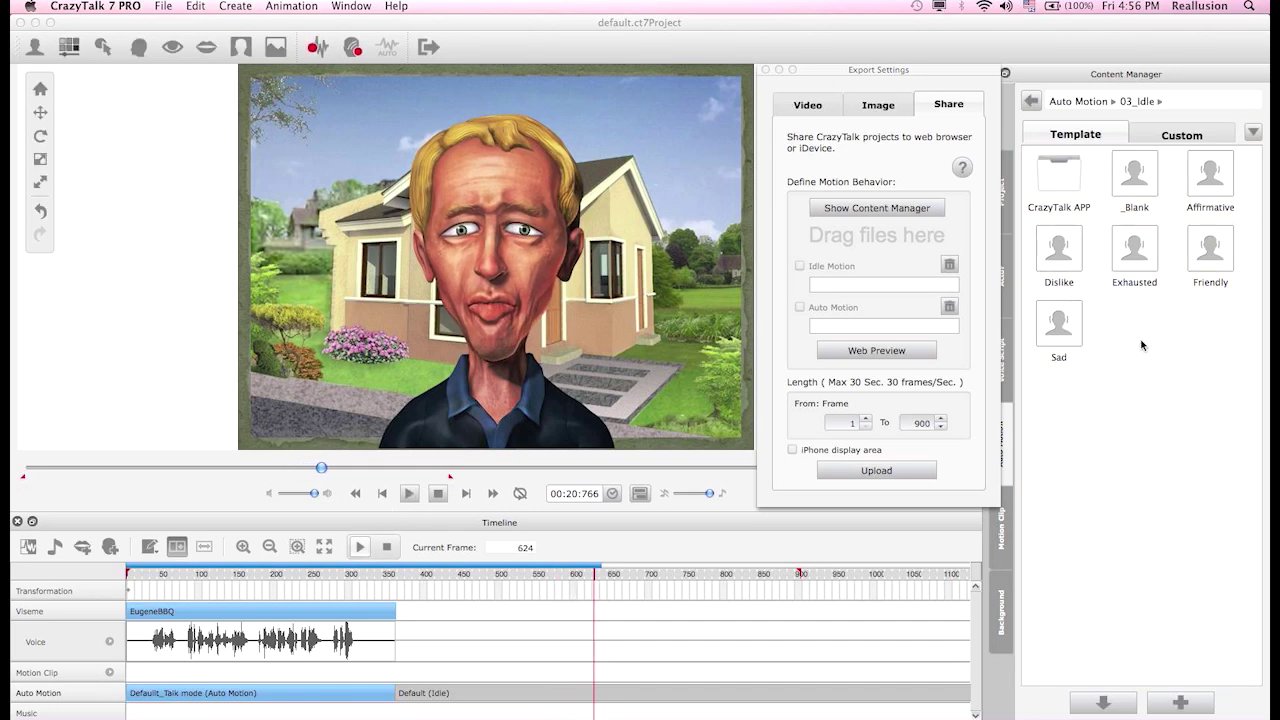
click(1137, 257)
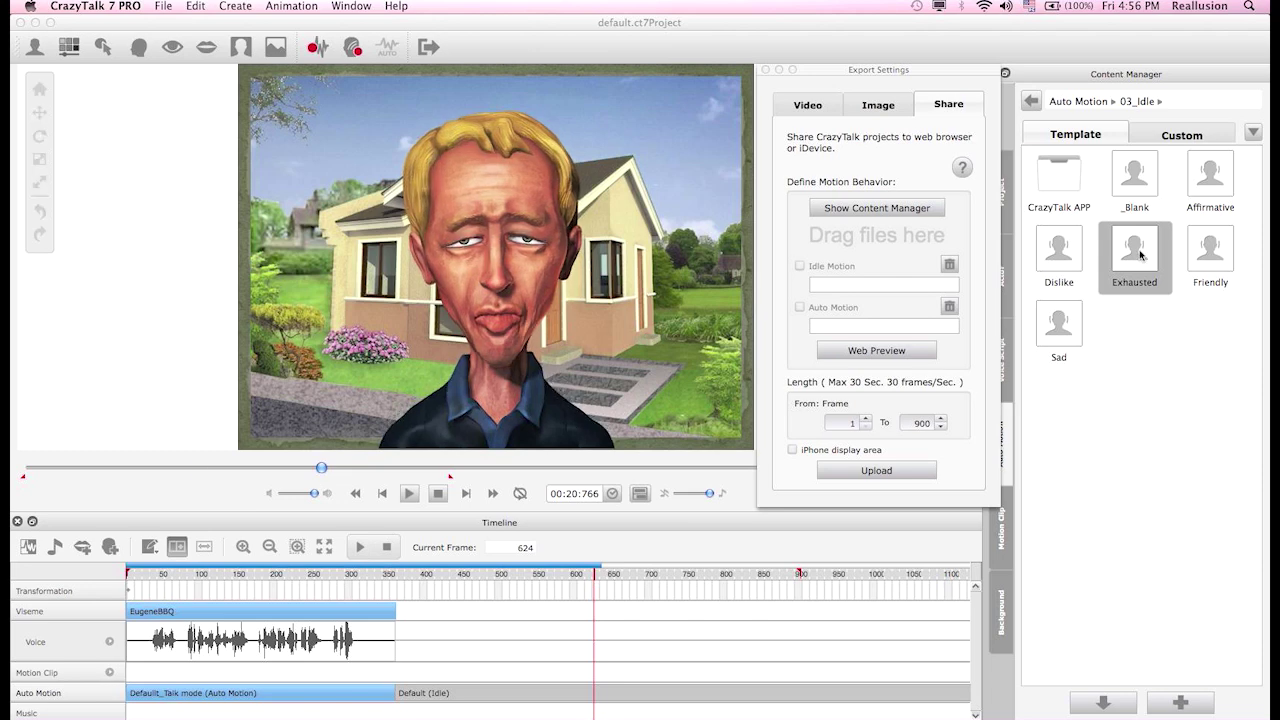
double_click(1140, 256)
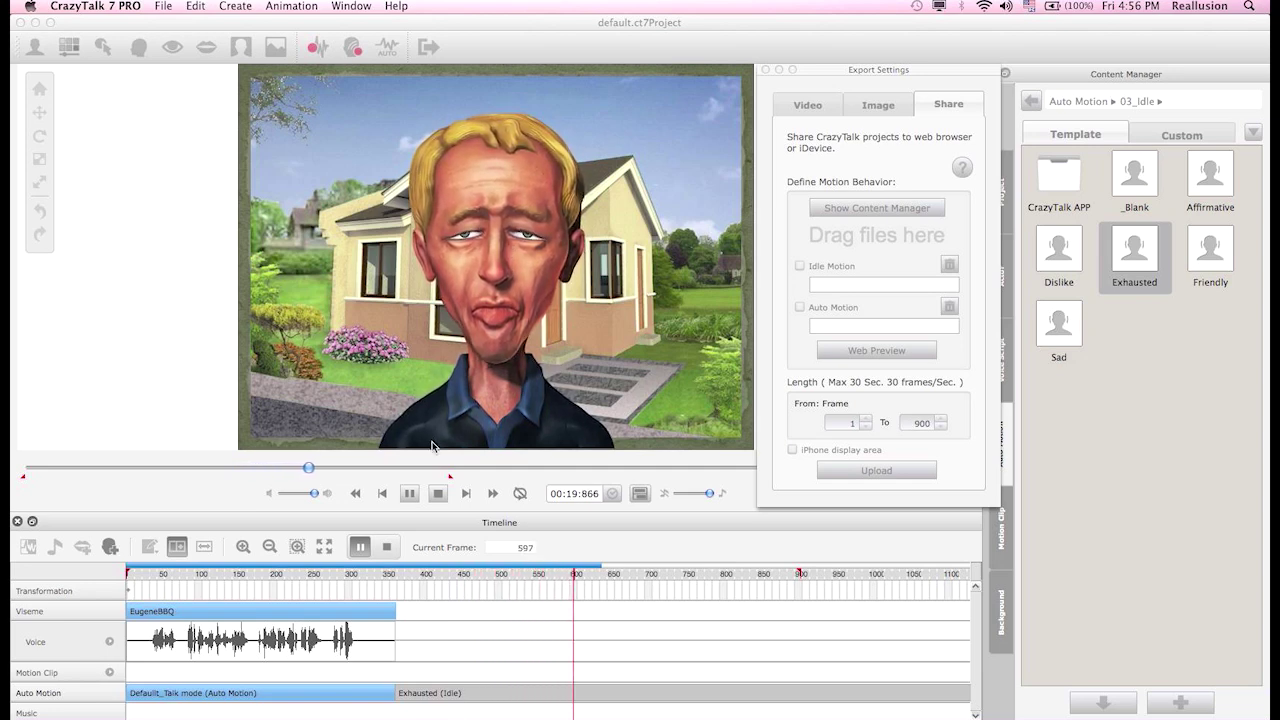
click(410, 493)
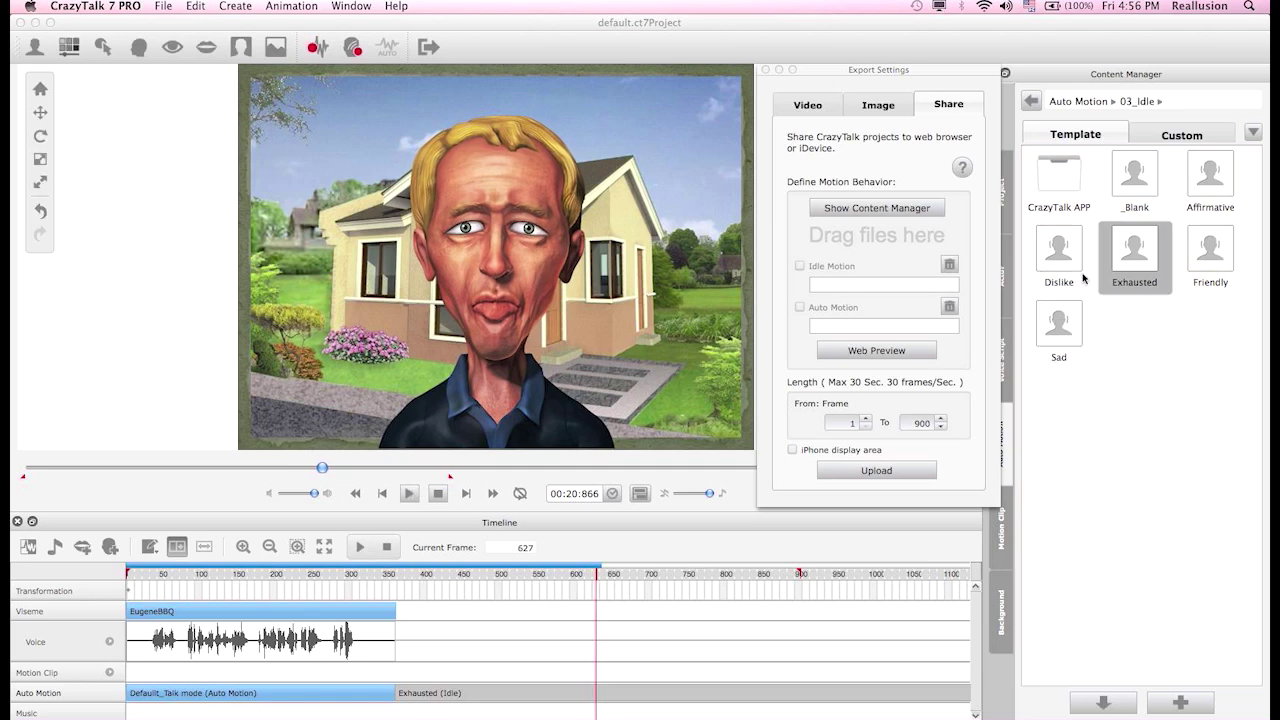
- Apply the Toto idle motion from the CrazyTalk APP folder to the timeline's idle section and preview it
double_click(1055, 180)
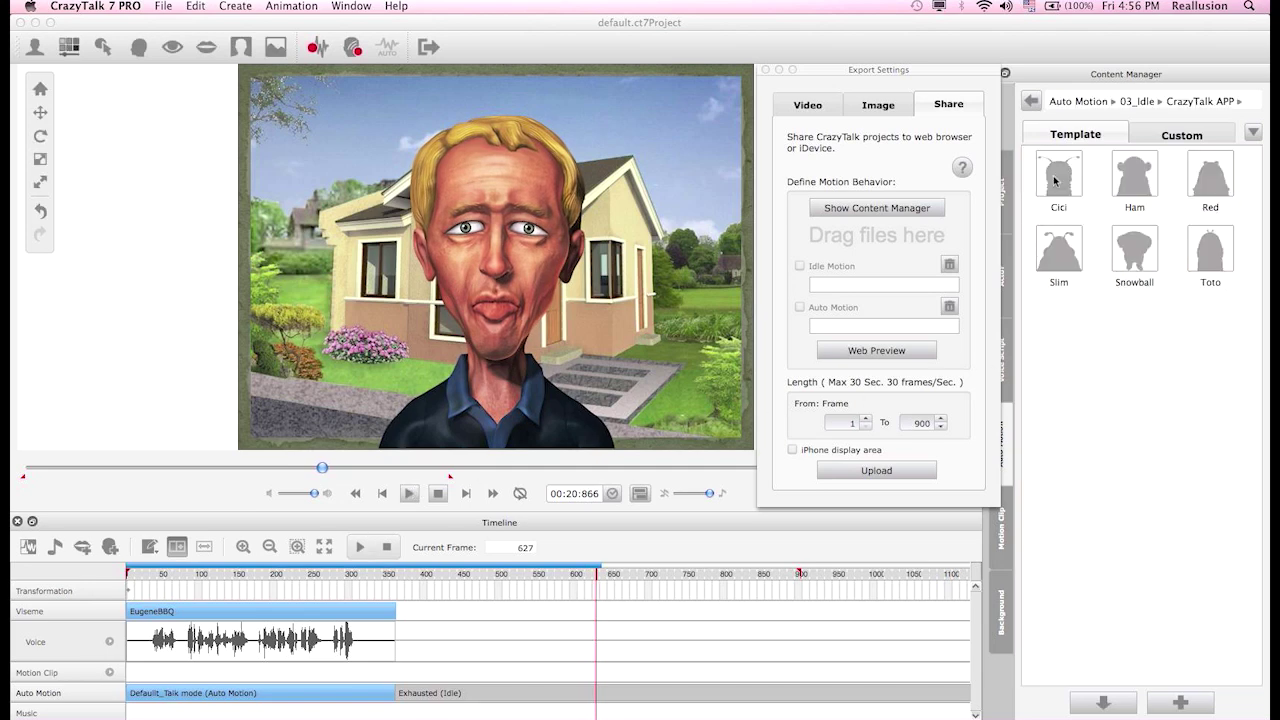
click(1215, 266)
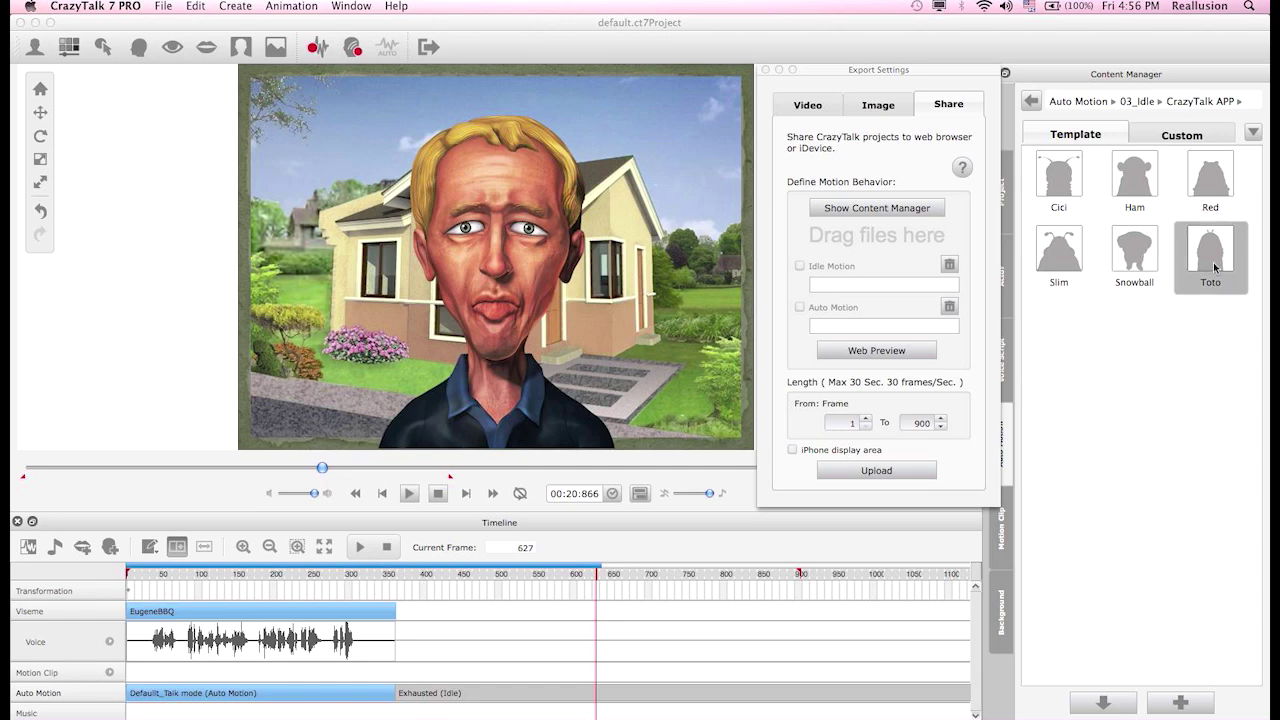
click(1198, 324)
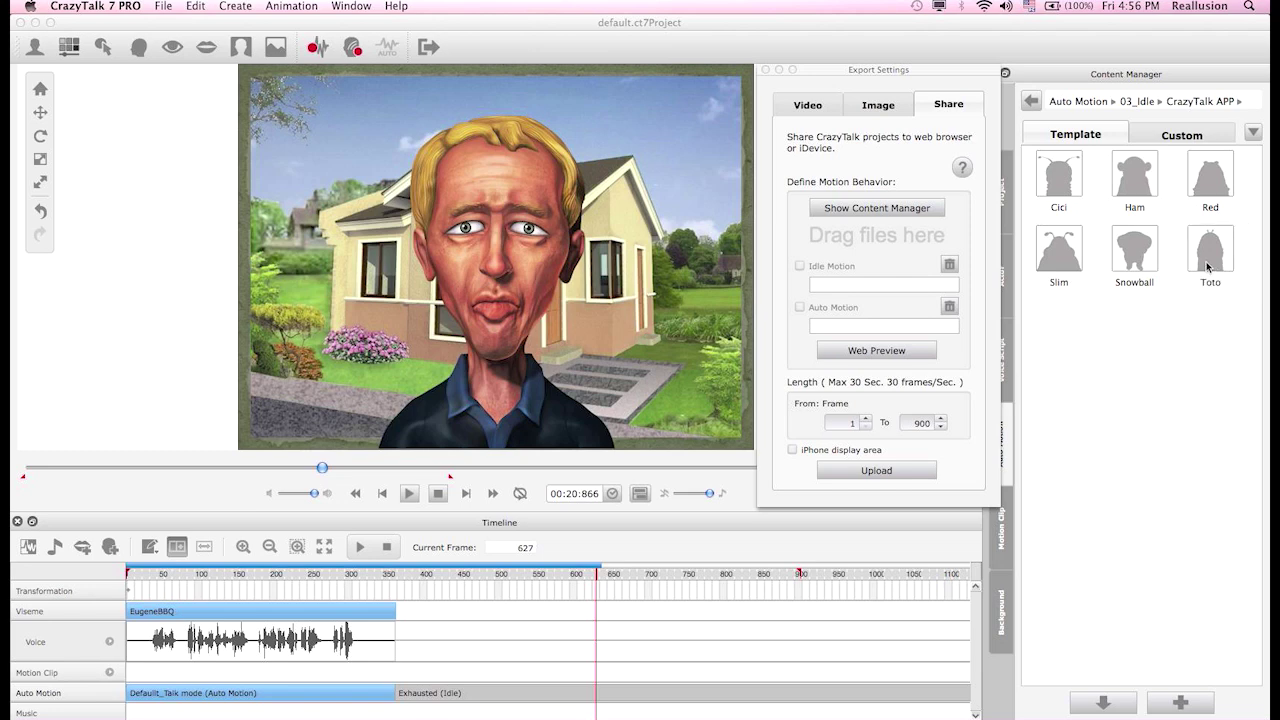
drag(1208, 266, 443, 697)
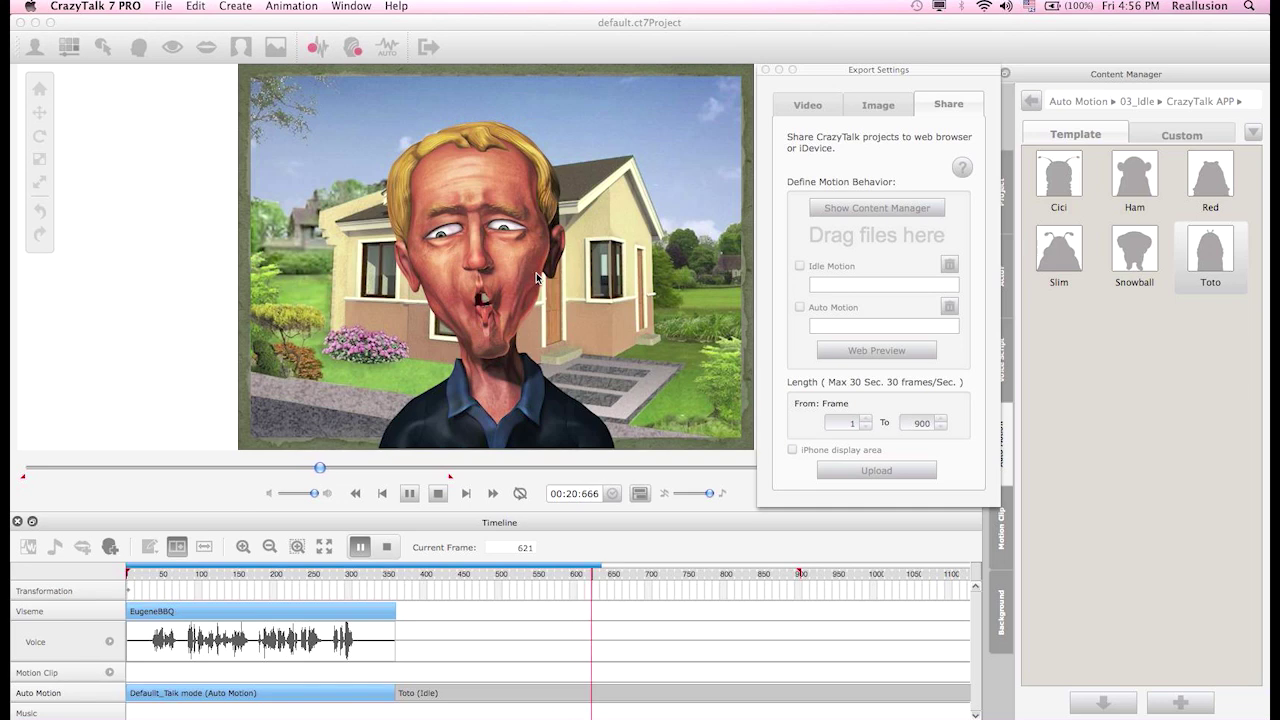
click(412, 493)
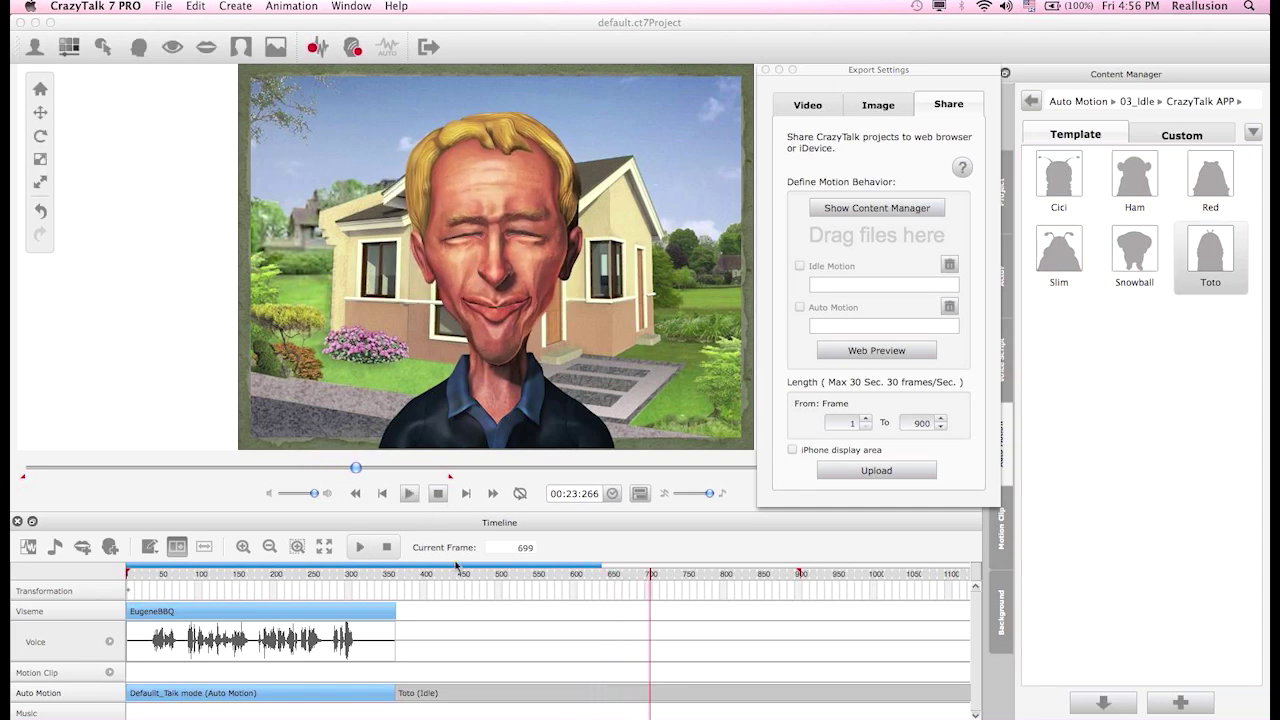
click(409, 493)
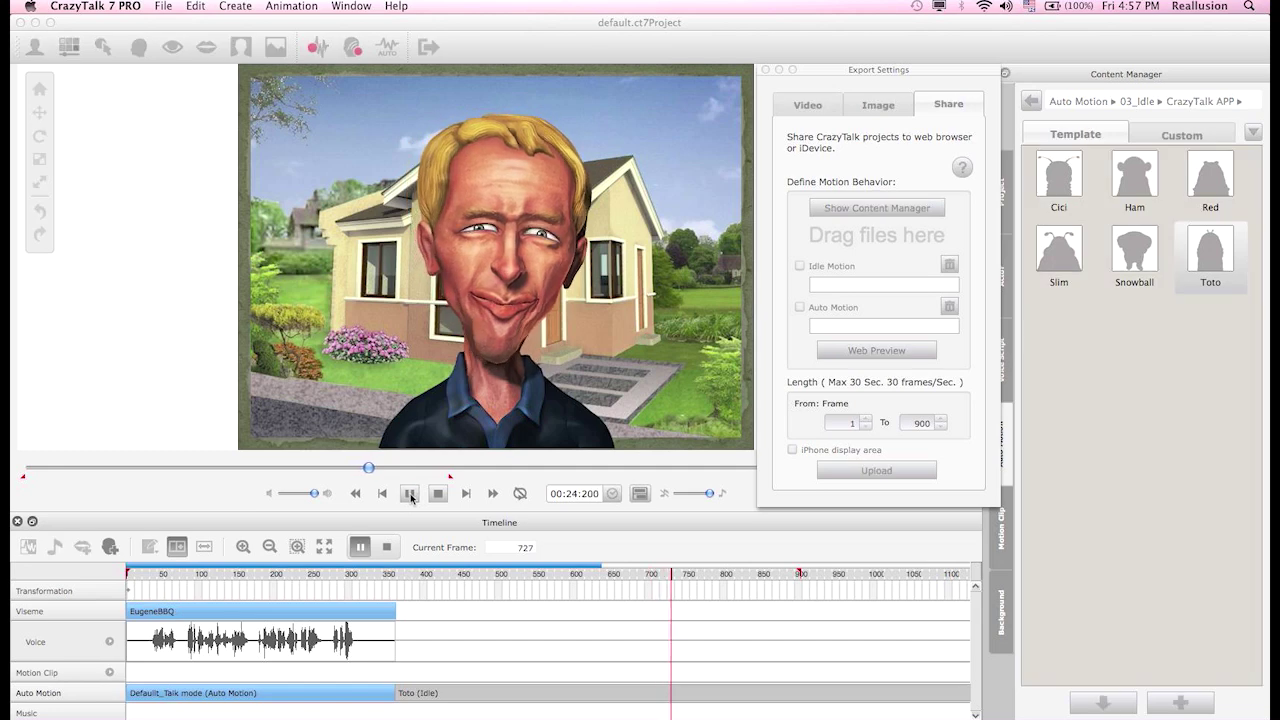
click(410, 494)
- Assign Toto as the idle motion for sharing, with the playhead at frame 396
click(423, 695)
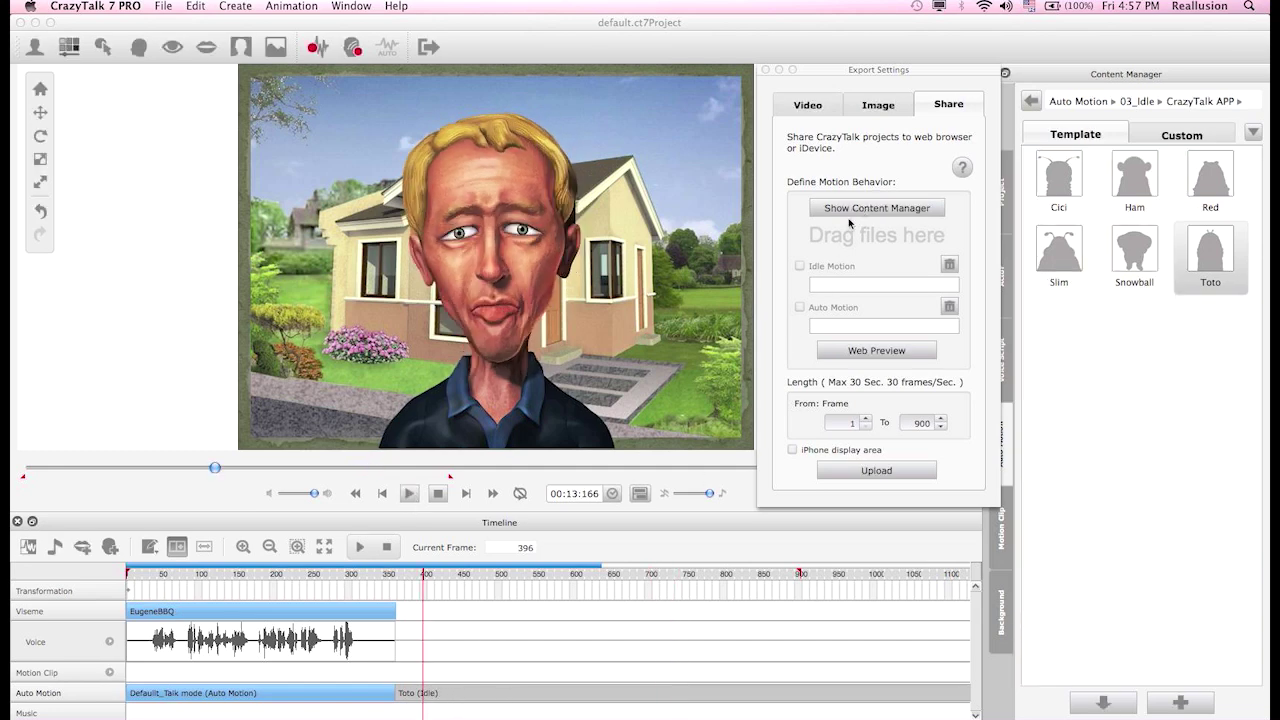
drag(1219, 261, 858, 286)
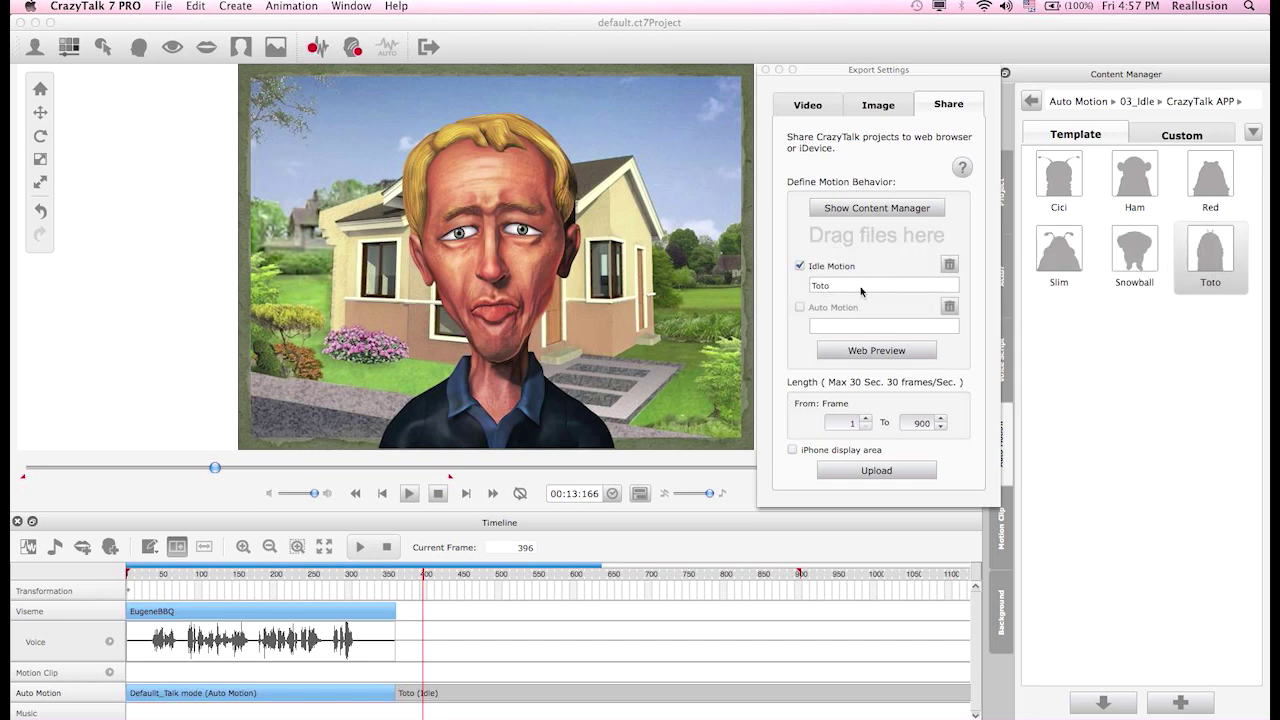
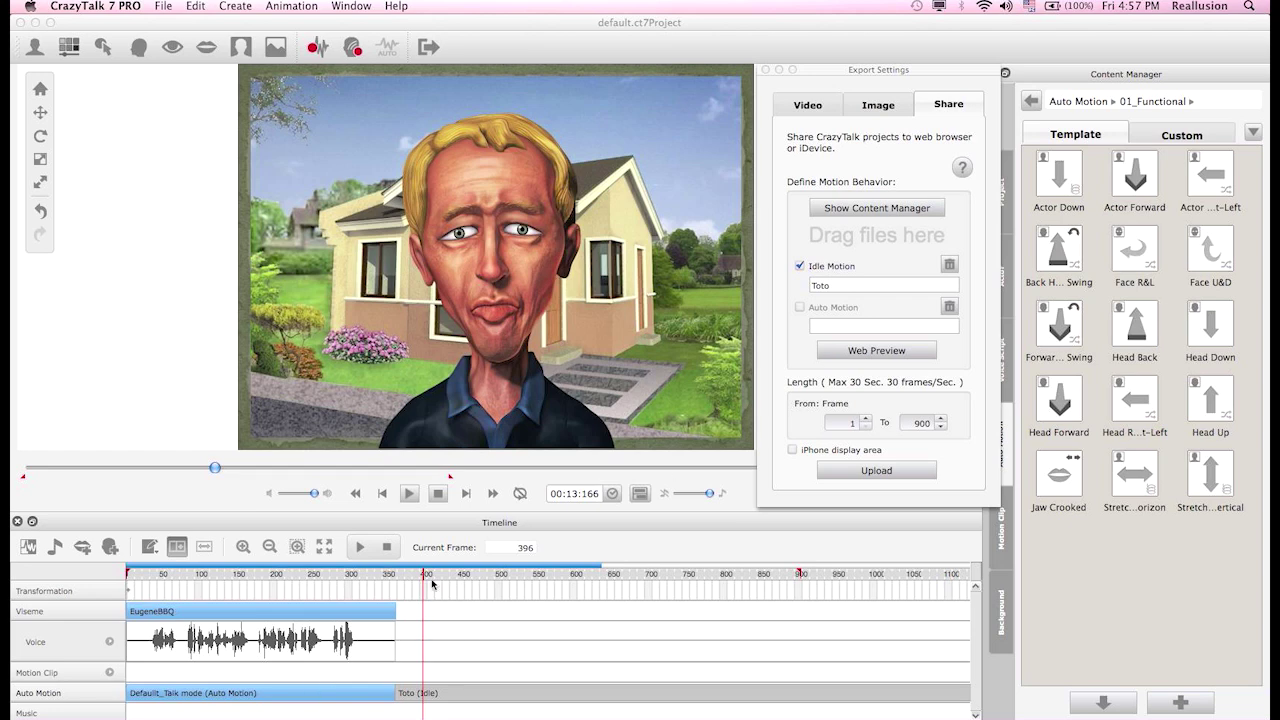
- Place the playhead at frame 51 and open the 01_Talk auto motion templates in the 02_Scenario folder
drag(425, 577, 165, 585)
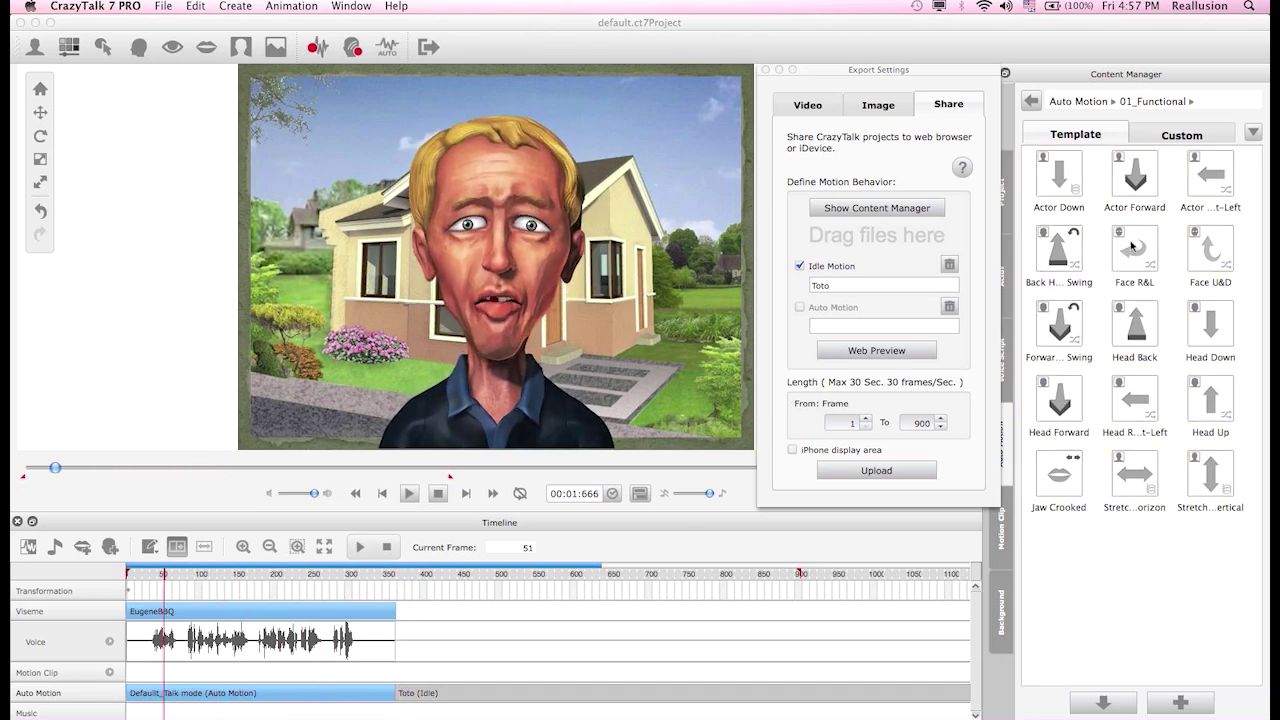
click(1031, 102)
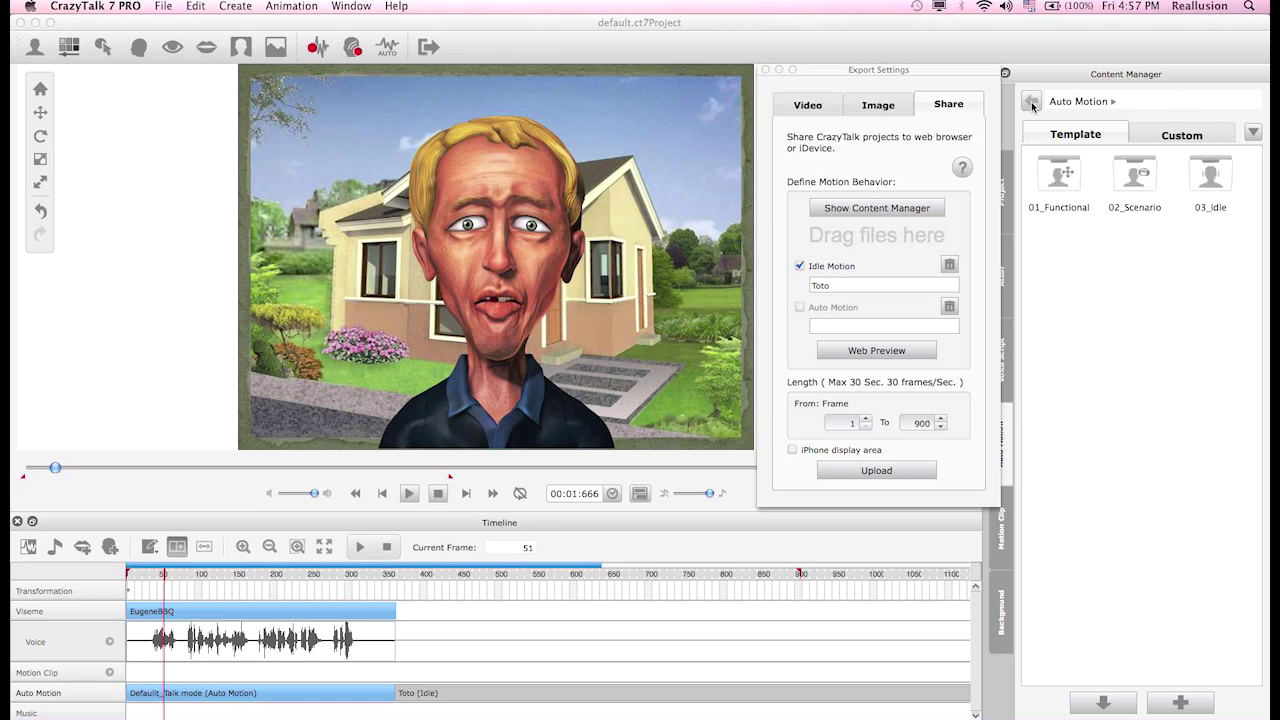
double_click(1134, 175)
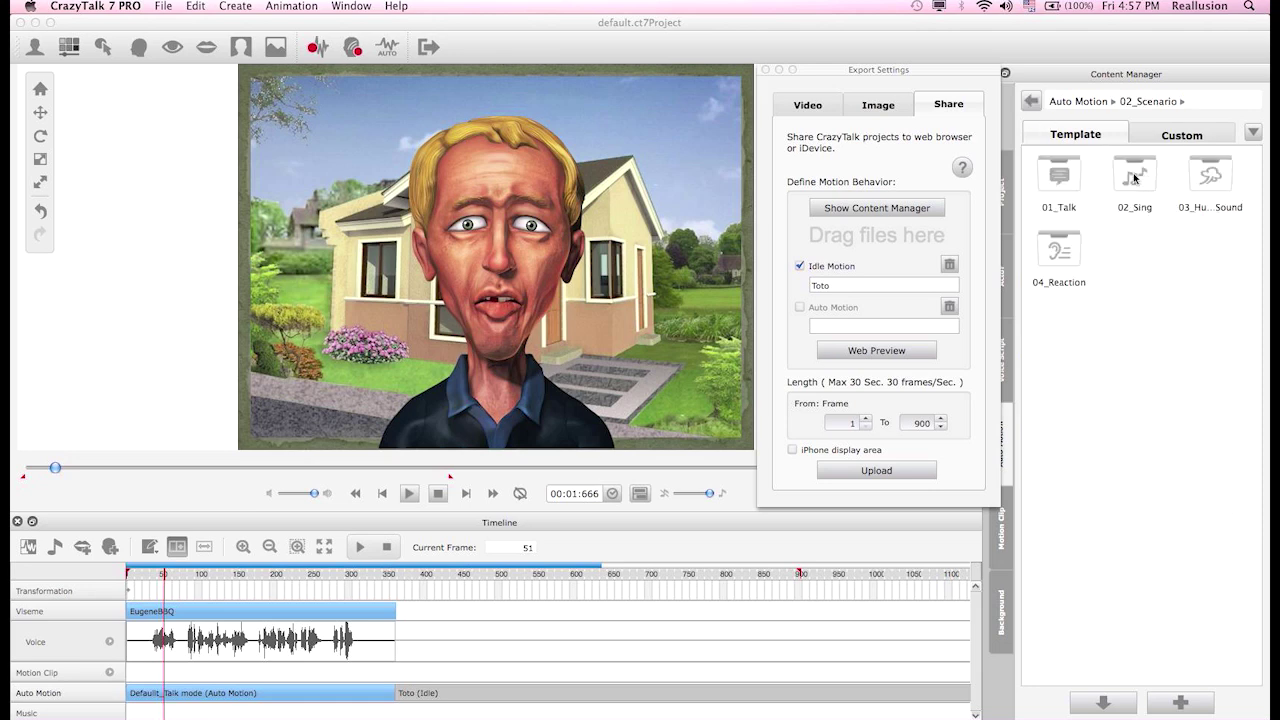
double_click(1088, 203)
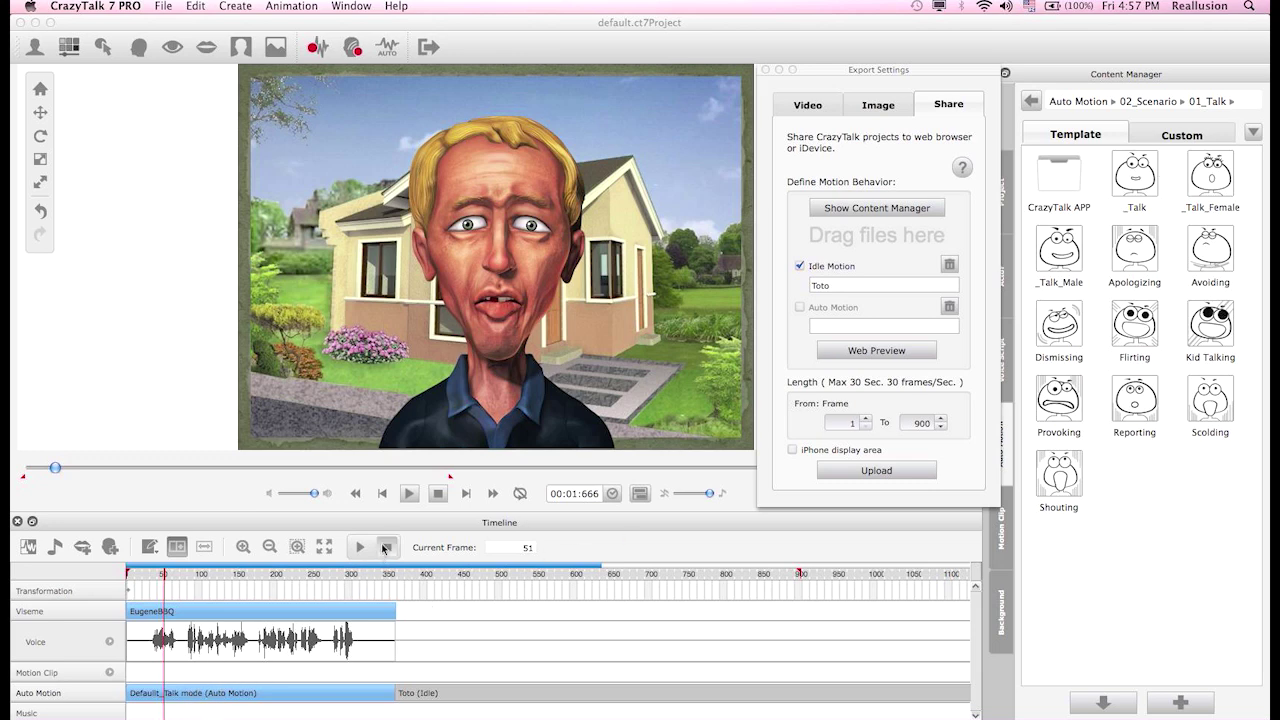
- Play back the default talk mode auto motion, then stop the playback
click(386, 547)
click(361, 547)
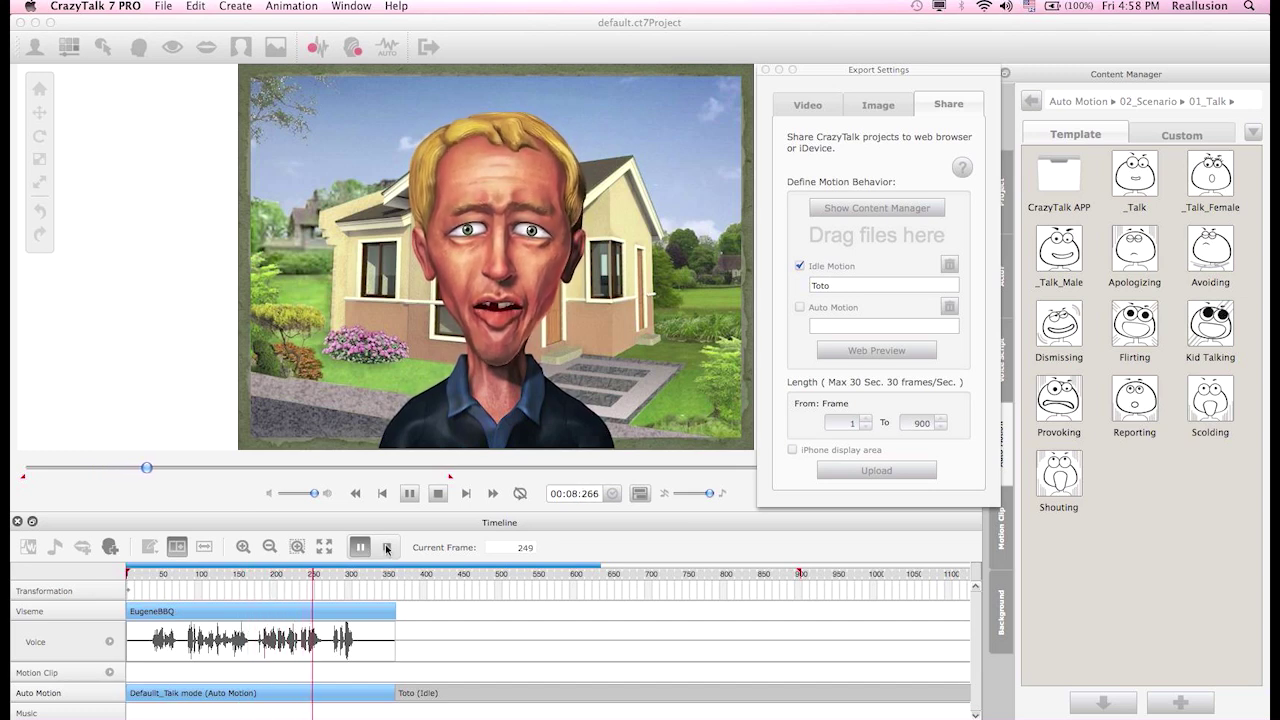
click(387, 548)
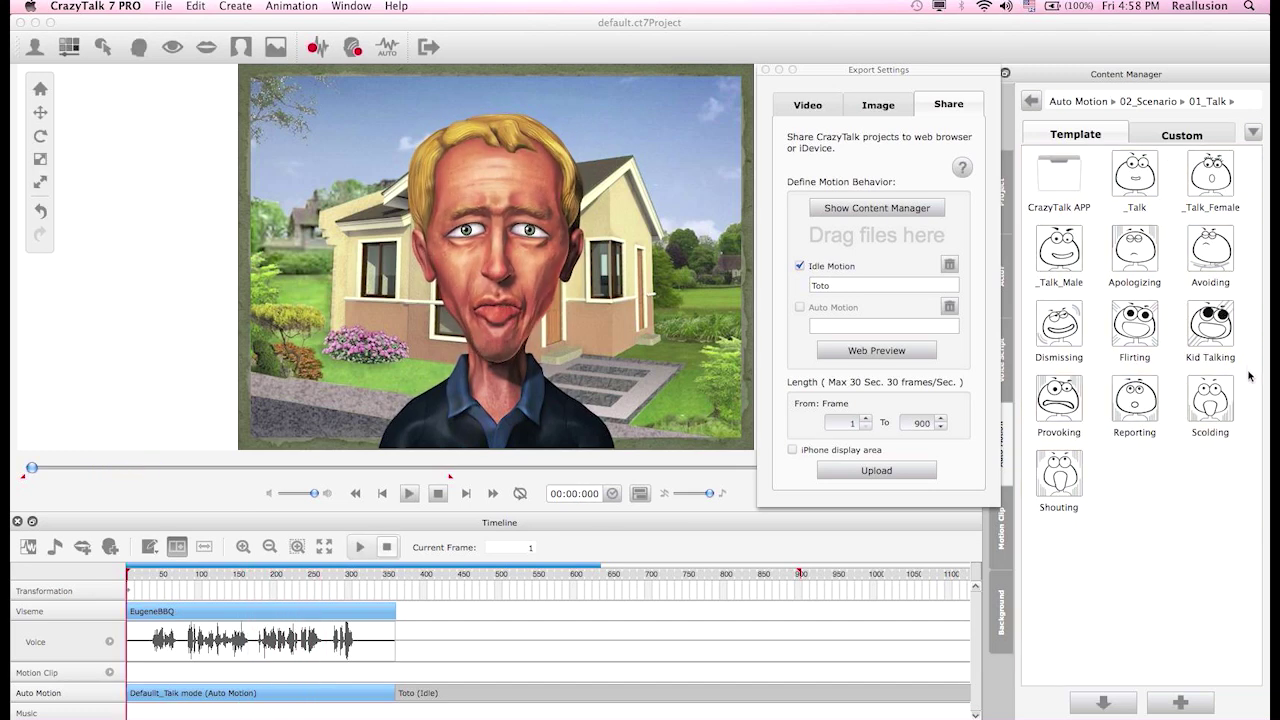
- Apply the Kid Talking auto motion to the voice section of the timeline and preview it
click(1204, 343)
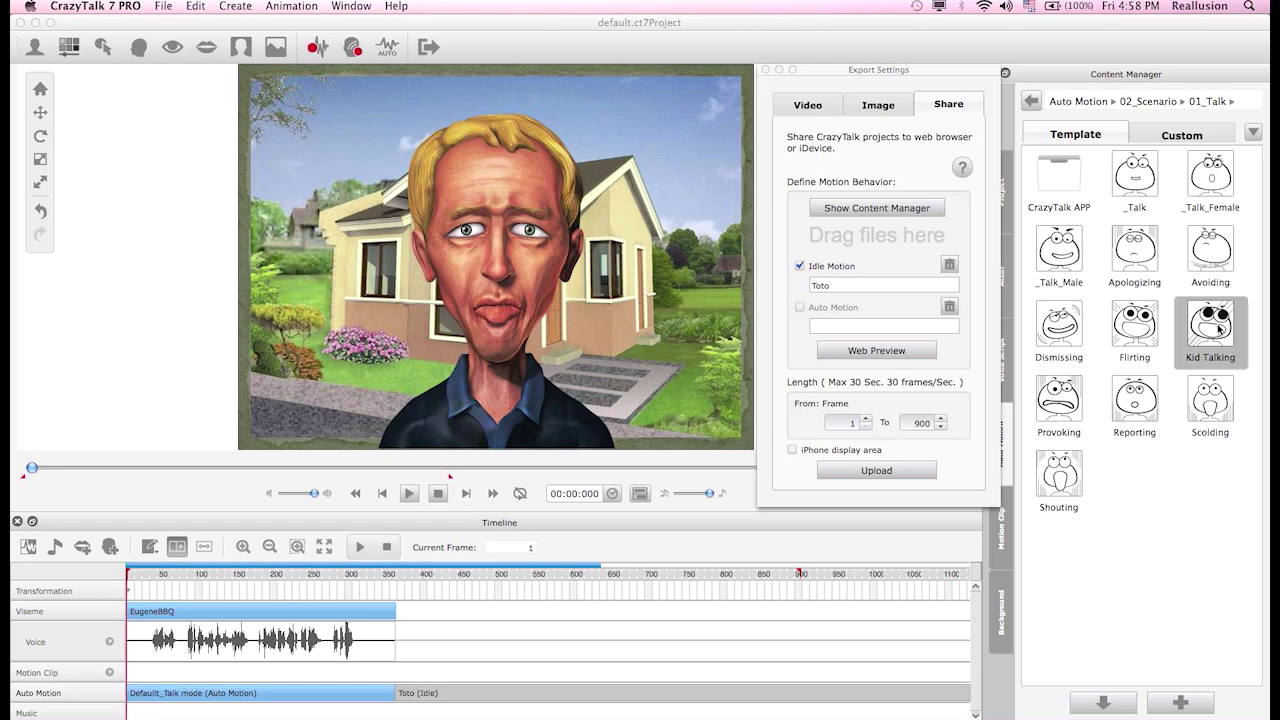
mouse_move(1219, 329)
mouse_down()
mouse_move(638, 493)
mouse_move(1221, 331)
mouse_up()
double_click(1221, 331)
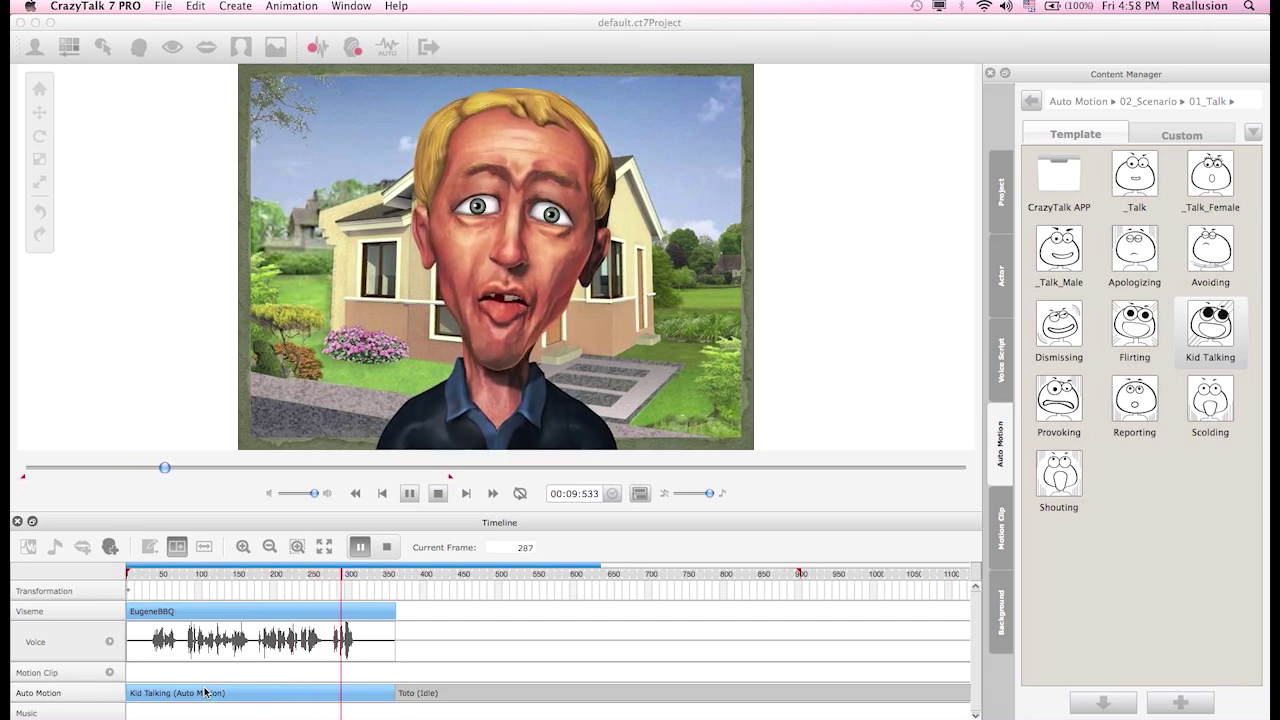
click(387, 548)
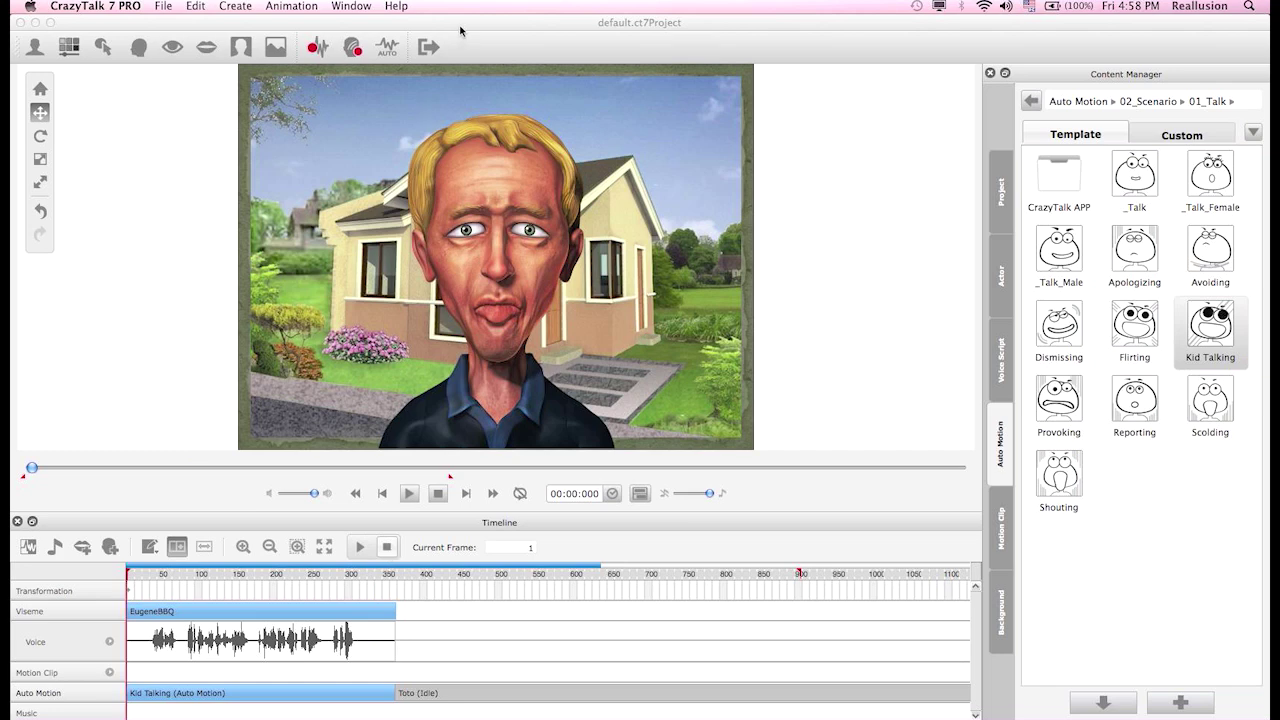
- Reopen the share export settings and assign Kid Talking as the auto motion
click(428, 46)
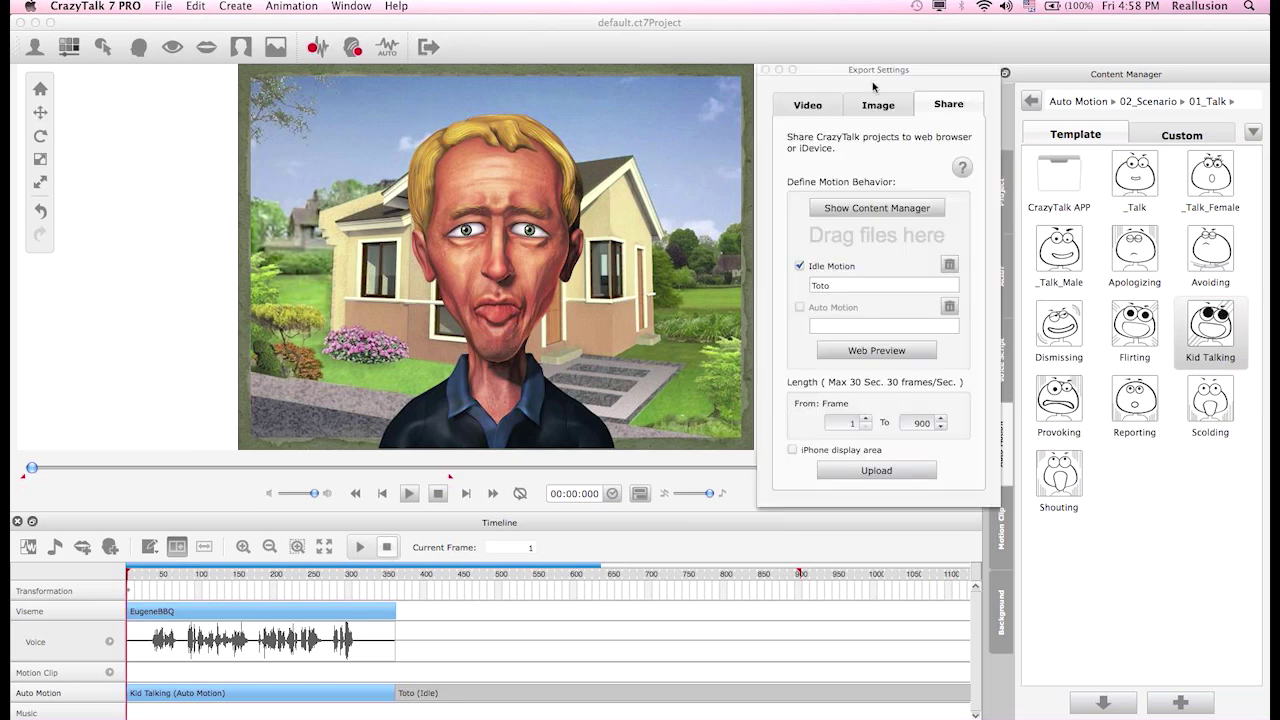
drag(1207, 343, 829, 334)
- End the export range at frame 356, then turn on the iPhone display area and nudge its position over the actor
drag(247, 481, 196, 482)
drag(394, 586, 394, 588)
click(795, 451)
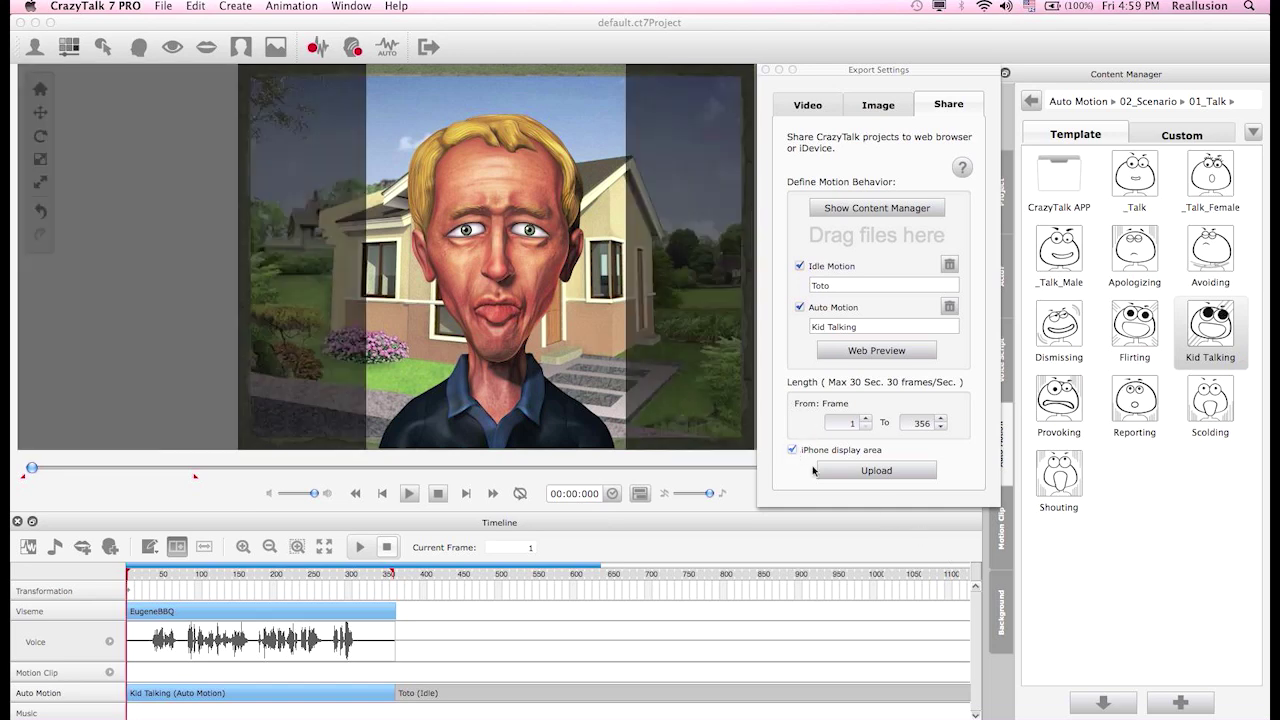
mouse_move(524, 328)
mouse_down()
mouse_move(396, 322)
mouse_move(604, 327)
mouse_move(518, 332)
mouse_up()
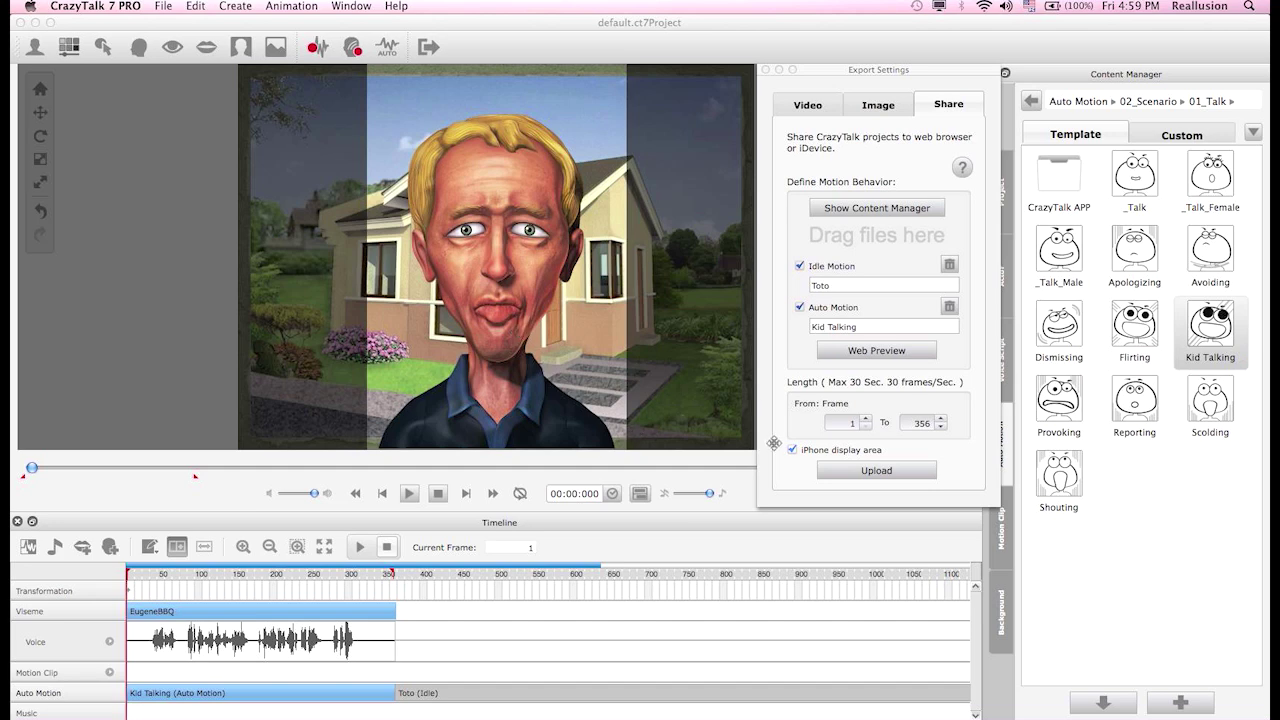
- Run the web preview of the project, play and stop it in Chrome, and return to CrazyTalk
click(858, 352)
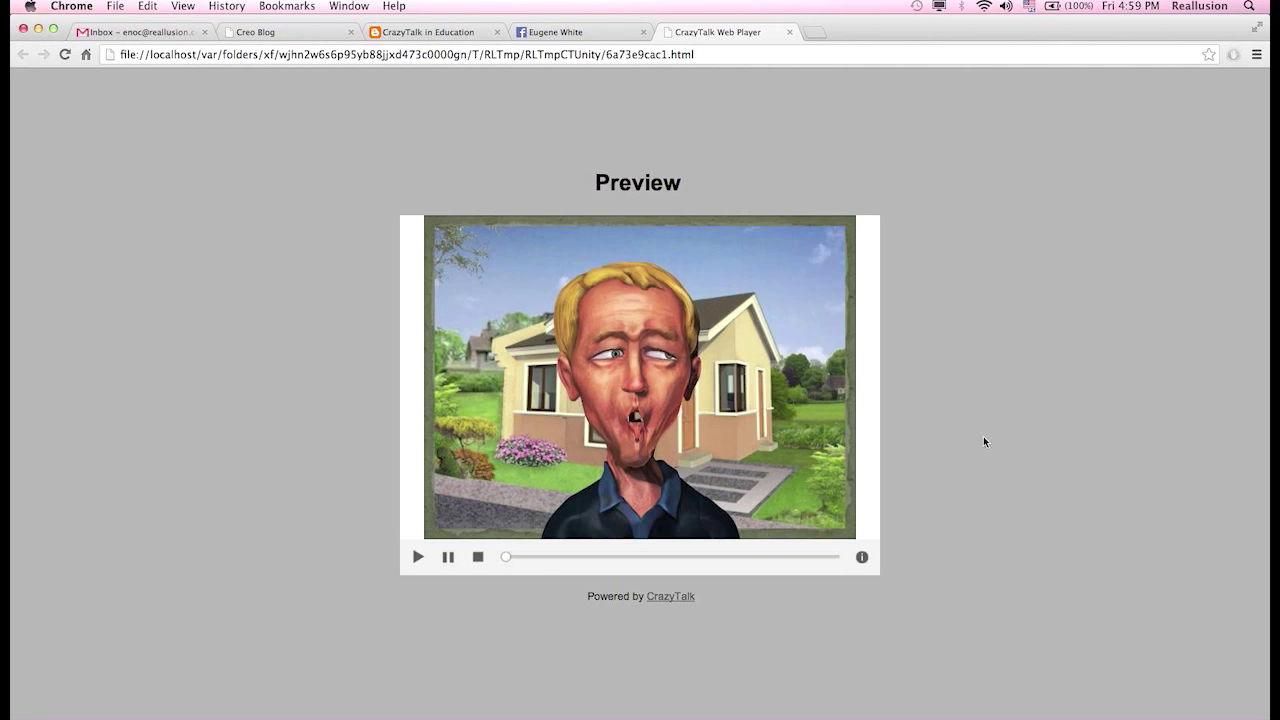
click(417, 558)
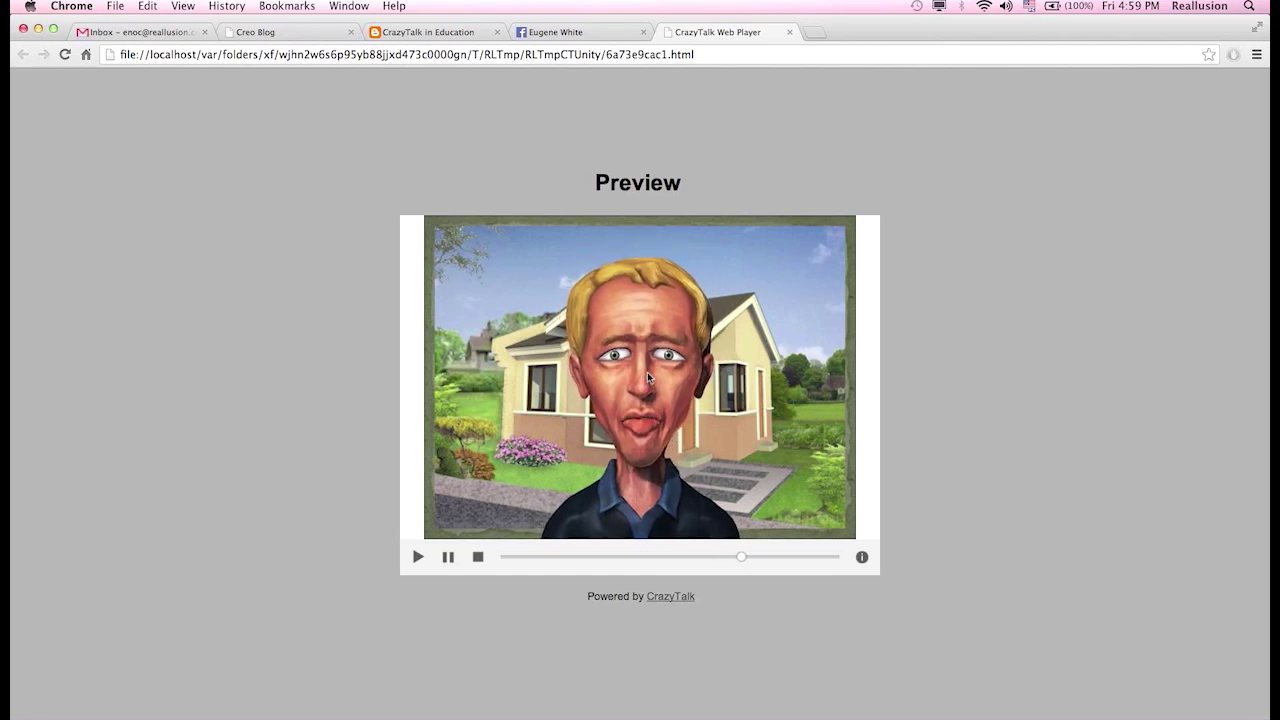
click(479, 558)
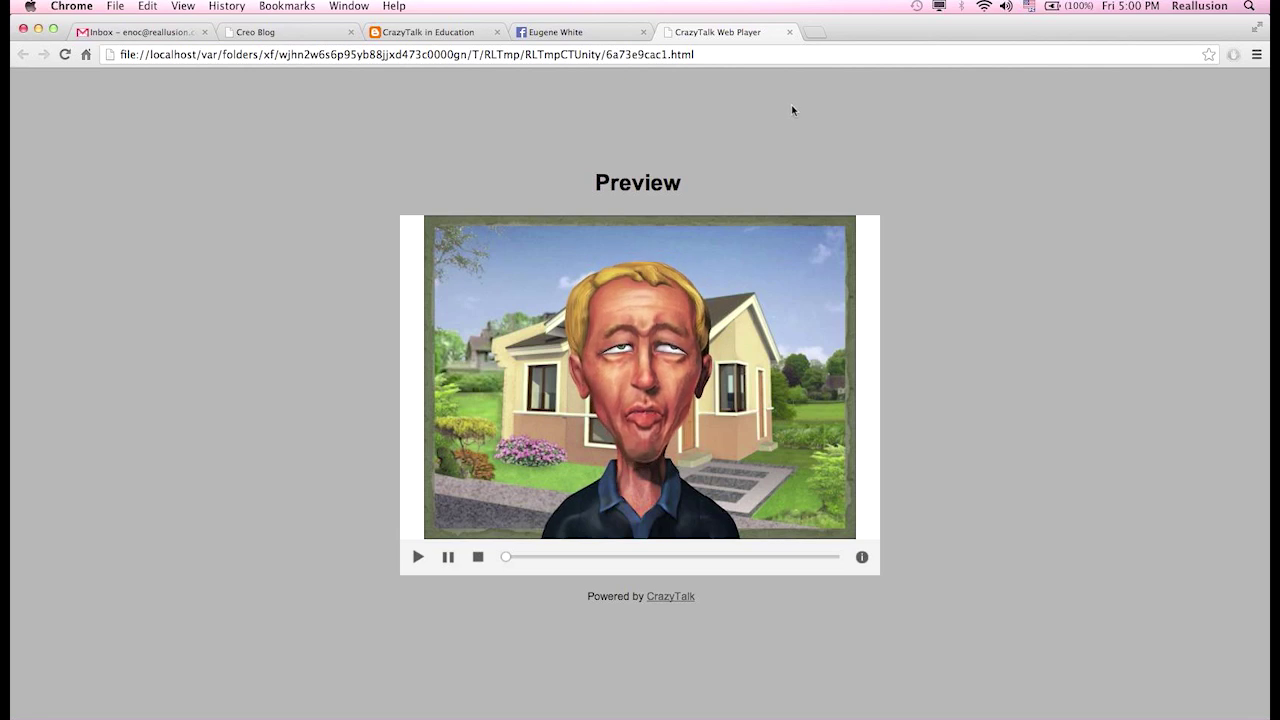
key(super+Tab)
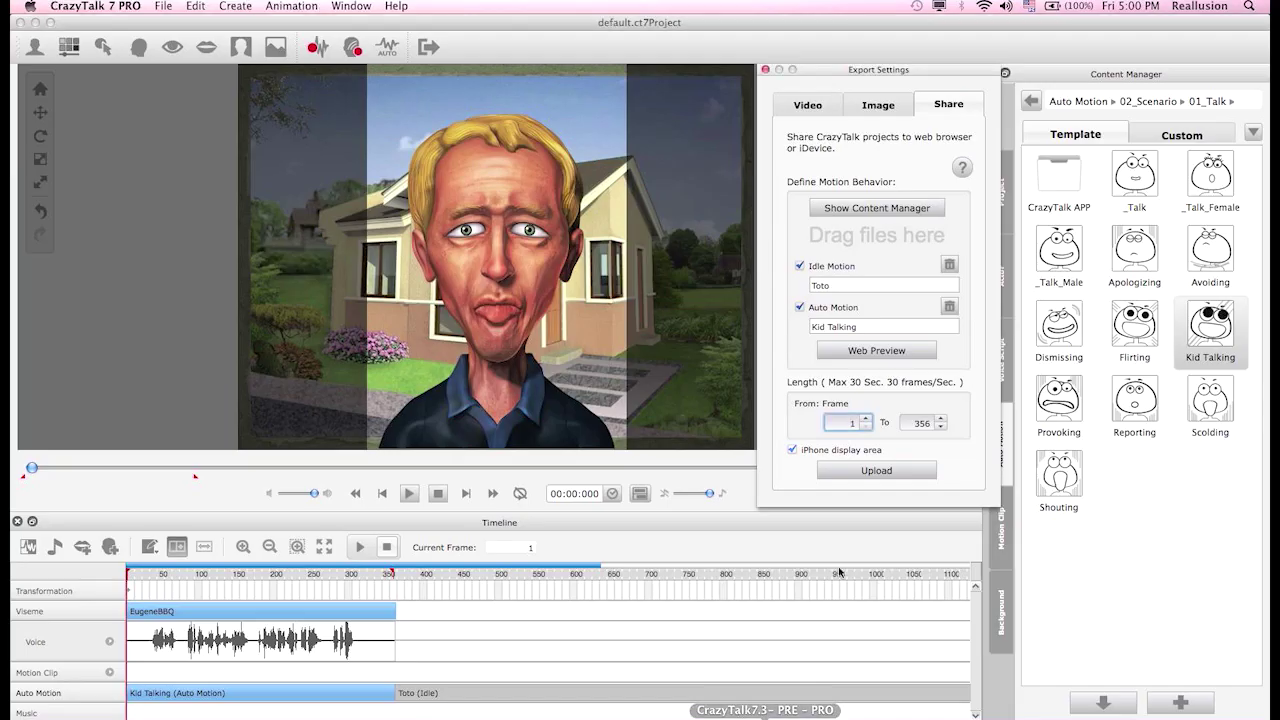
- Start the project upload with the title "Eugene BBQ" and the description "Hi guys, come to my BBQ on Saturday."
click(876, 470)
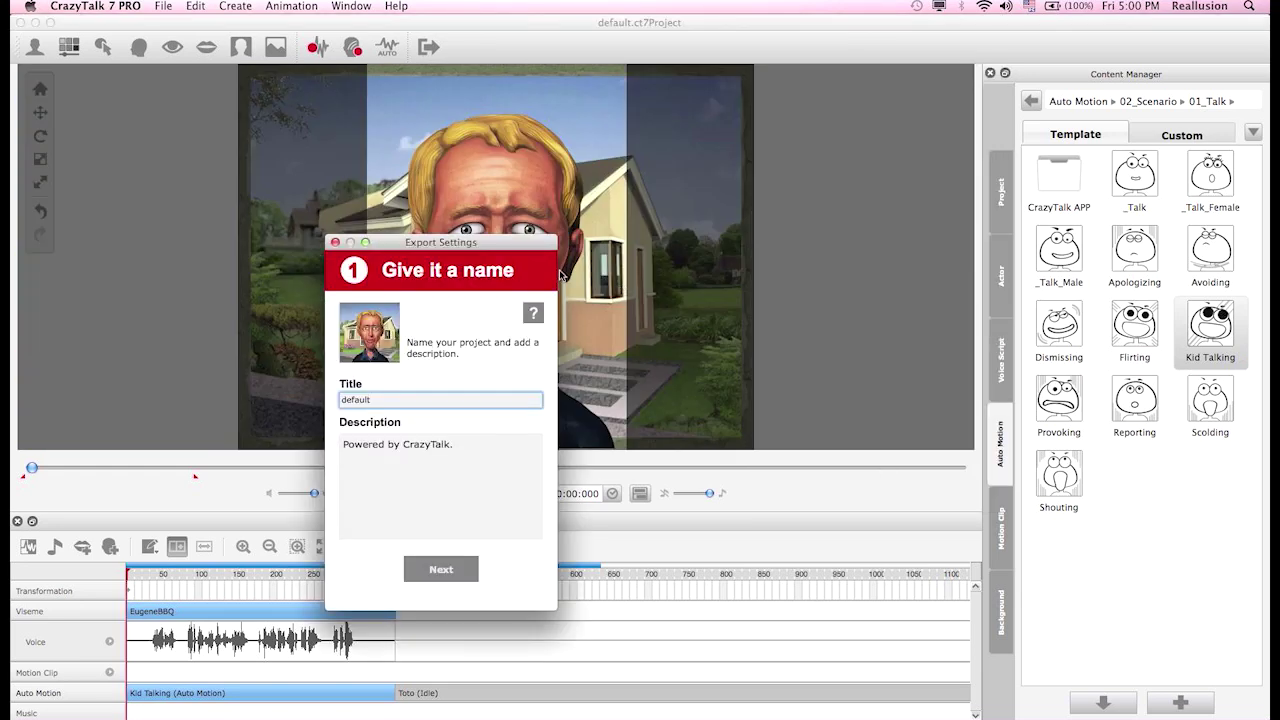
drag(487, 248, 880, 76)
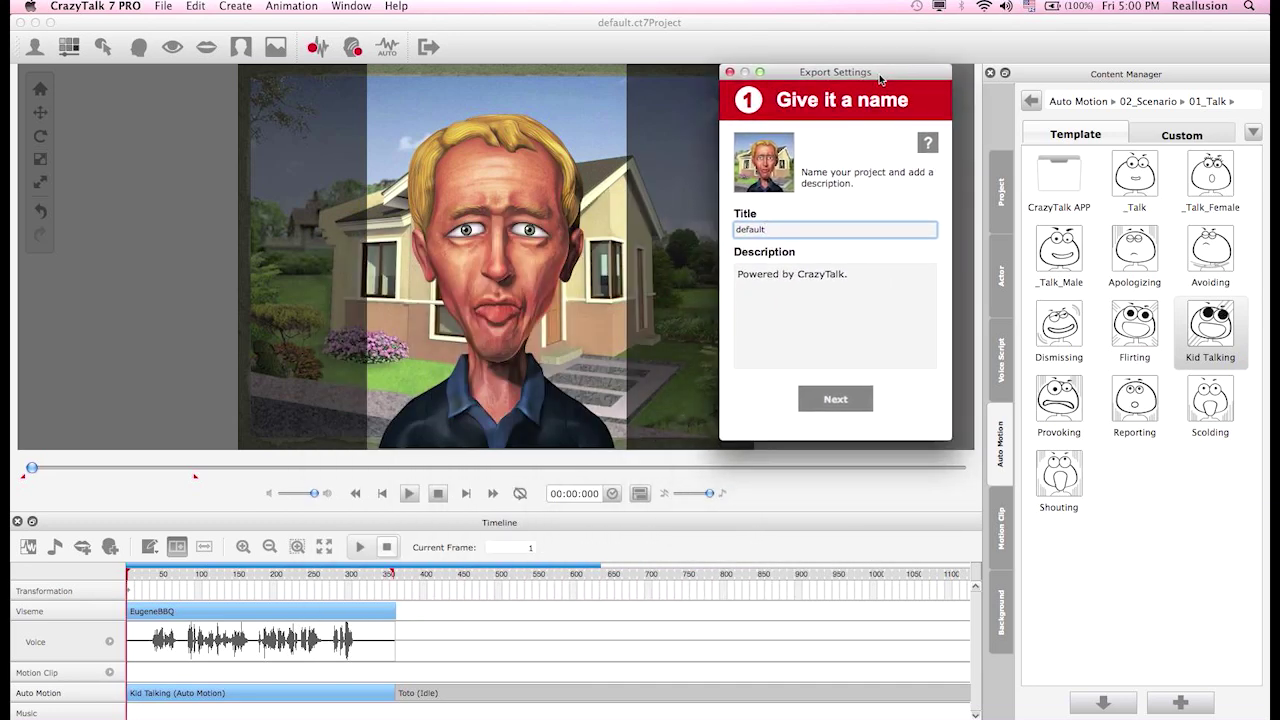
drag(777, 231, 721, 235)
text(Eugene BBQ)
click(875, 287)
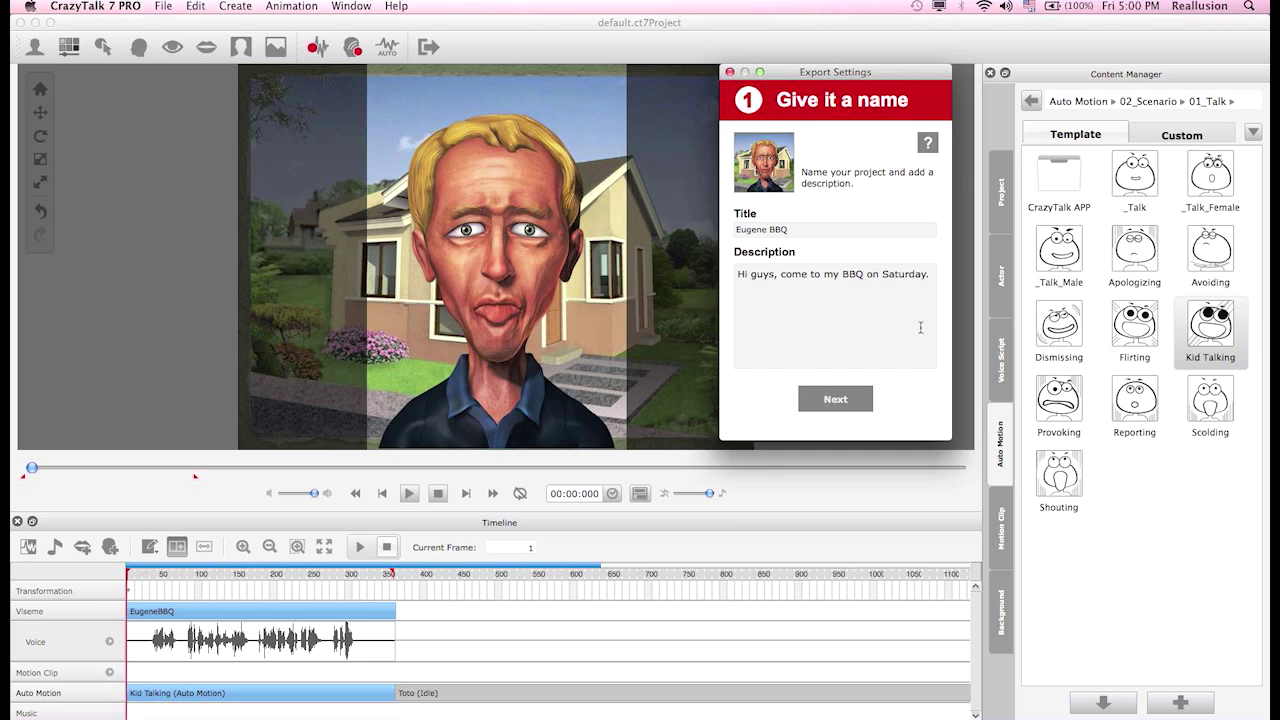
- Continue to the login or trial stage and upload the project as a trial
click(840, 399)
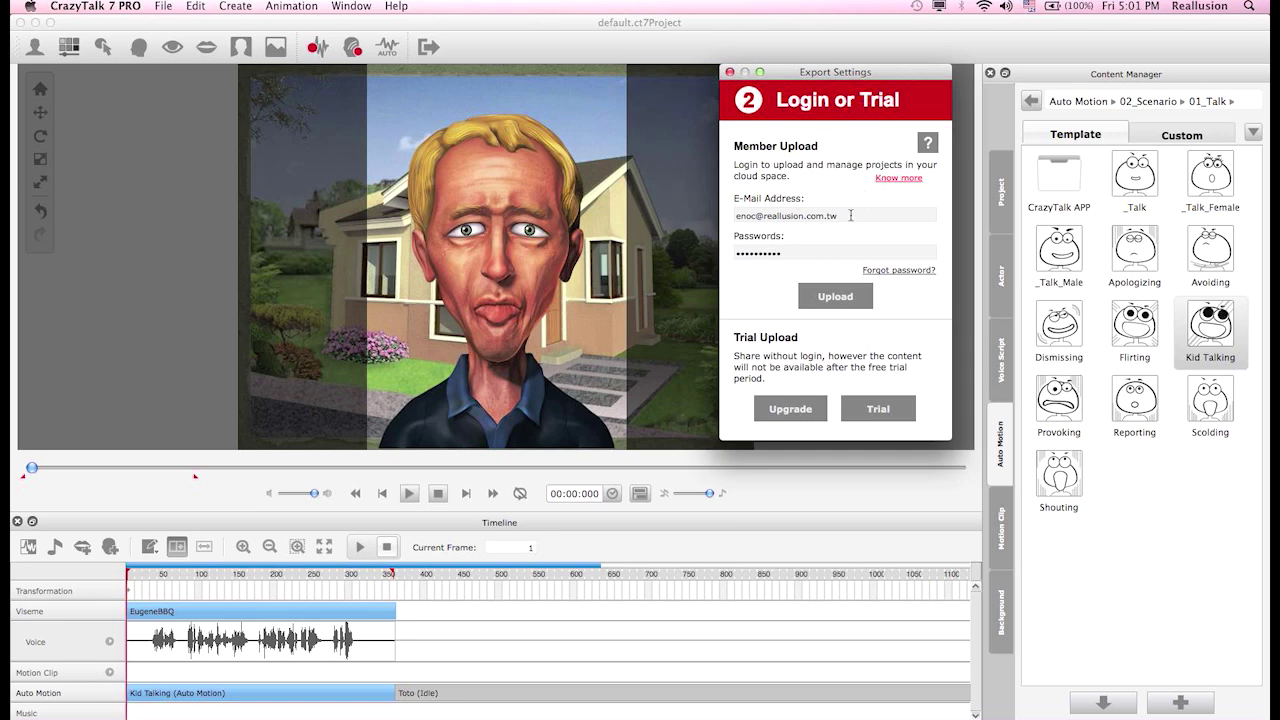
click(884, 410)
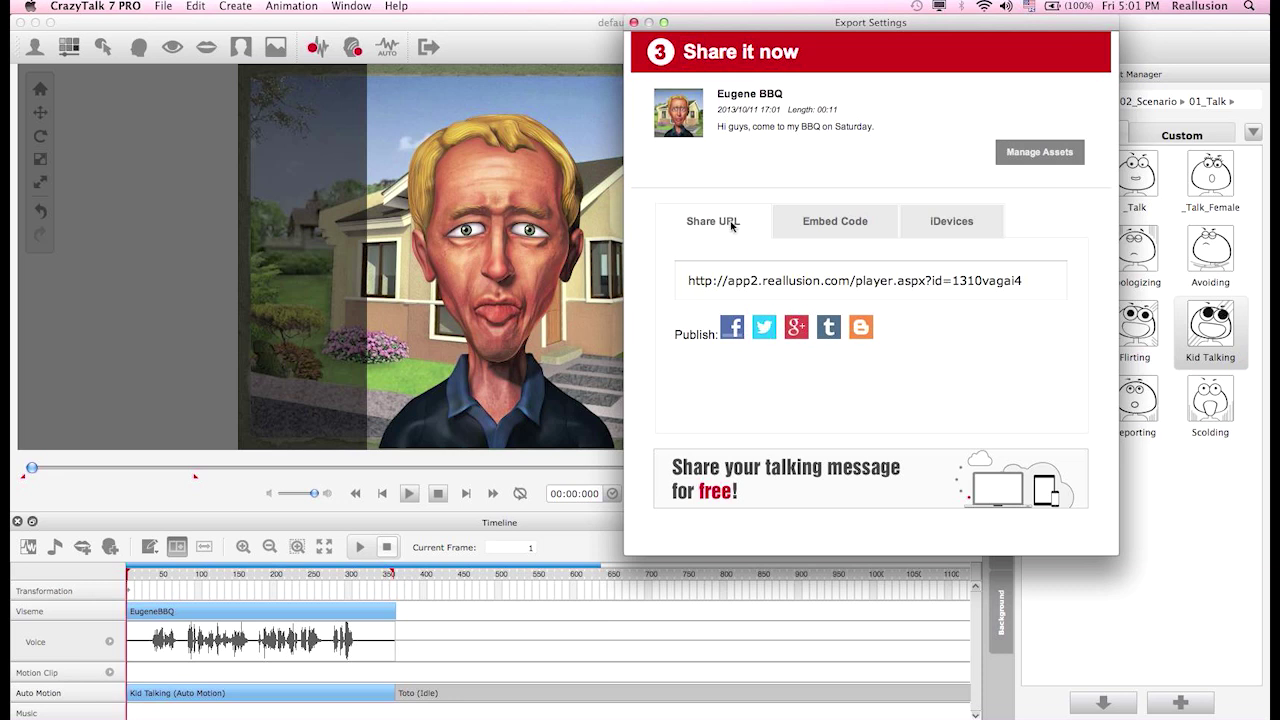
- Examine the share URL, embed code and iDevices sharing options, then return to the share URL
click(757, 279)
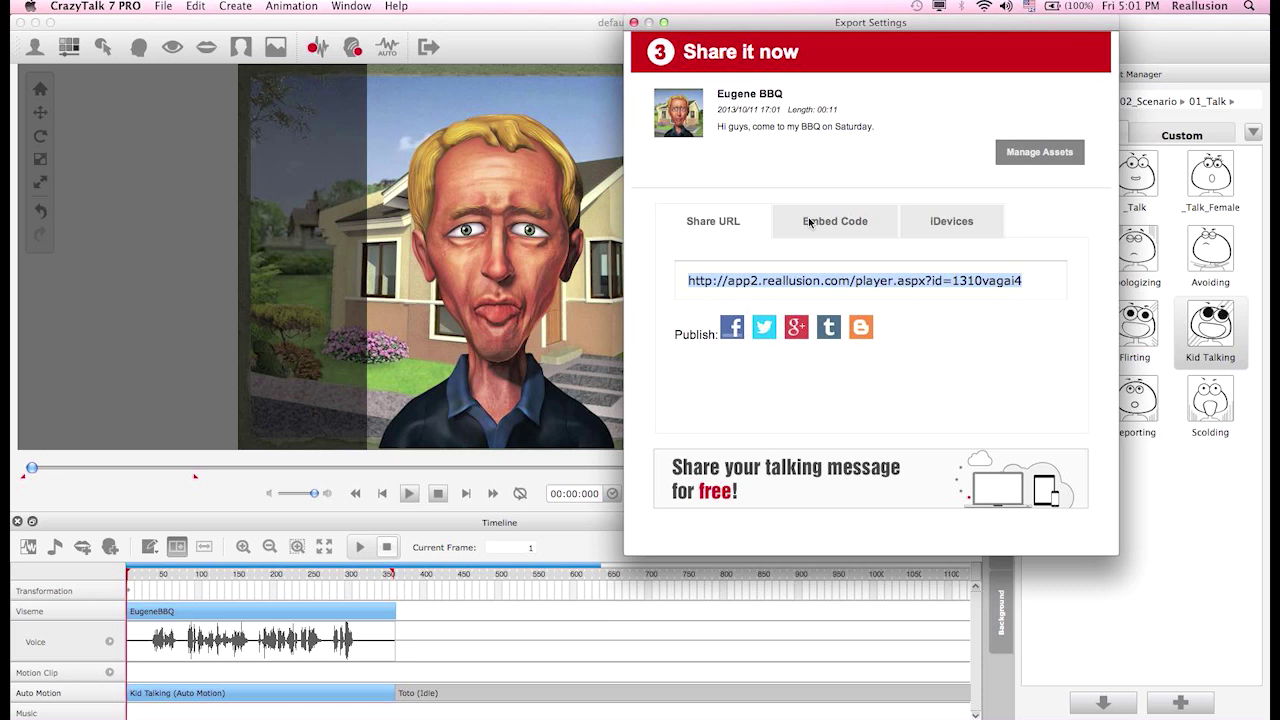
click(810, 222)
click(801, 289)
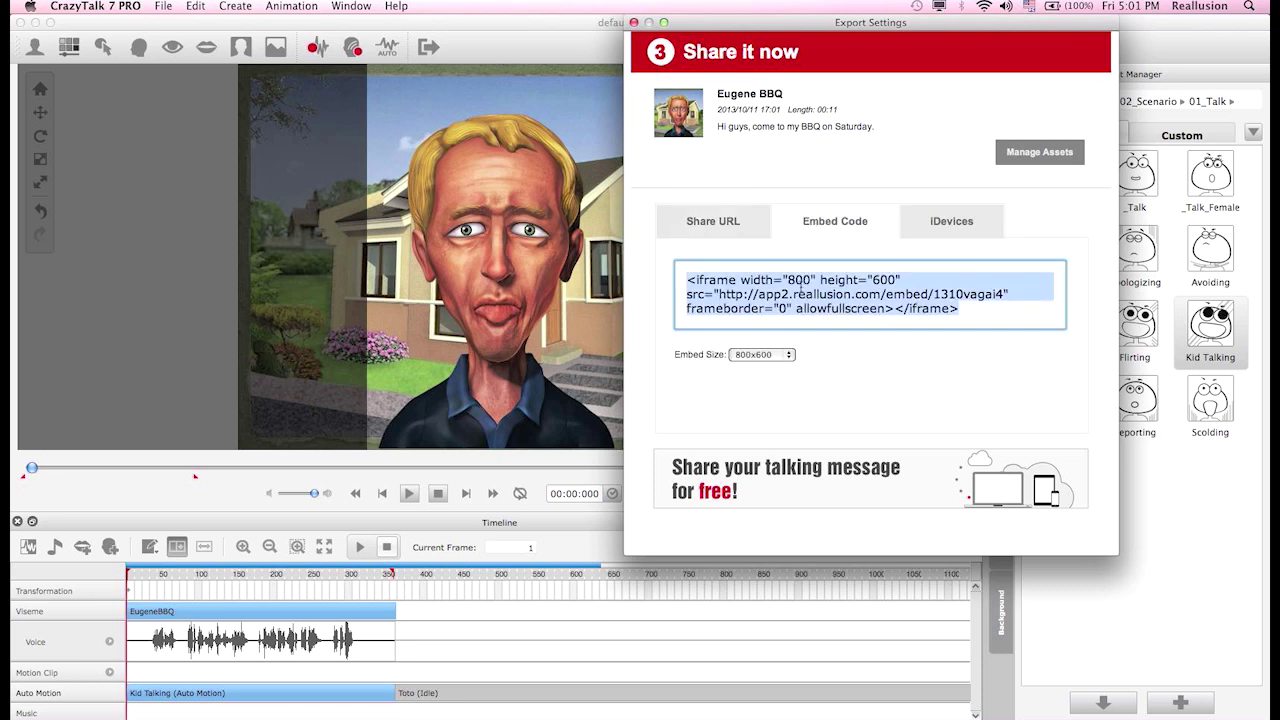
click(943, 221)
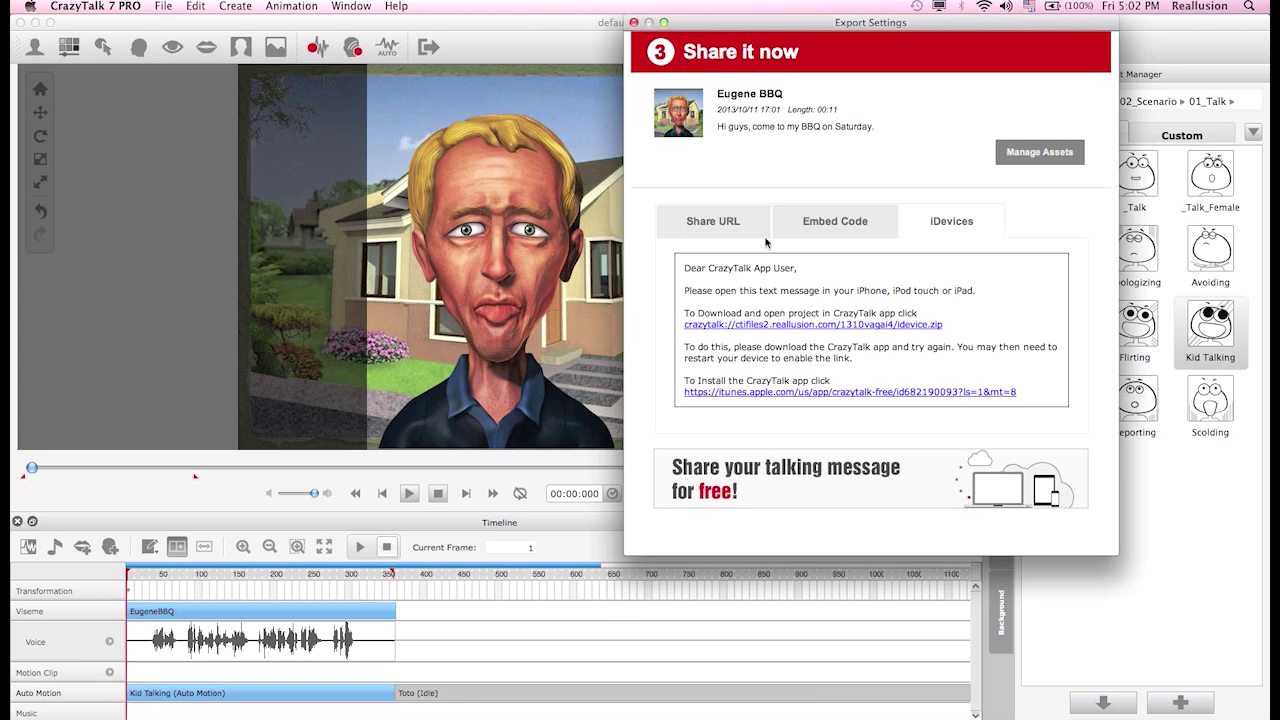
click(733, 231)
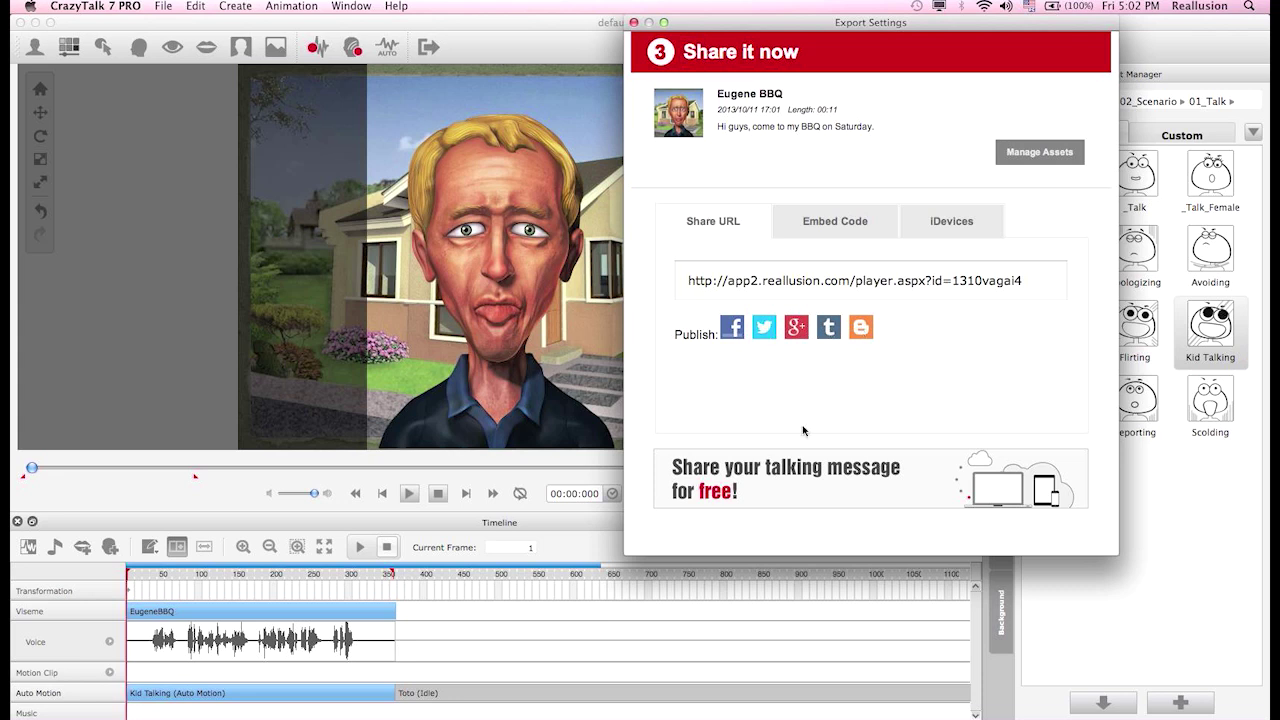
- Switch to Chrome, close the web preview and look through the Facebook profile timeline
click(617, 708)
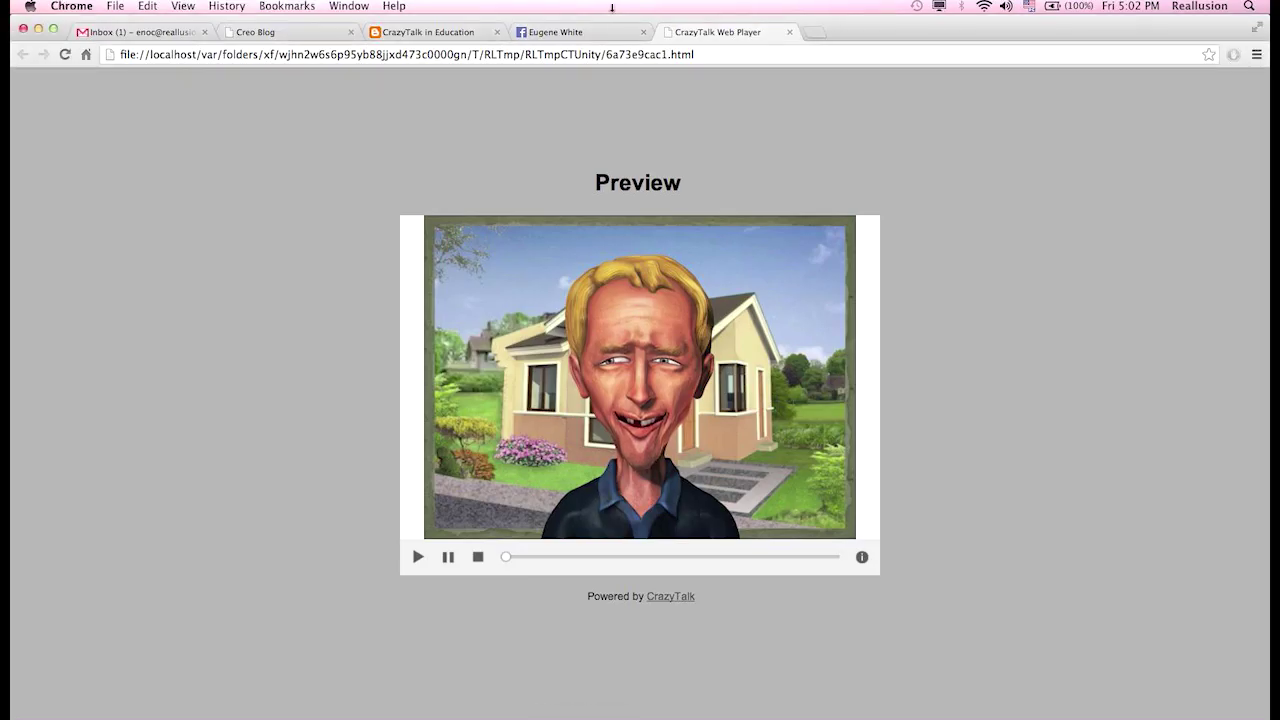
click(789, 32)
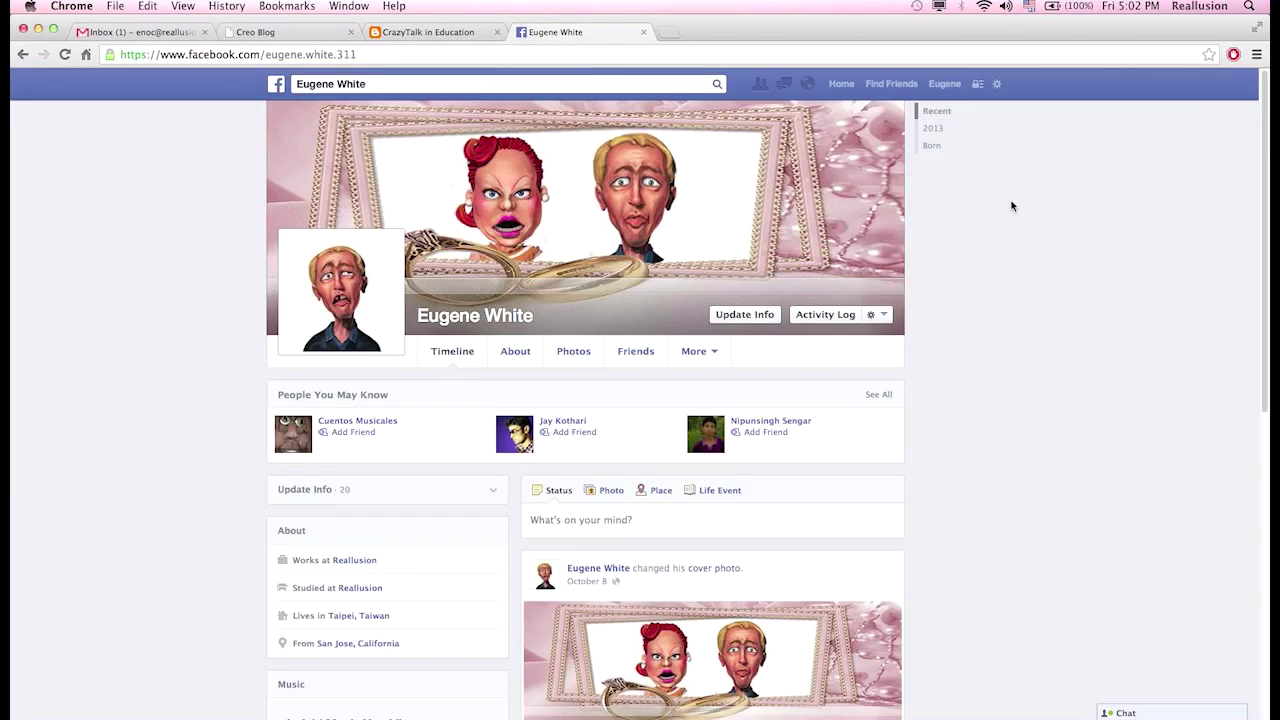
scroll(1012, 206, down, 5)
scroll(1012, 206, up, 5)
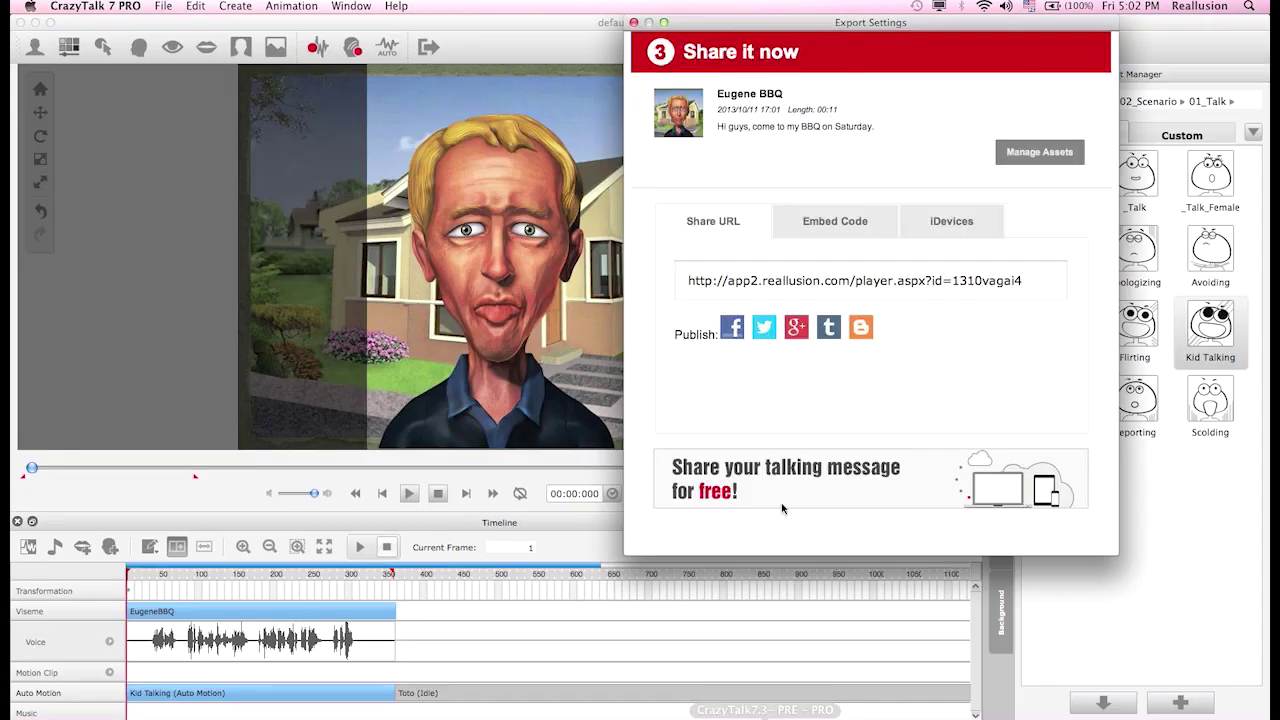
- Return to CrazyTalk and publish the project's share URL as a public link on the profile's own Facebook timeline
drag(770, 29, 806, 31)
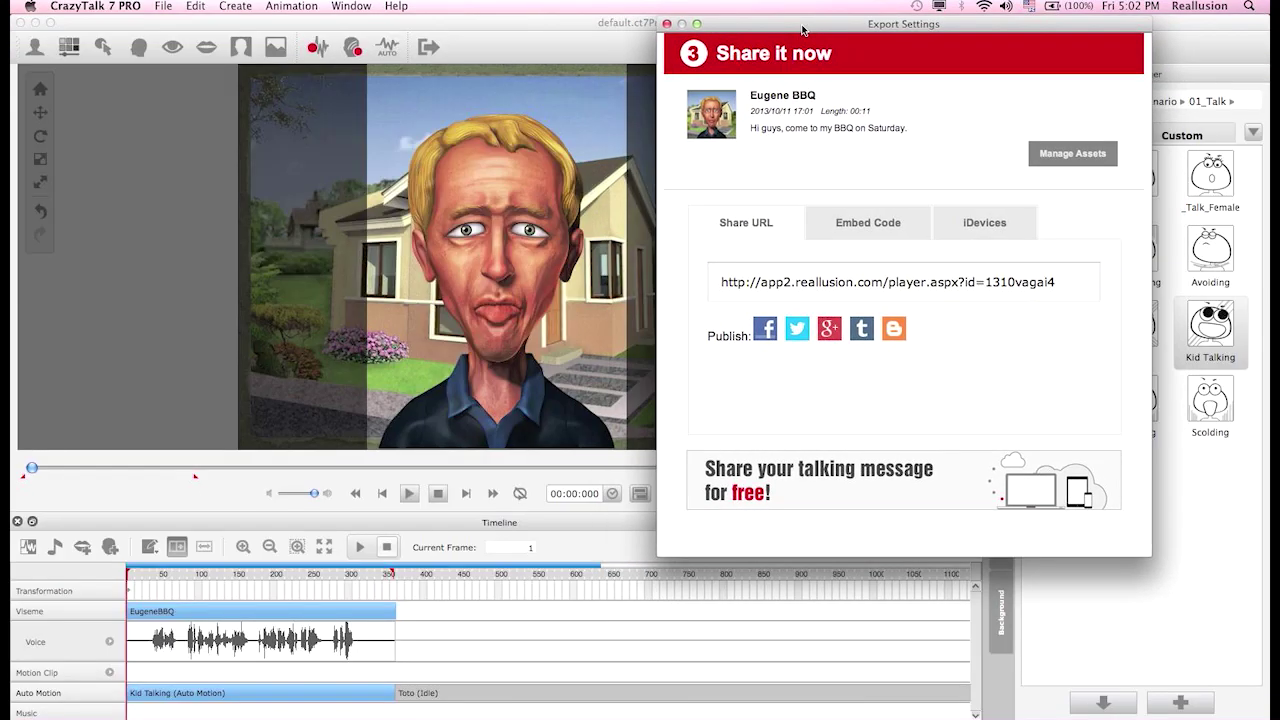
click(765, 330)
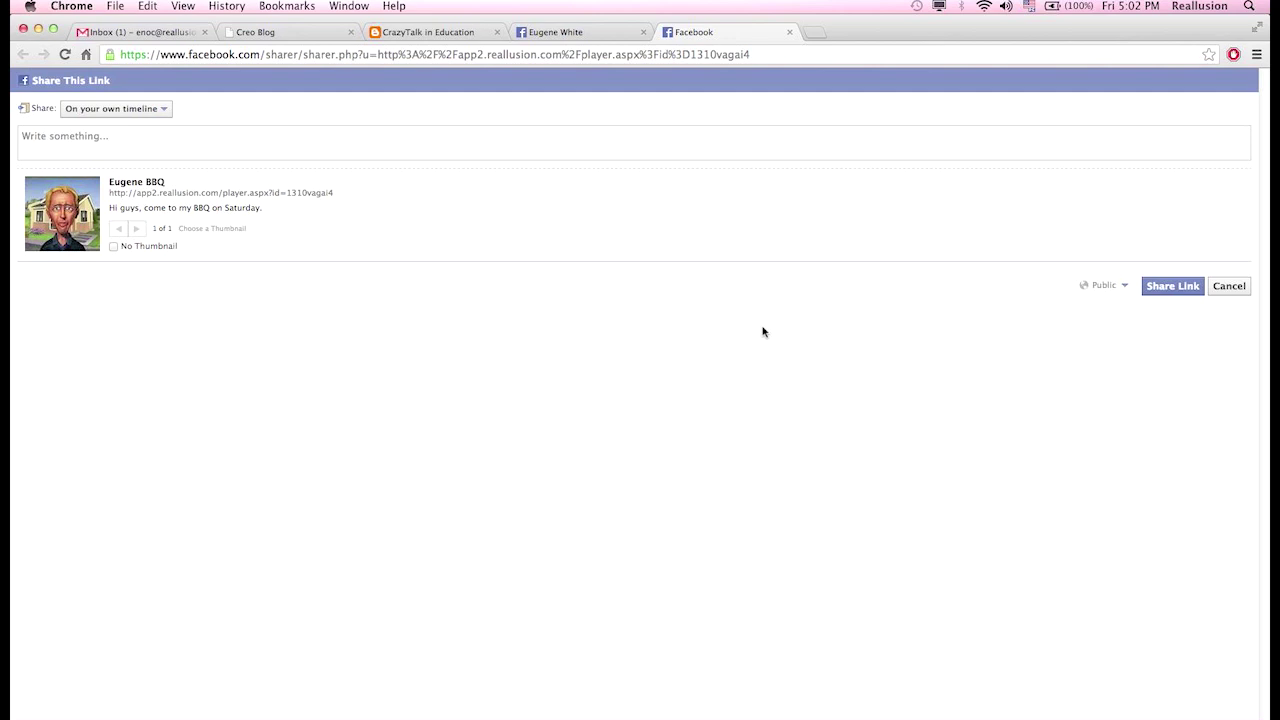
click(1179, 287)
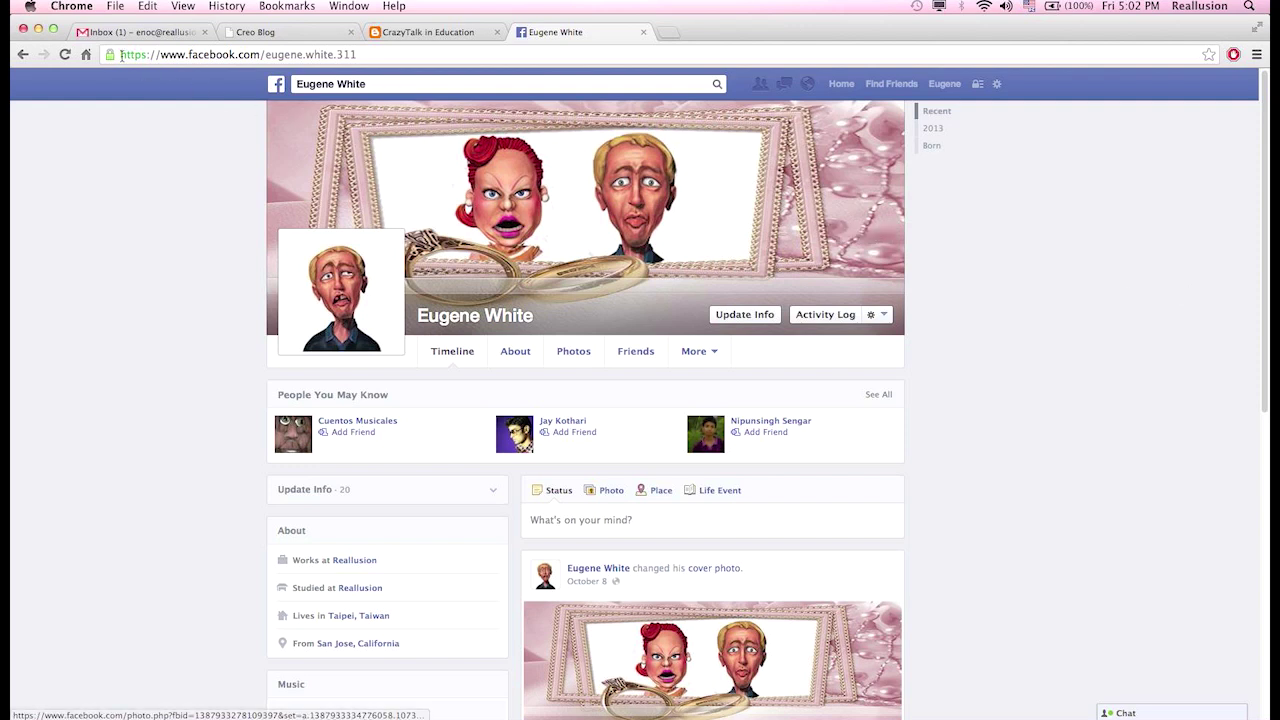
- Reload the Facebook timeline, open the shared Eugene BBQ link and play the talking message
click(64, 54)
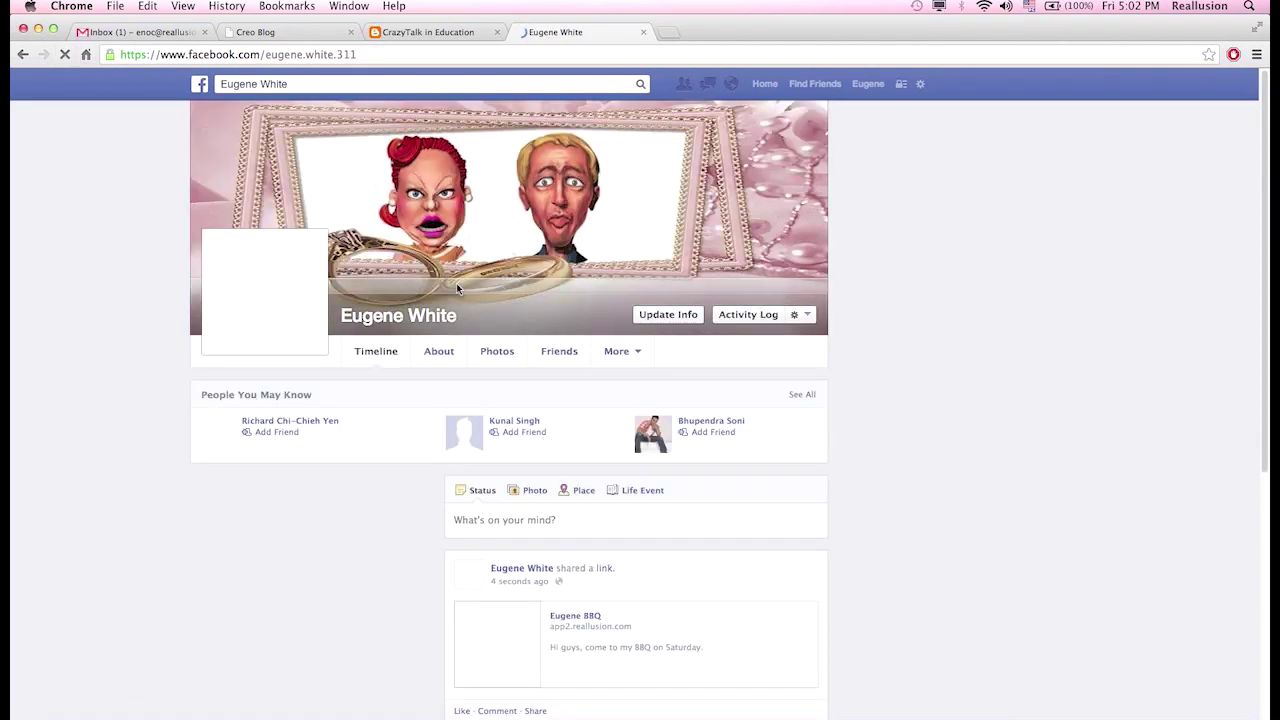
scroll(740, 474, down, 3)
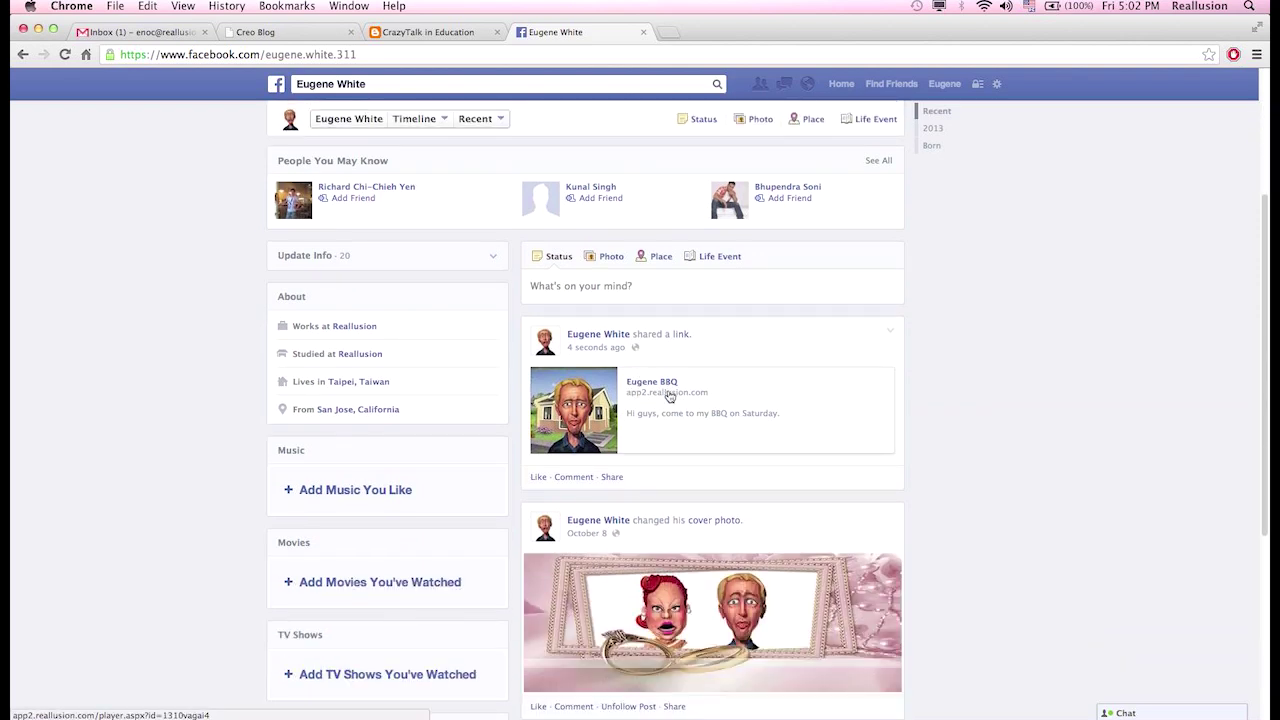
click(670, 396)
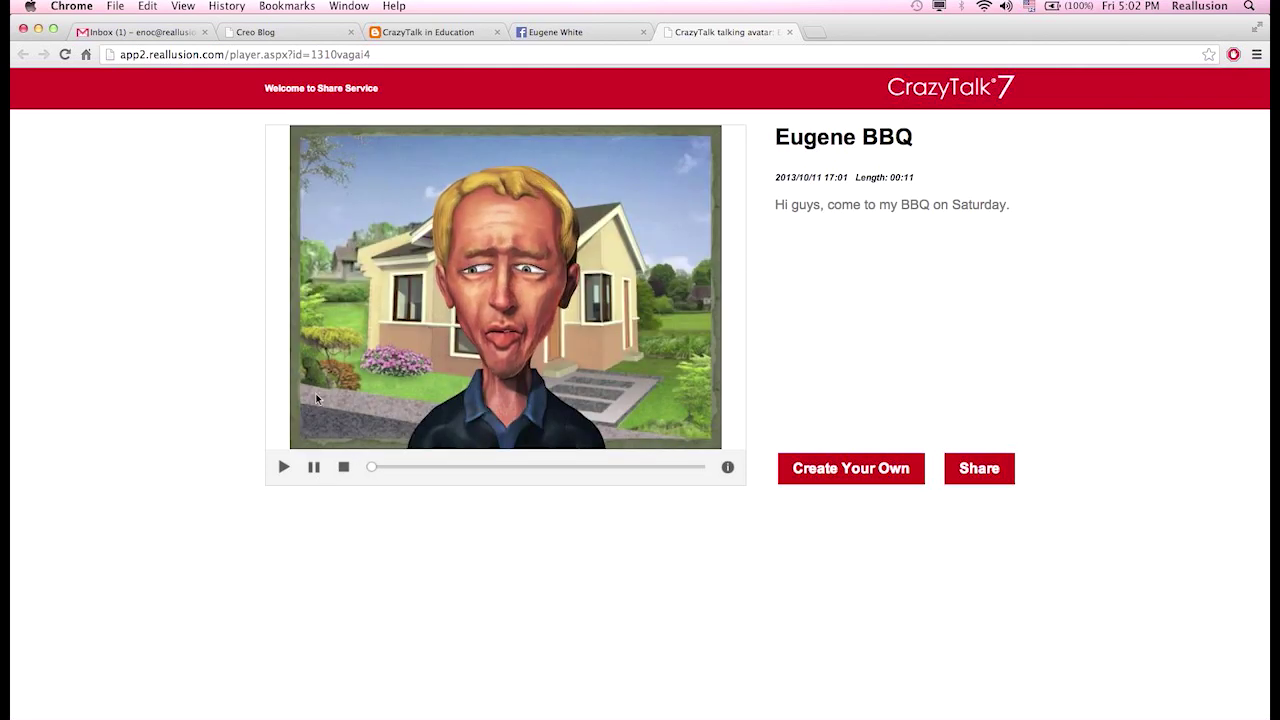
click(285, 467)
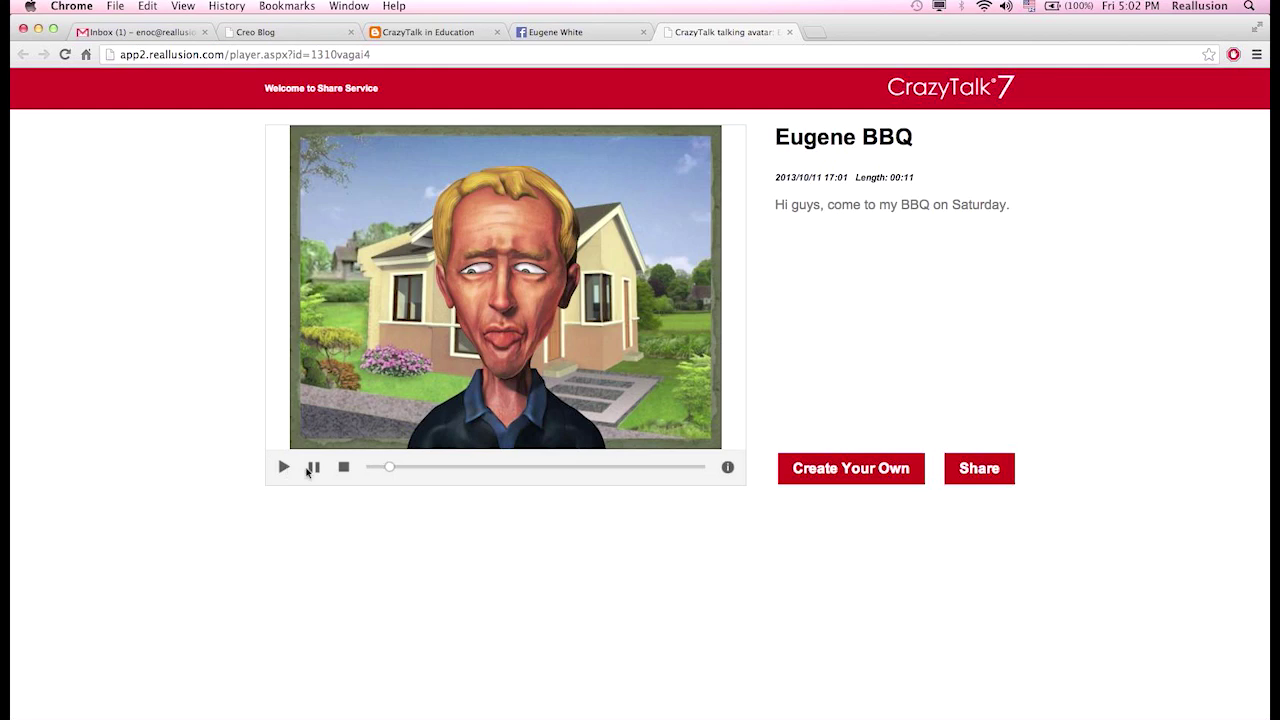
- Stop the shared message's playback and close the player and Facebook pages in Chrome
click(343, 466)
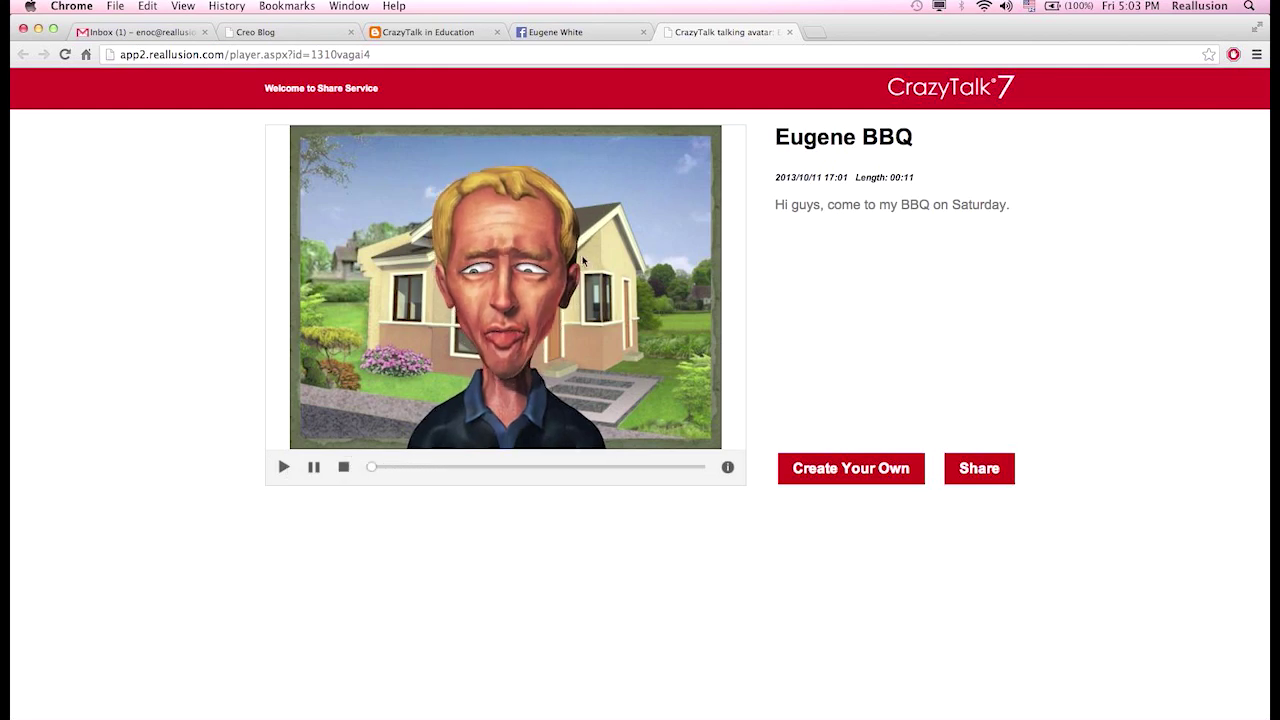
click(789, 32)
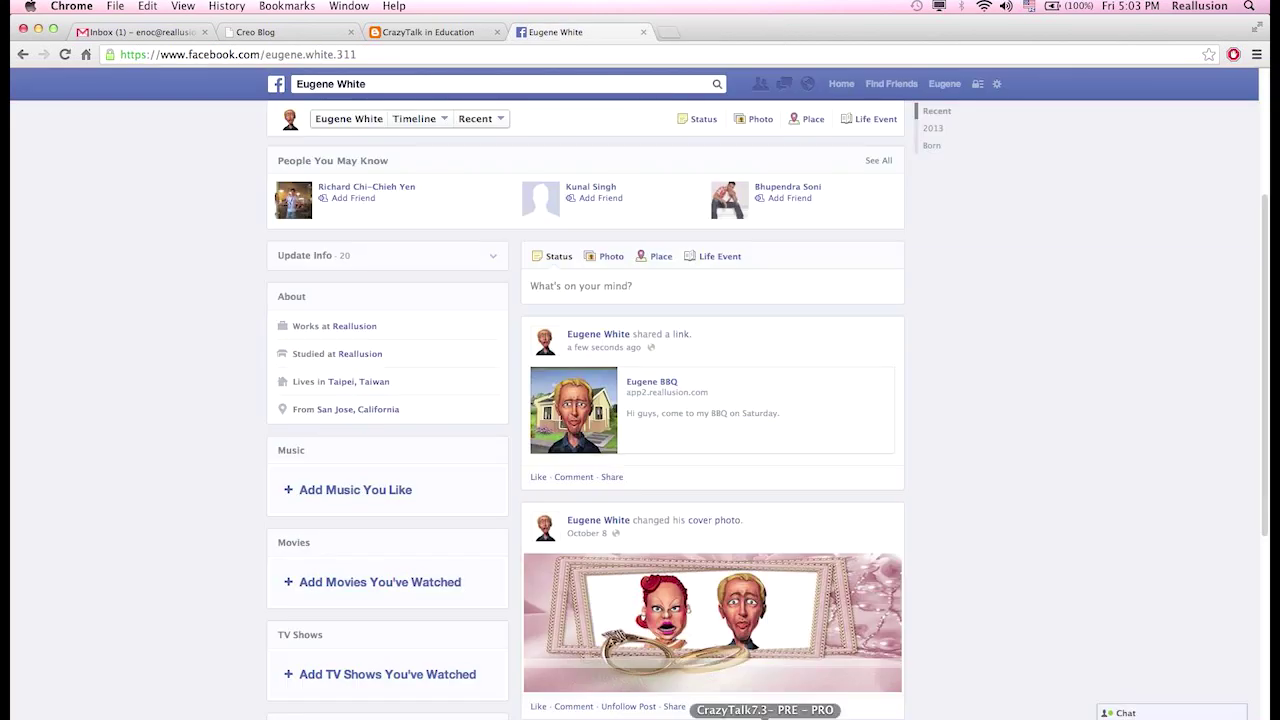
click(765, 718)
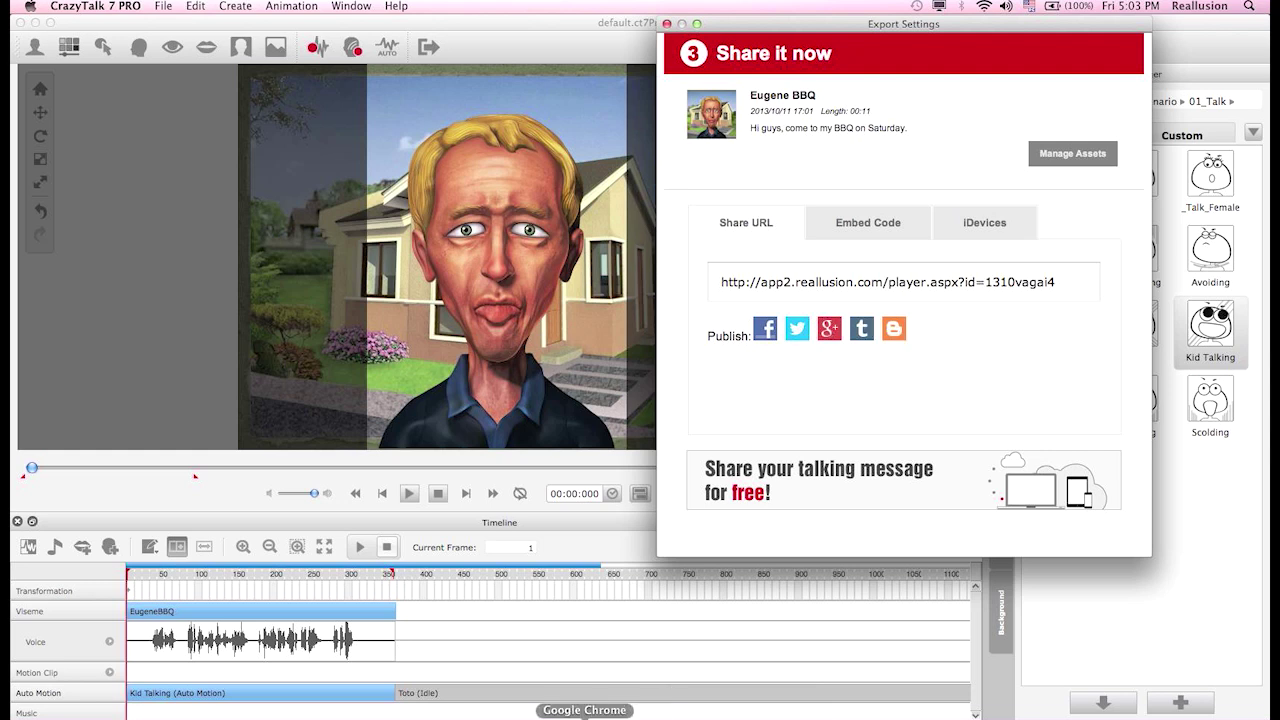
click(585, 716)
click(644, 34)
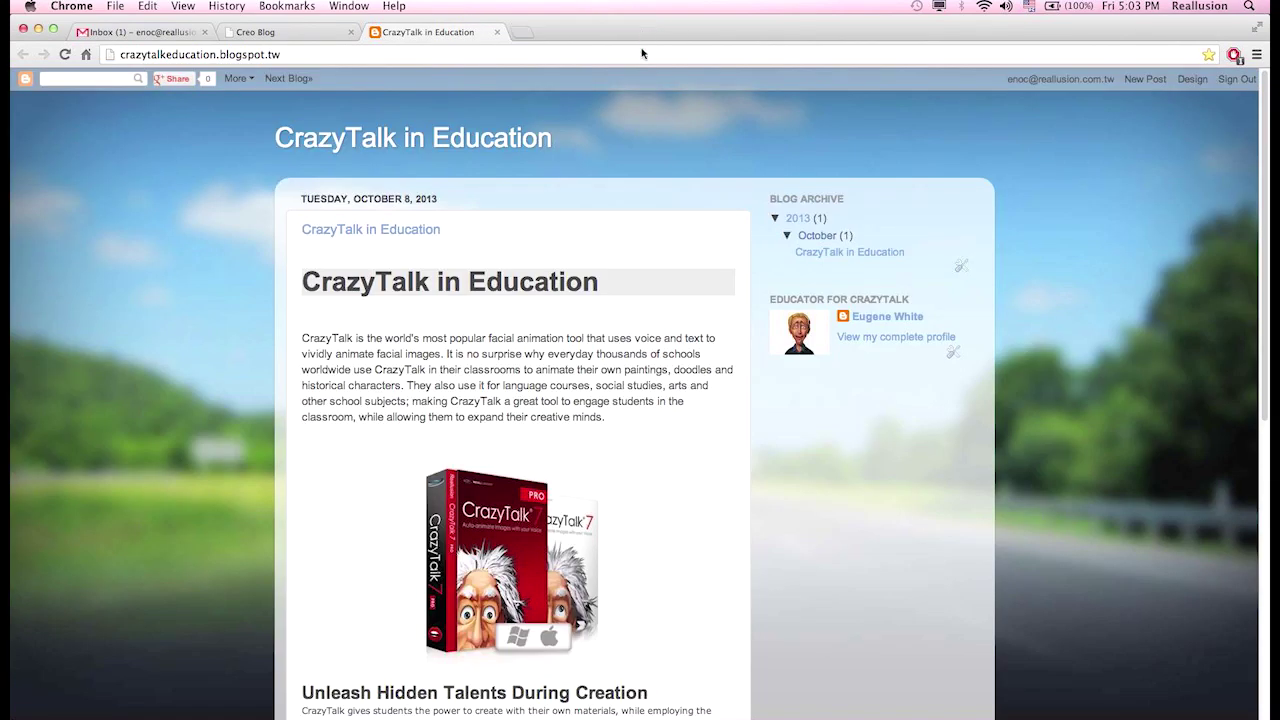
- Look through the existing post on the CrazyTalk in Education blog
scroll(1035, 162, down, 3)
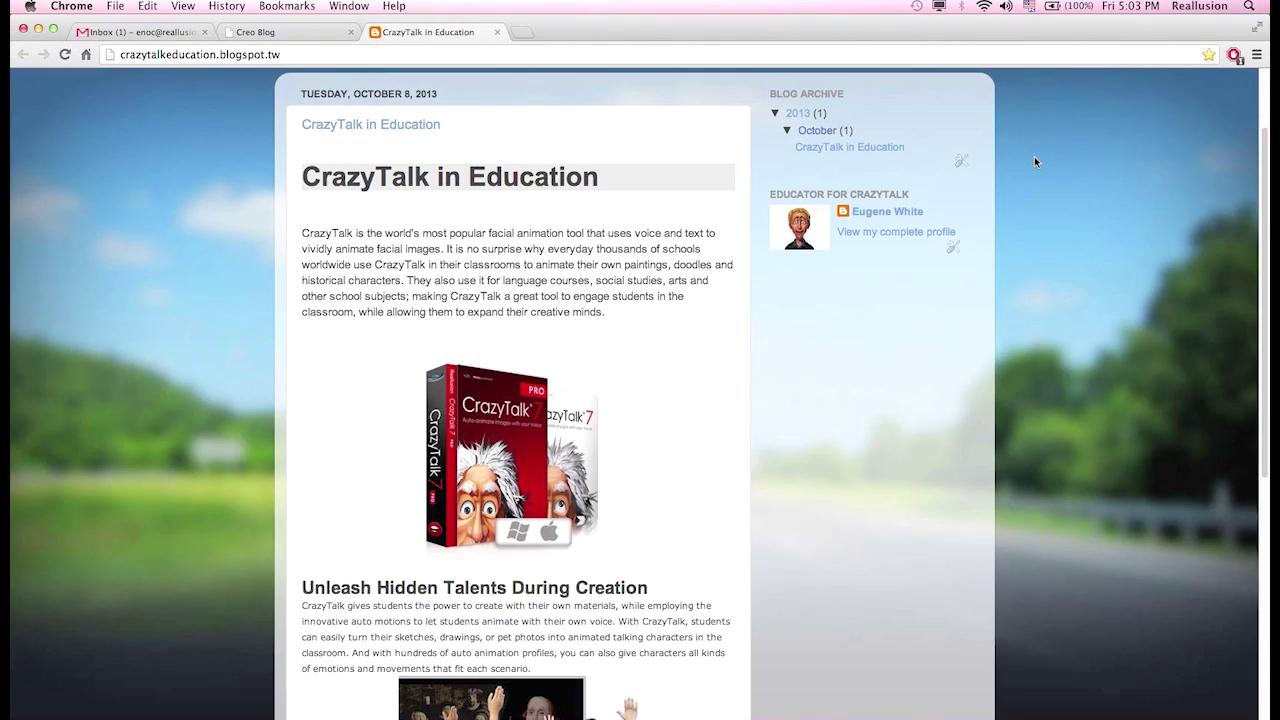
scroll(1035, 162, up, 2)
scroll(1035, 162, down, 5)
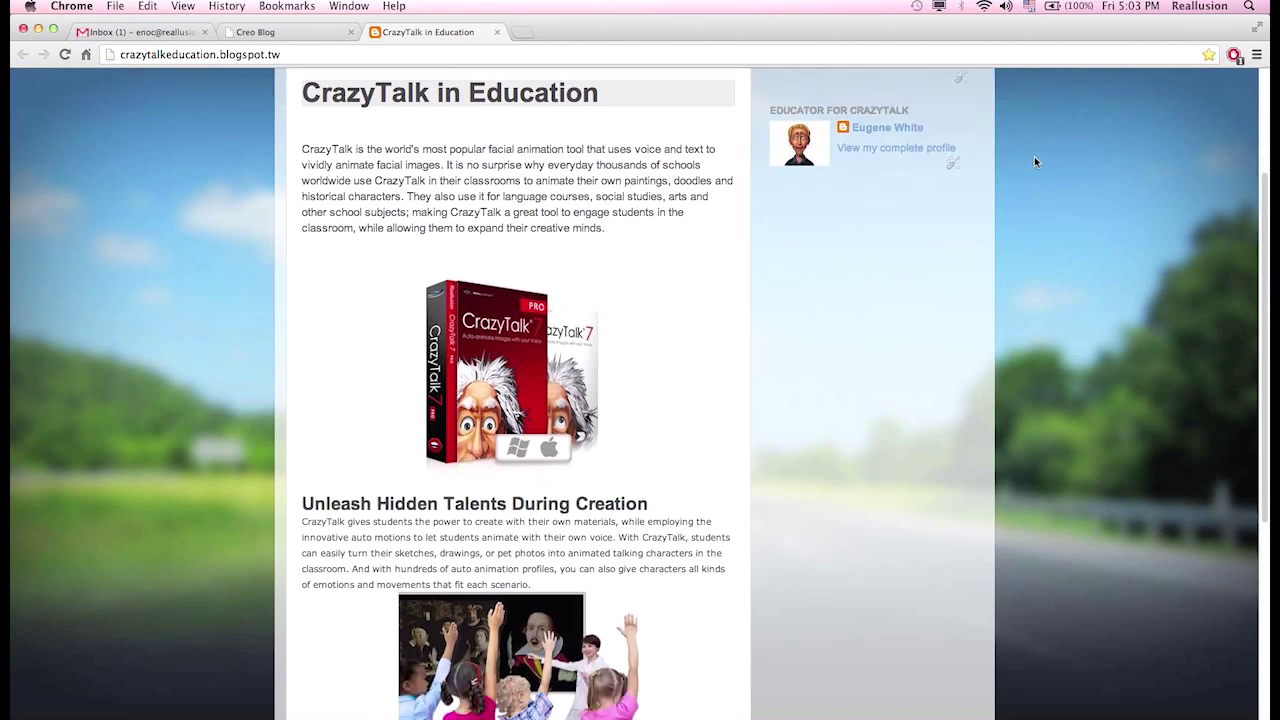
scroll(1035, 162, up, 6)
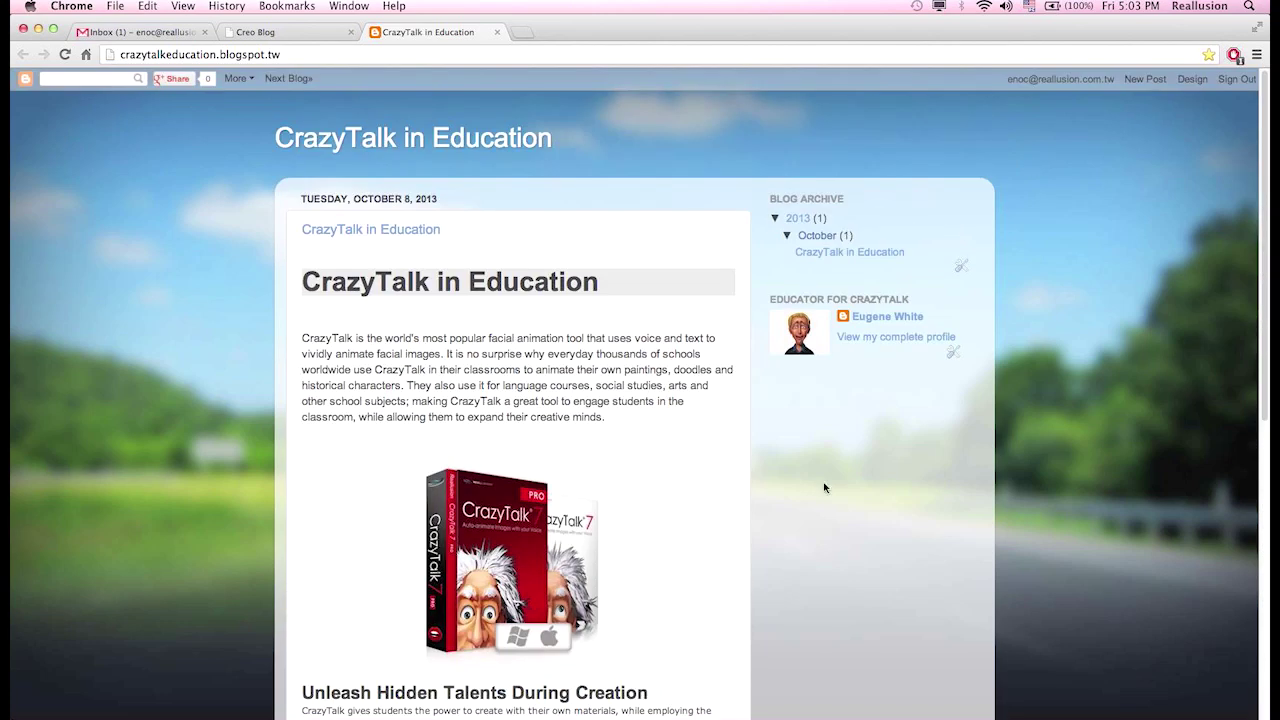
- From CrazyTalk, publish the Eugene BBQ link as a Blogger post with the blog's stored picture of the talking character above the link
click(745, 712)
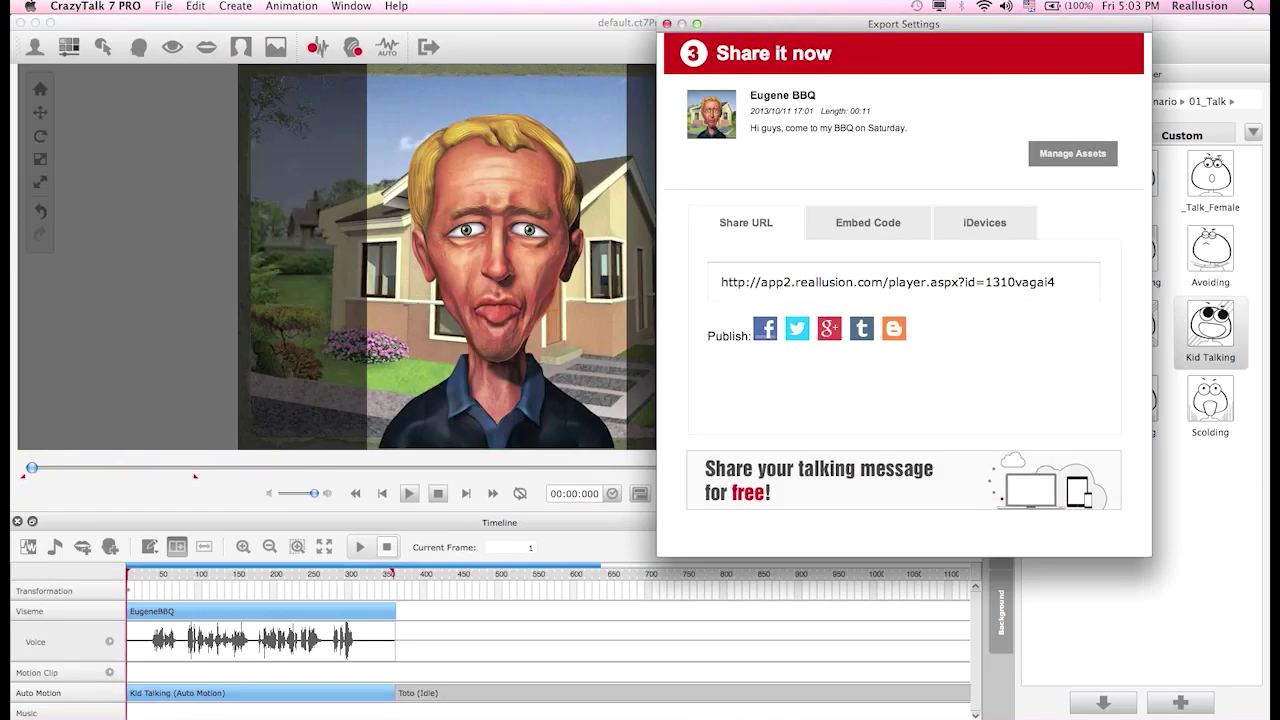
click(895, 329)
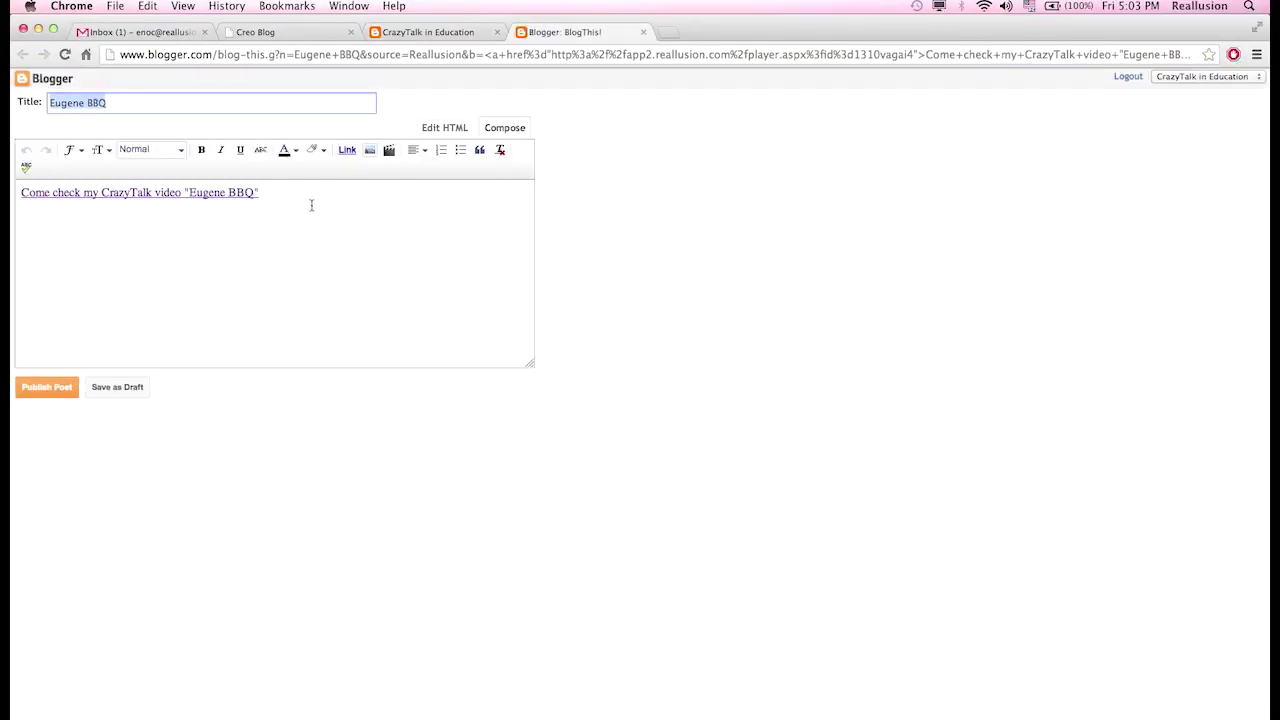
click(21, 195)
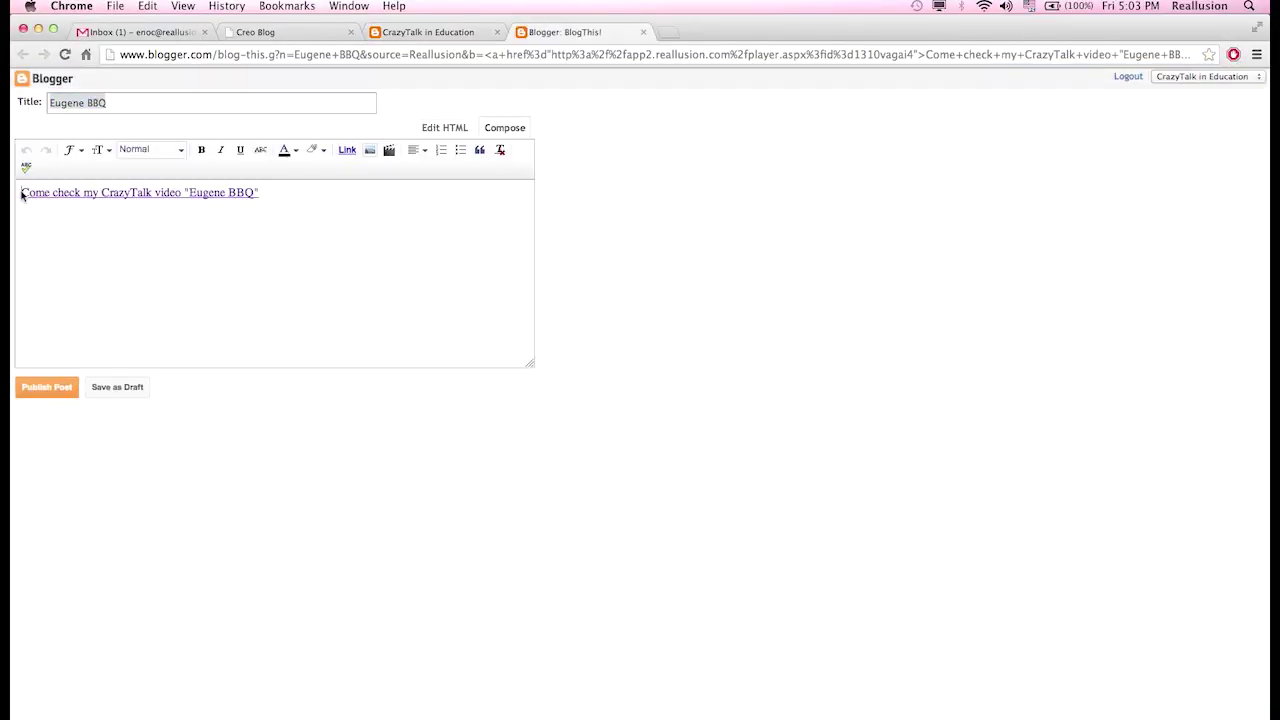
click(371, 151)
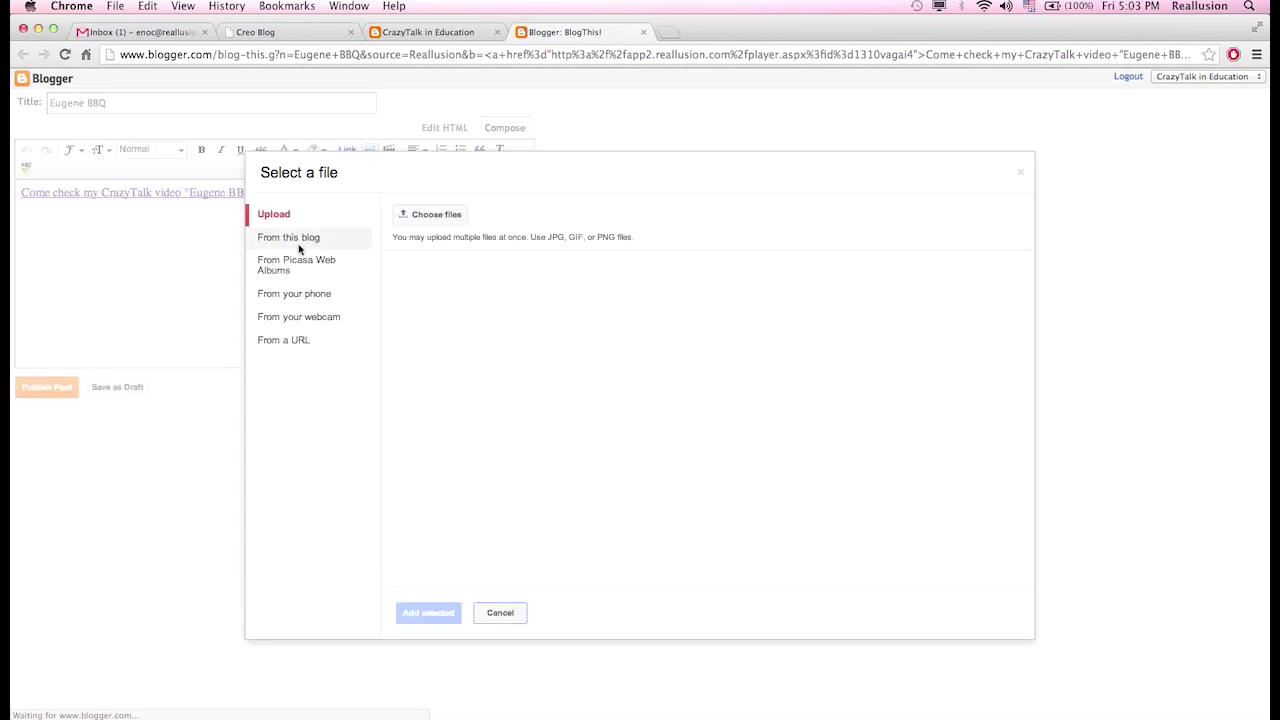
click(298, 240)
click(726, 266)
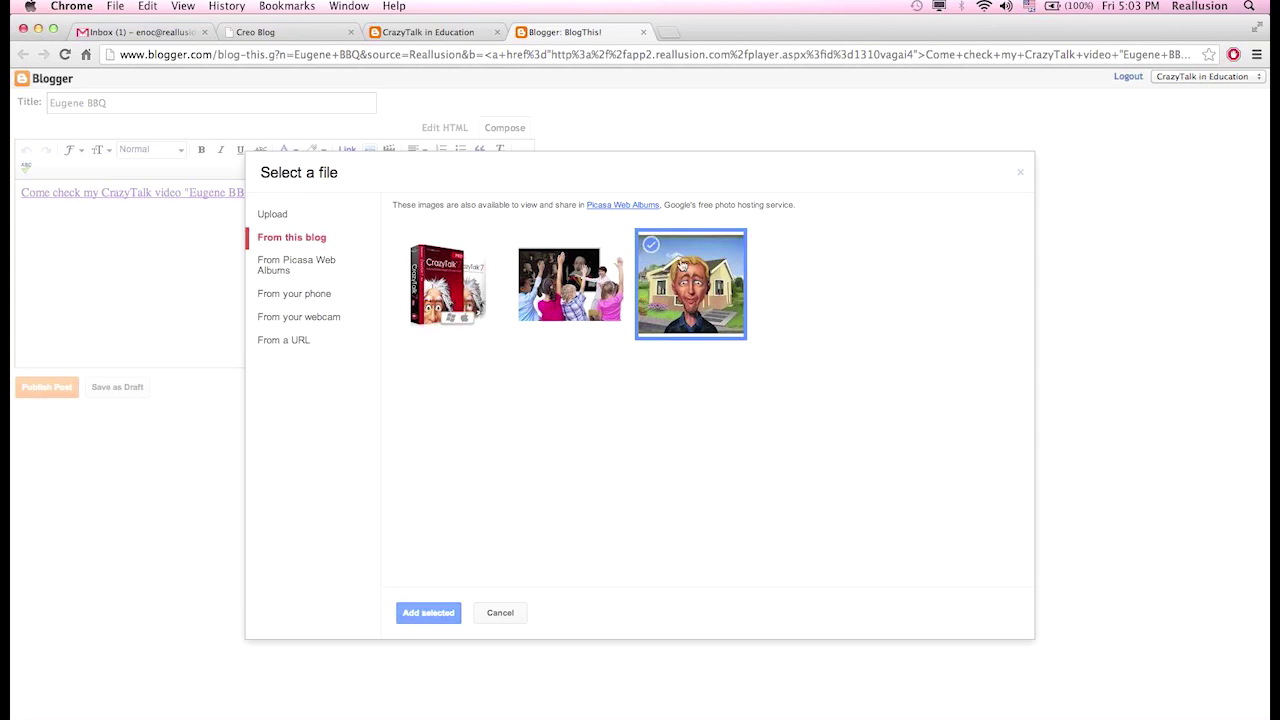
click(429, 613)
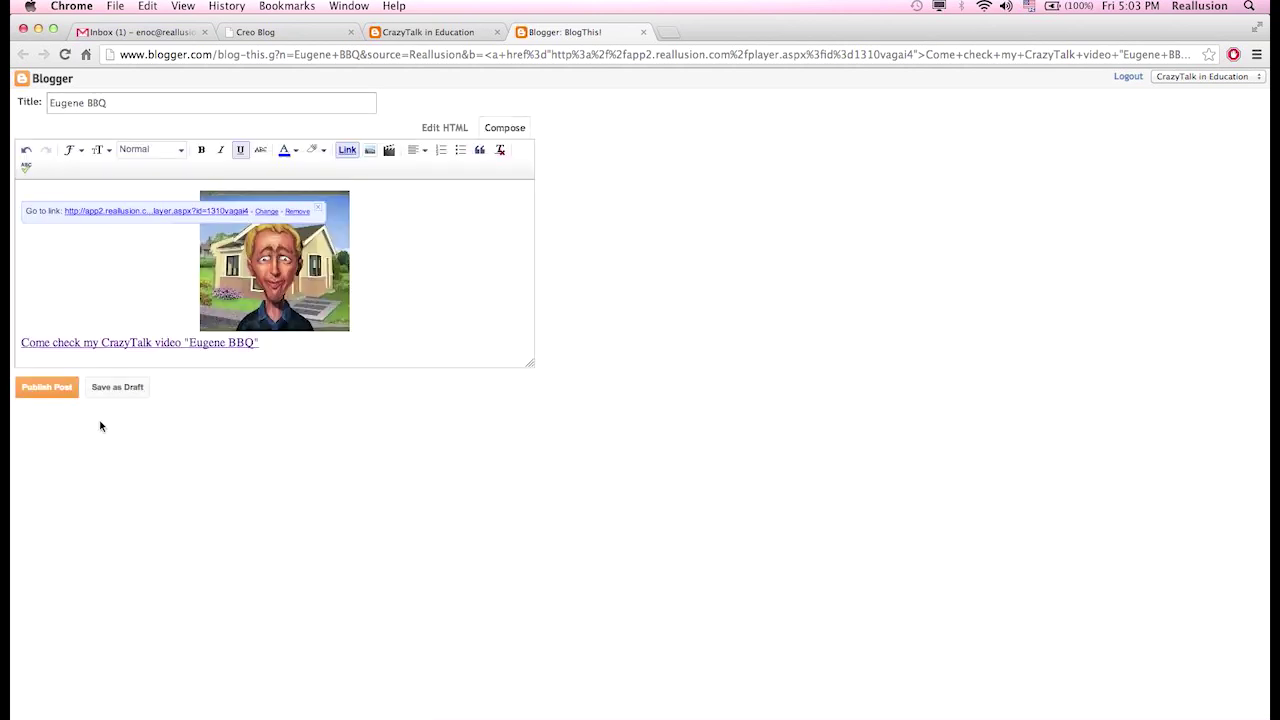
click(48, 388)
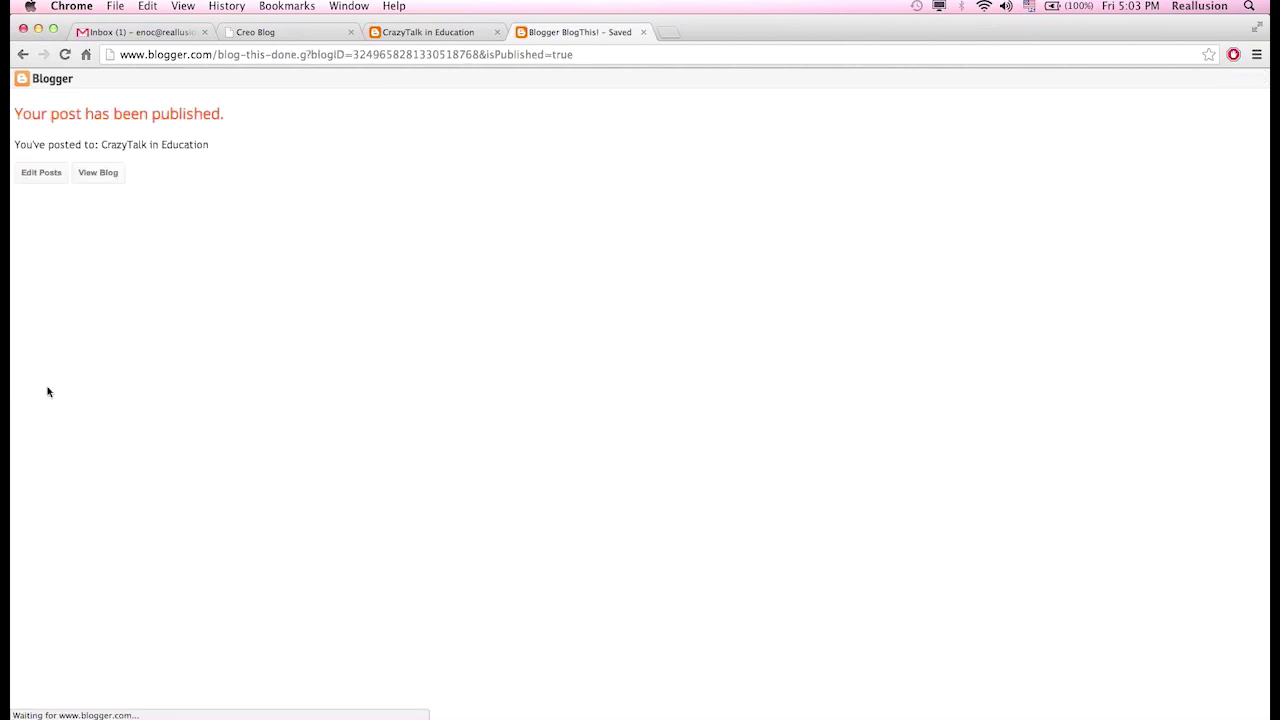
- View the published Eugene BBQ blog post, follow its video link to the player page and close that page
click(110, 175)
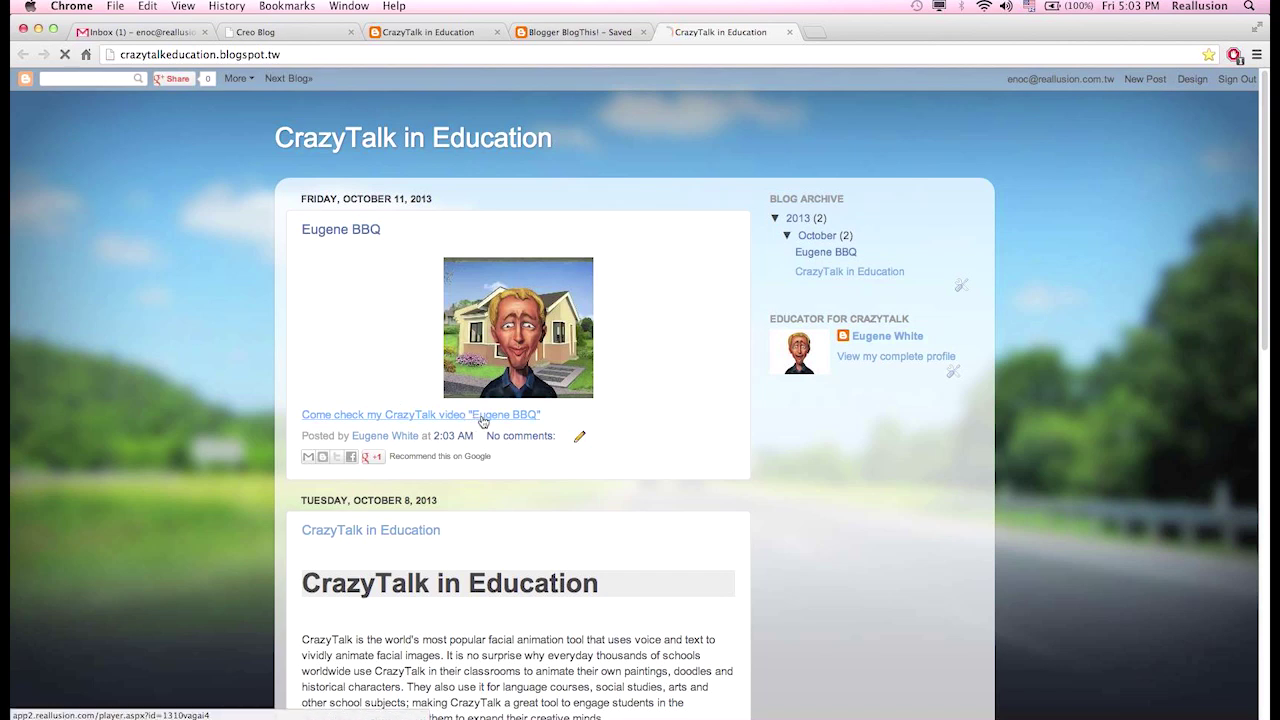
click(482, 418)
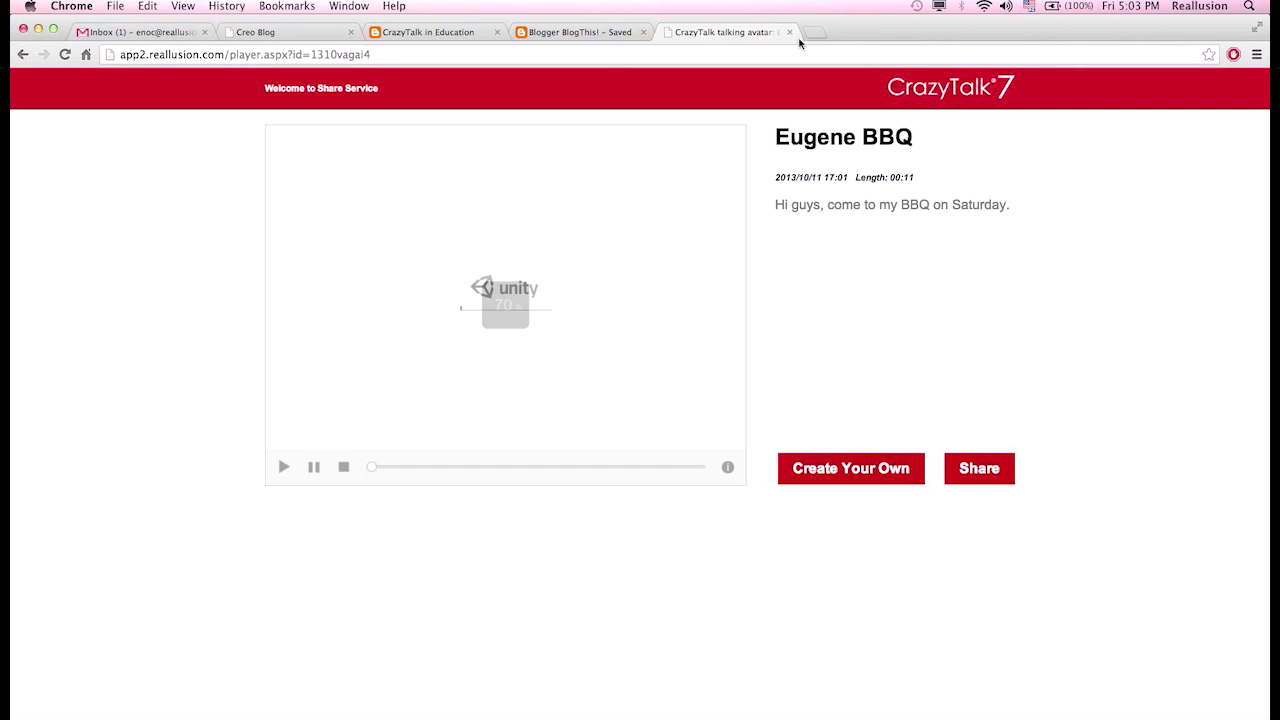
click(789, 33)
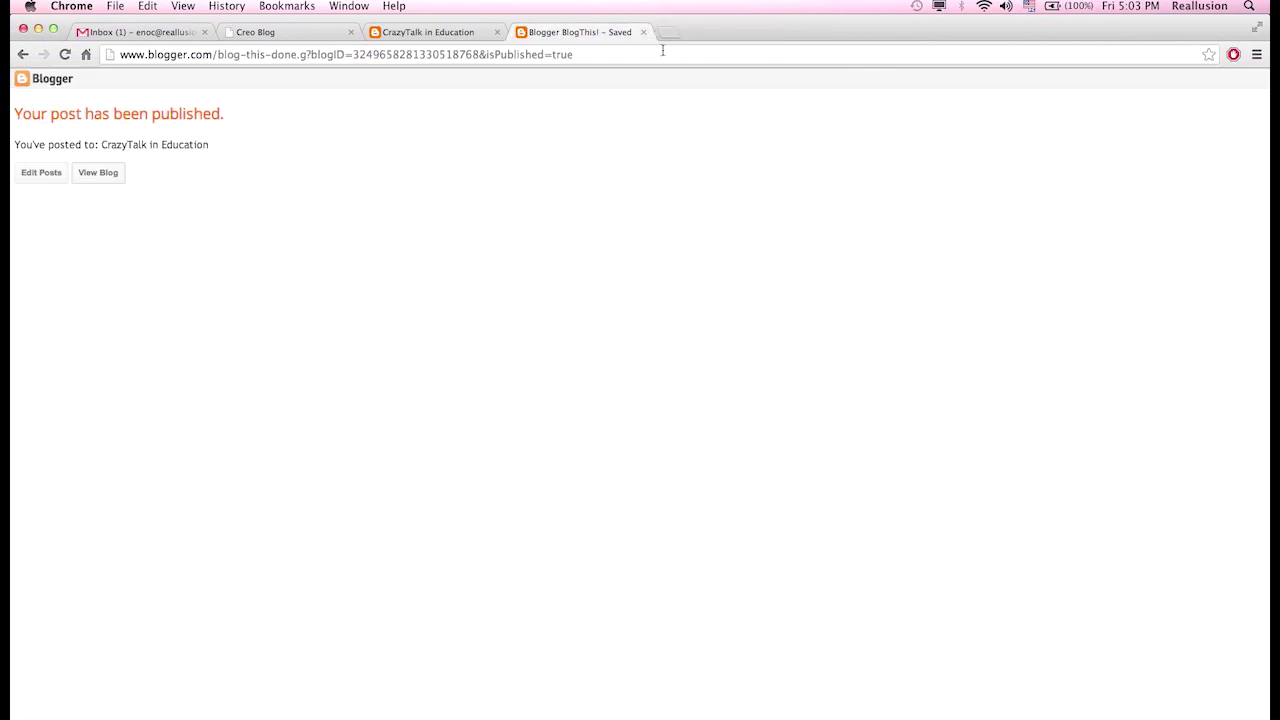
- Reopen the updated blog and close the outdated blog page and the Blogger publishing confirmation
click(104, 177)
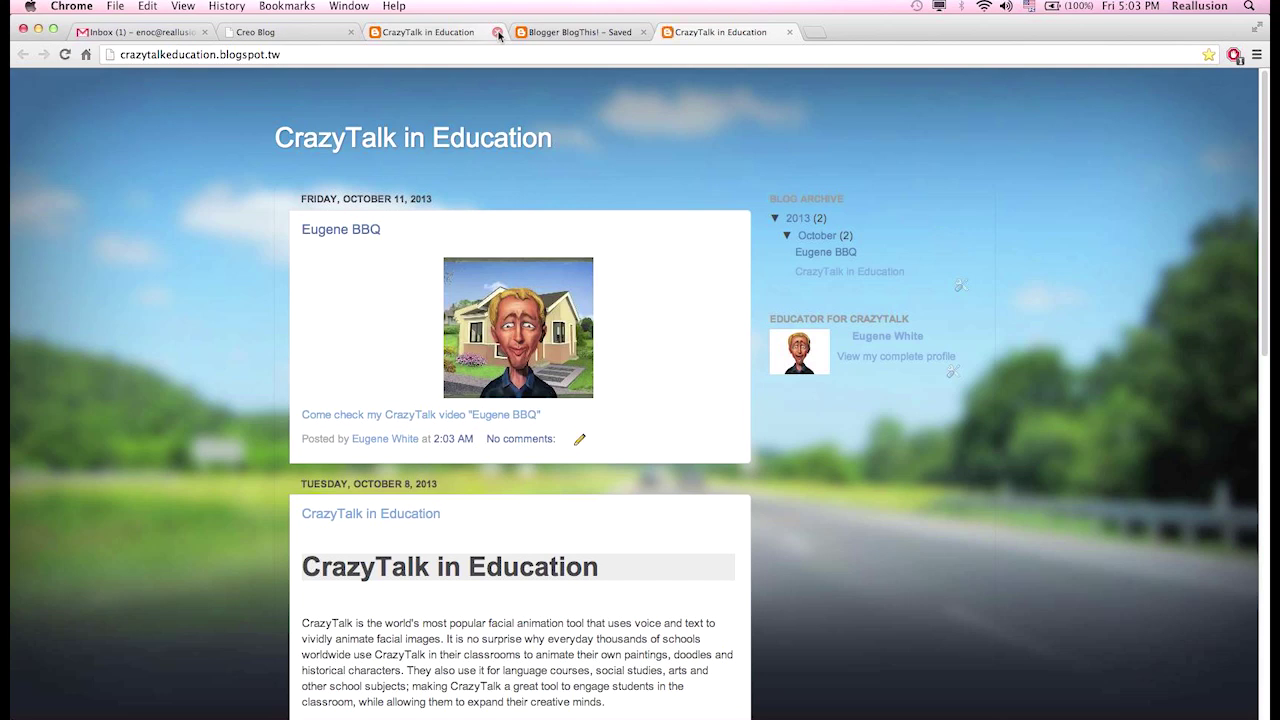
click(497, 32)
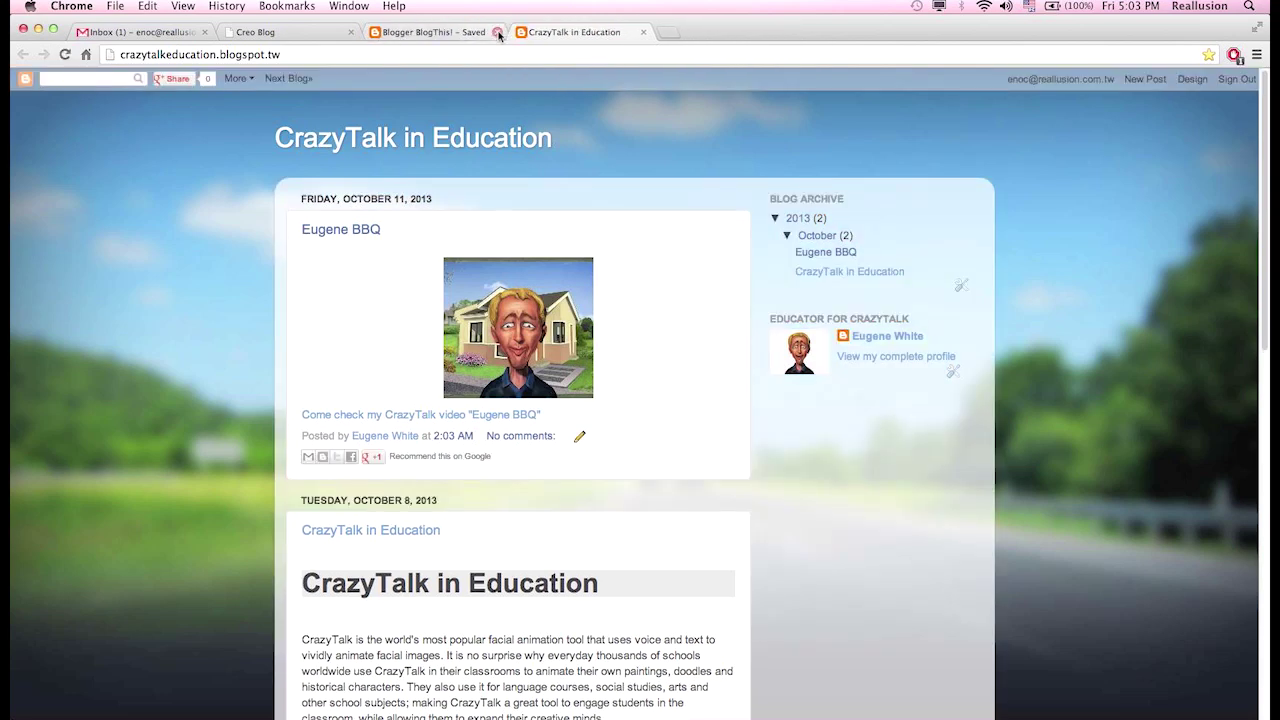
click(497, 32)
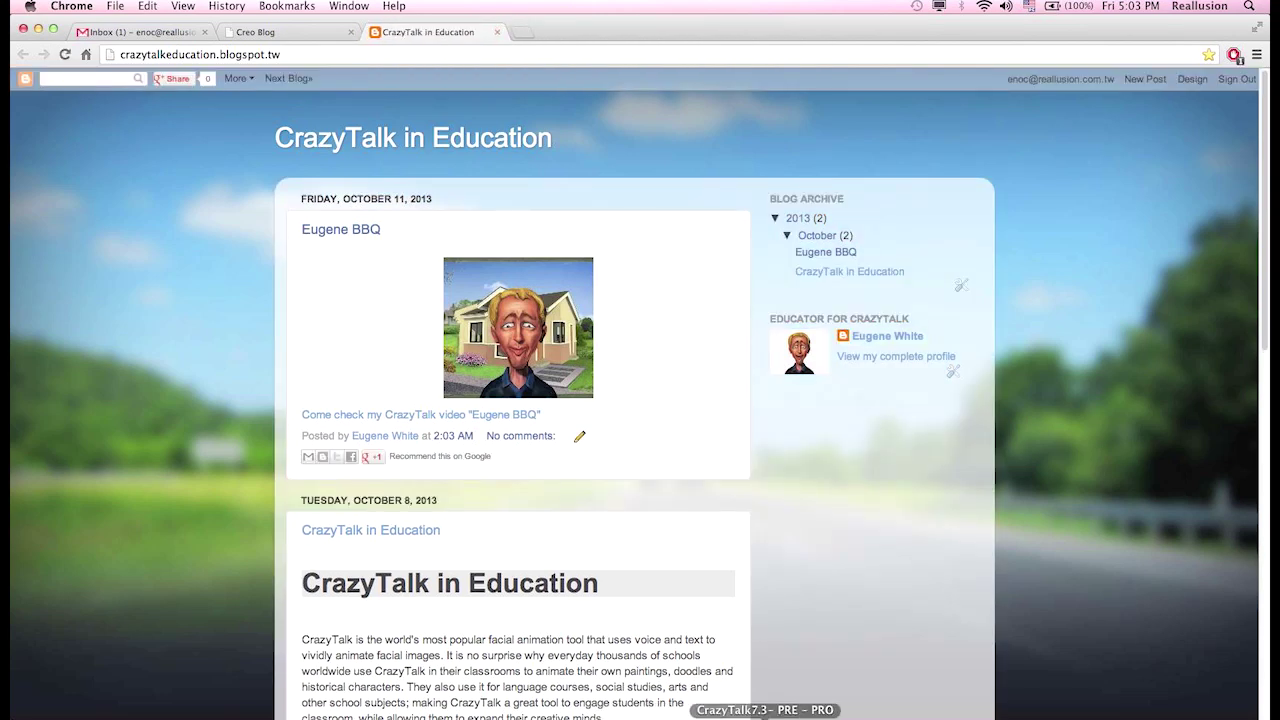
- Return to CrazyTalk and select the project's 800x600 embed code
click(765, 716)
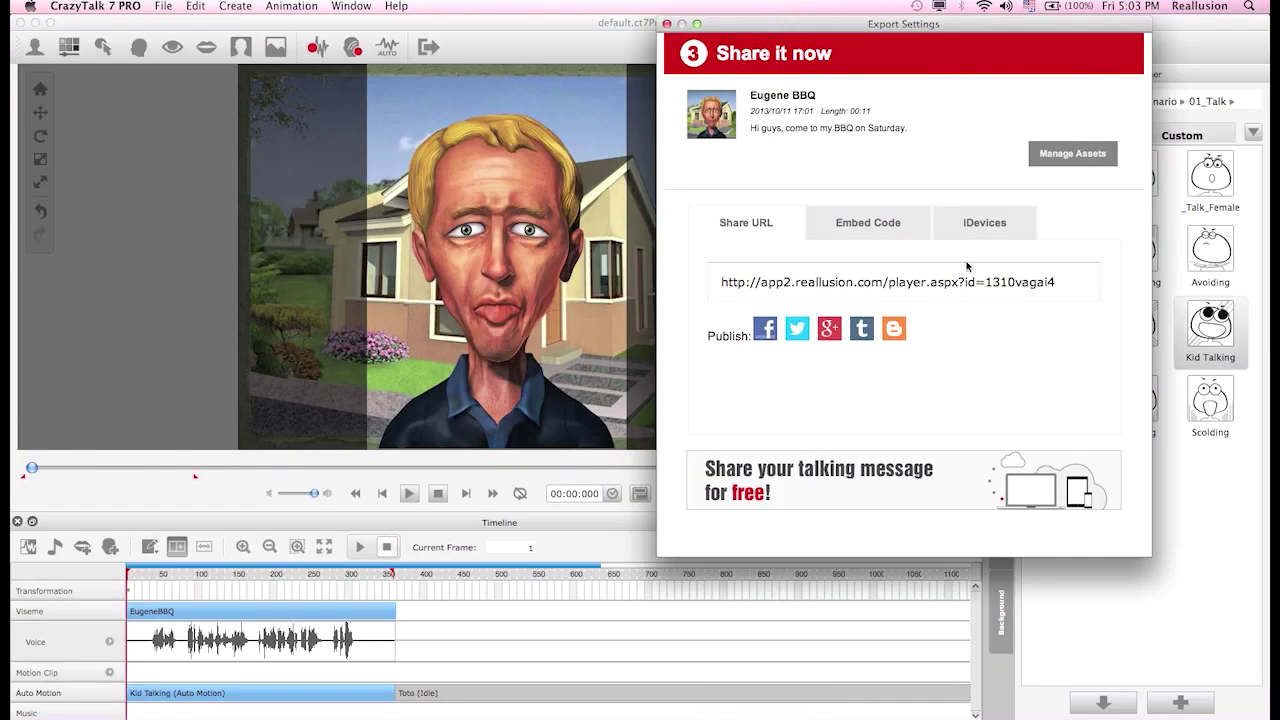
click(874, 224)
click(861, 292)
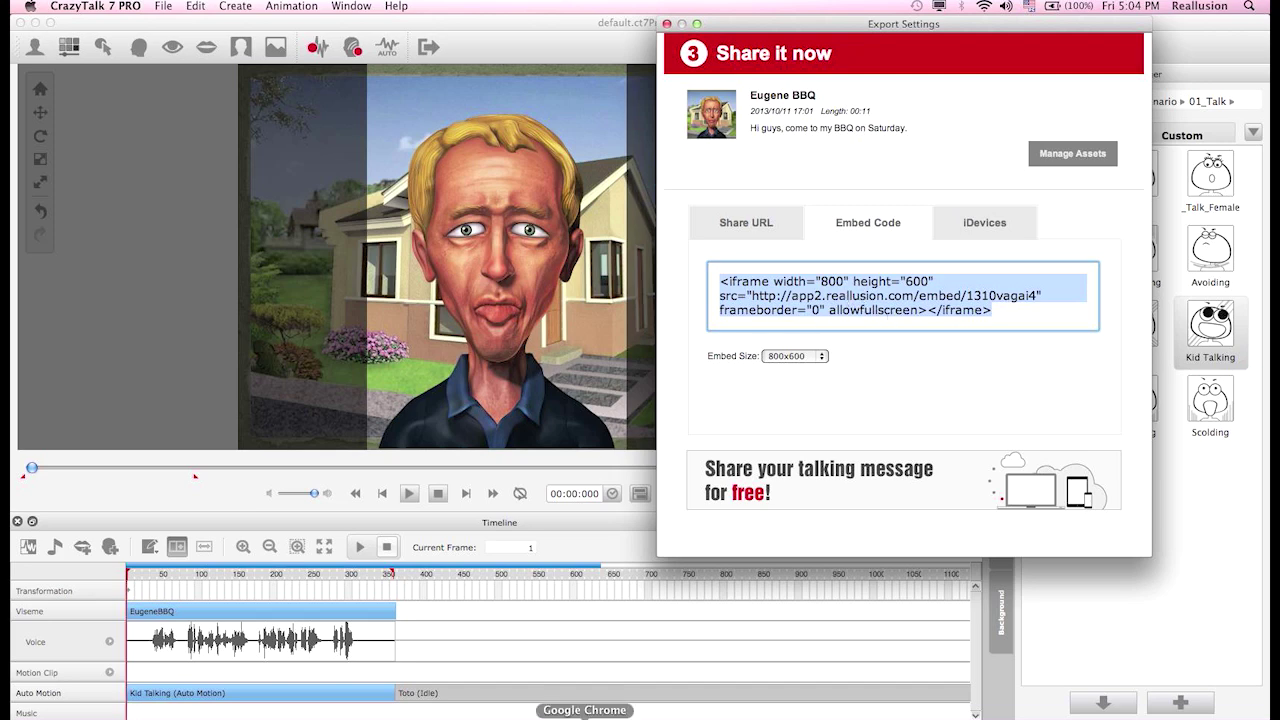
- Switch to Chrome, close the CrazyTalk in Education blog and look through the layout of the local Creo Blog page
click(609, 710)
click(497, 32)
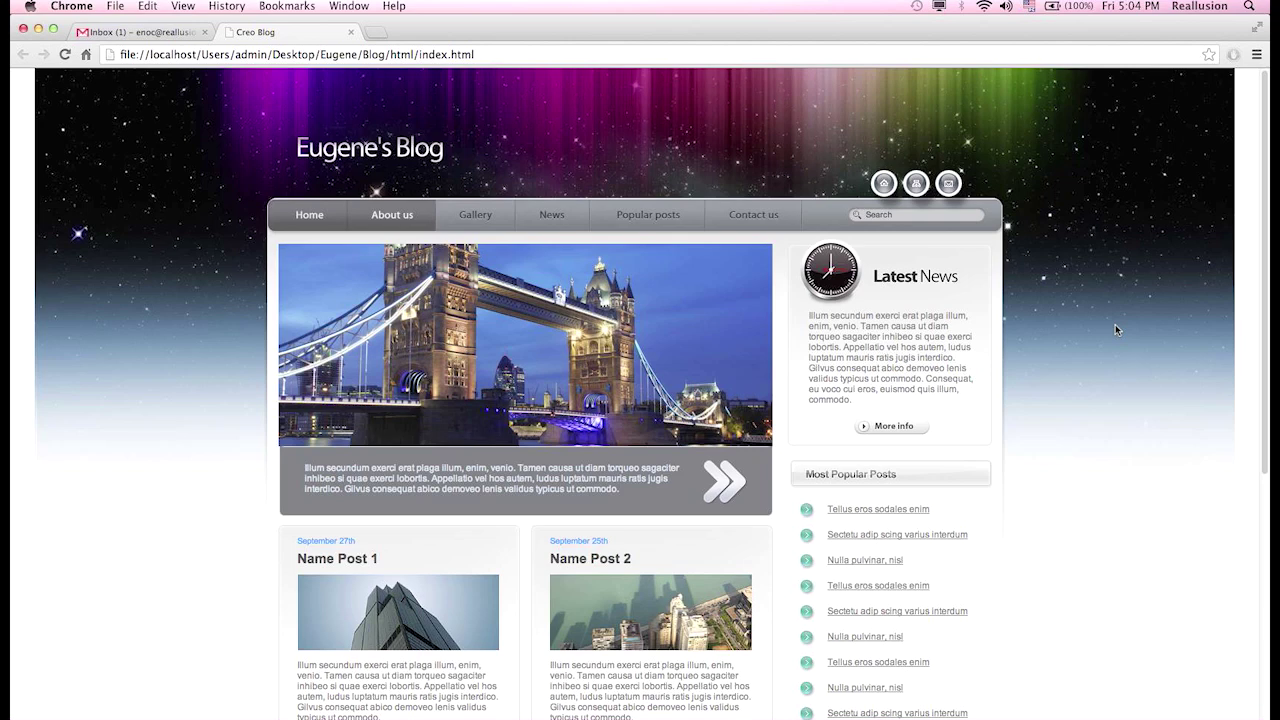
scroll(1115, 324, down, 3)
scroll(1115, 324, up, 2)
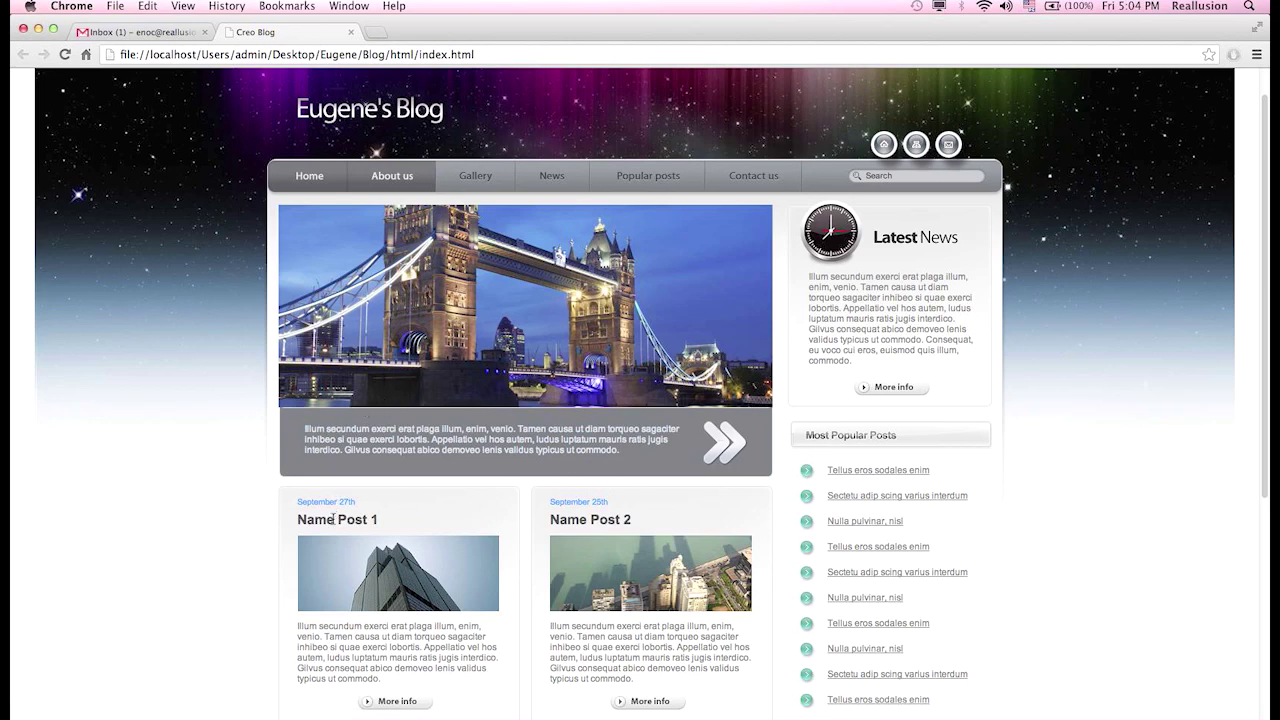
scroll(432, 580, down, 5)
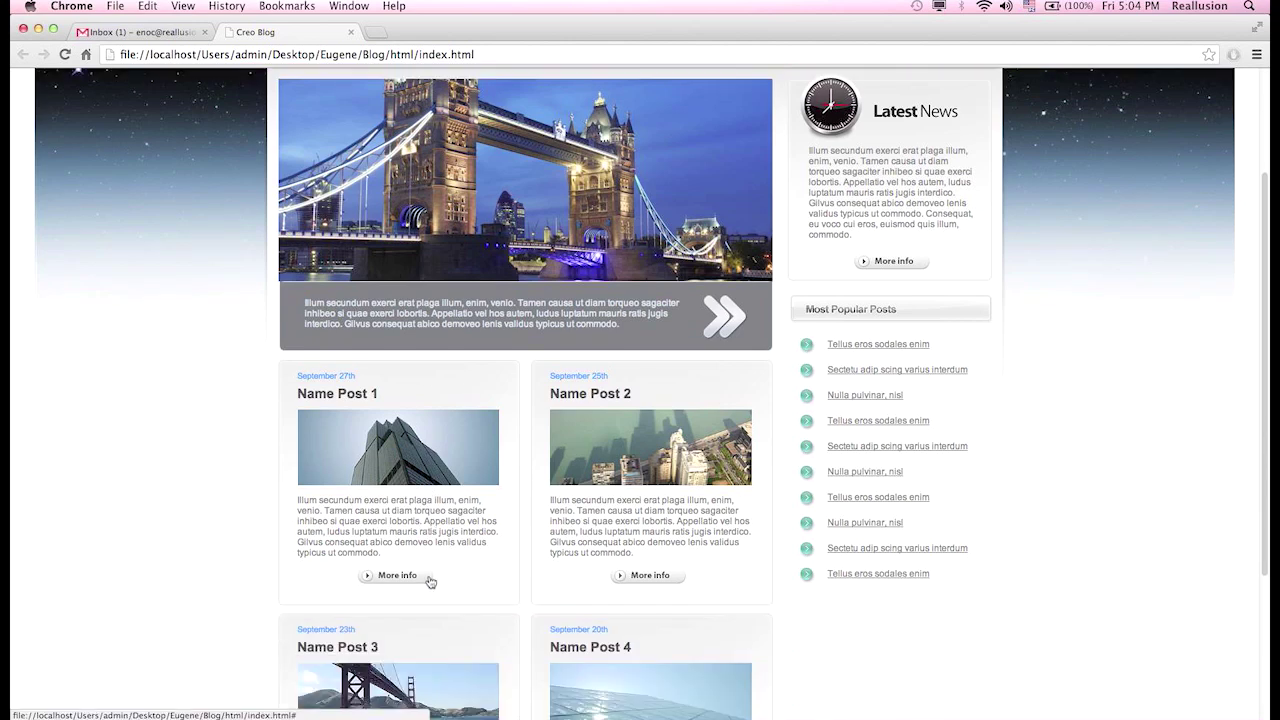
scroll(434, 572, up, 2)
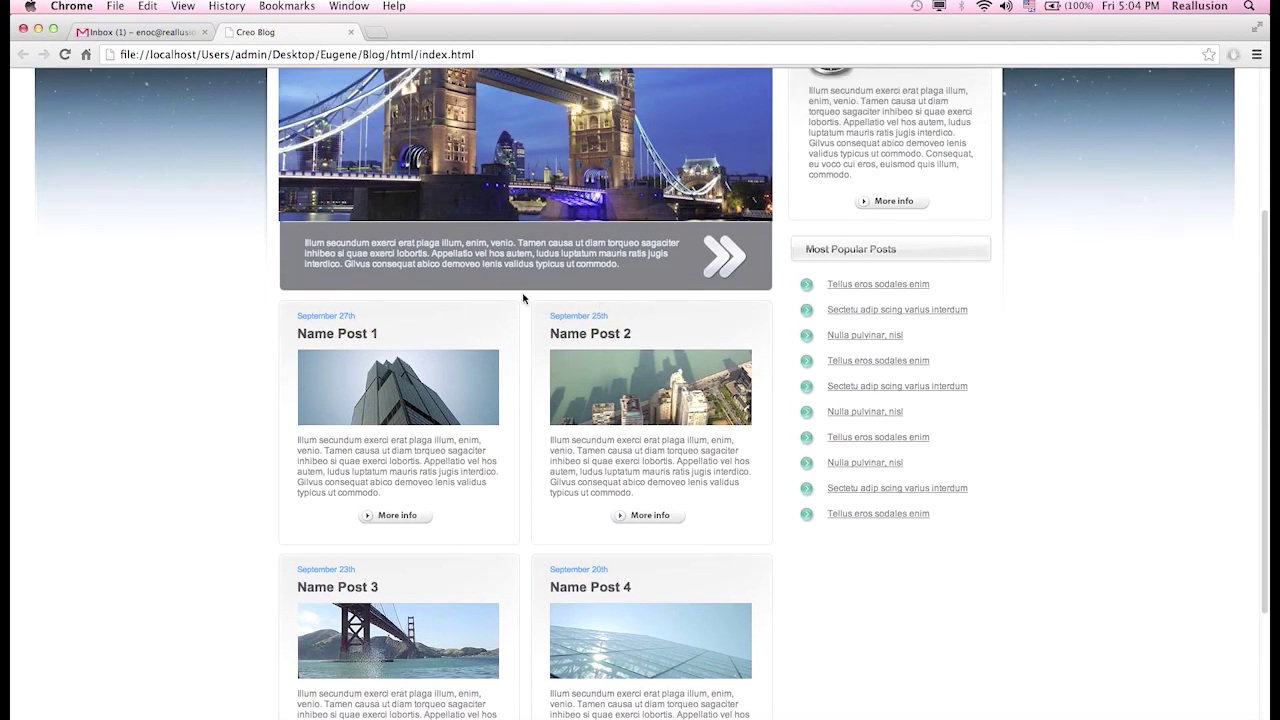
scroll(538, 310, up, 1)
scroll(547, 325, up, 3)
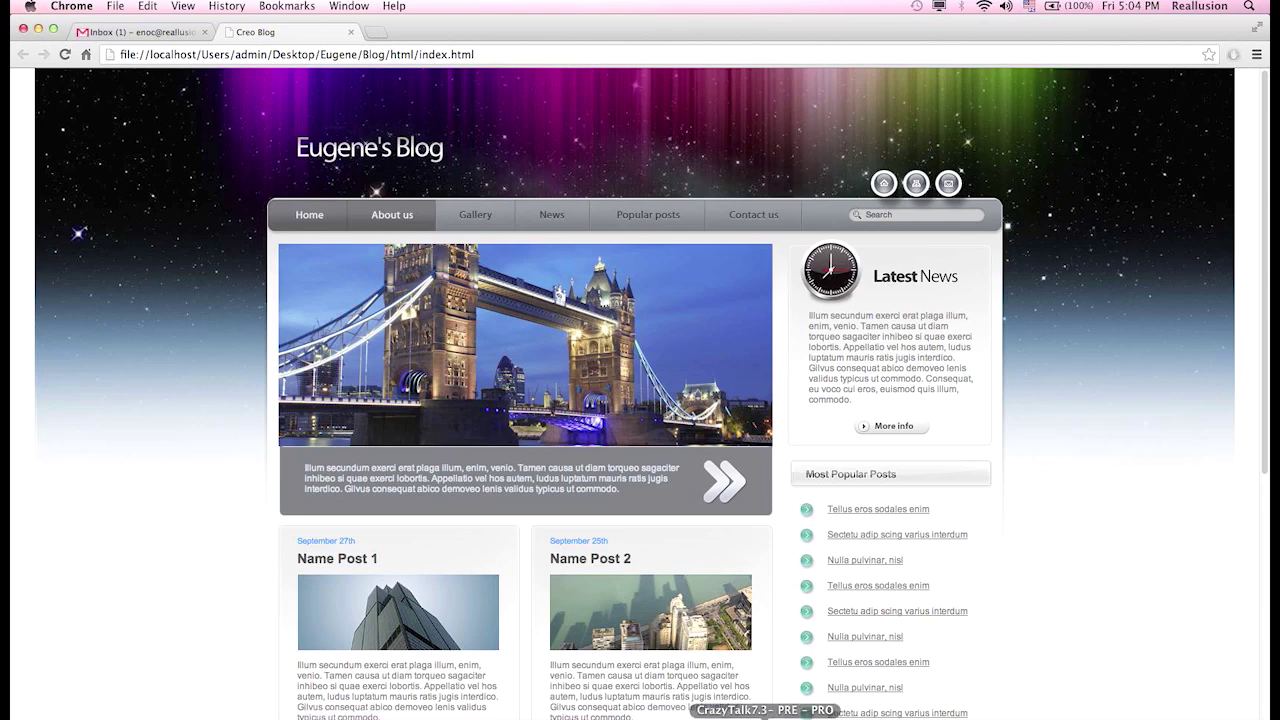
- Return to CrazyTalk and copy the 800x600 iframe embed code
click(766, 716)
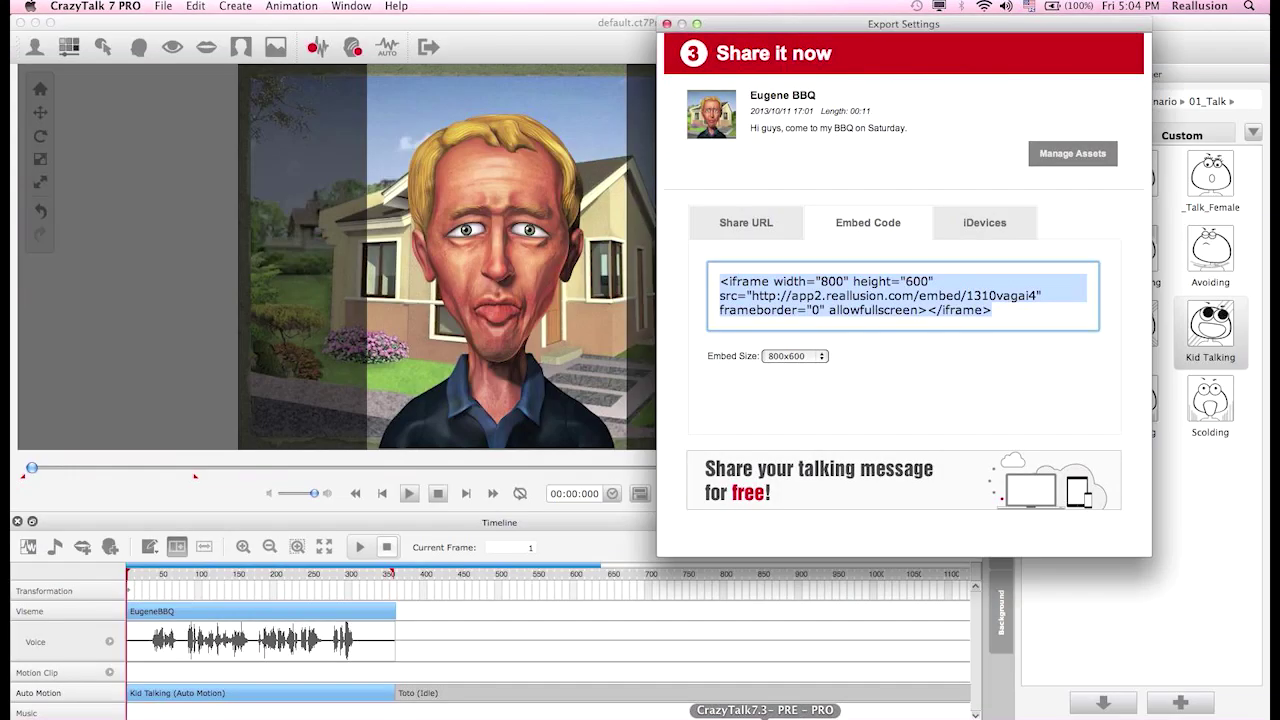
right_click(828, 295)
click(856, 302)
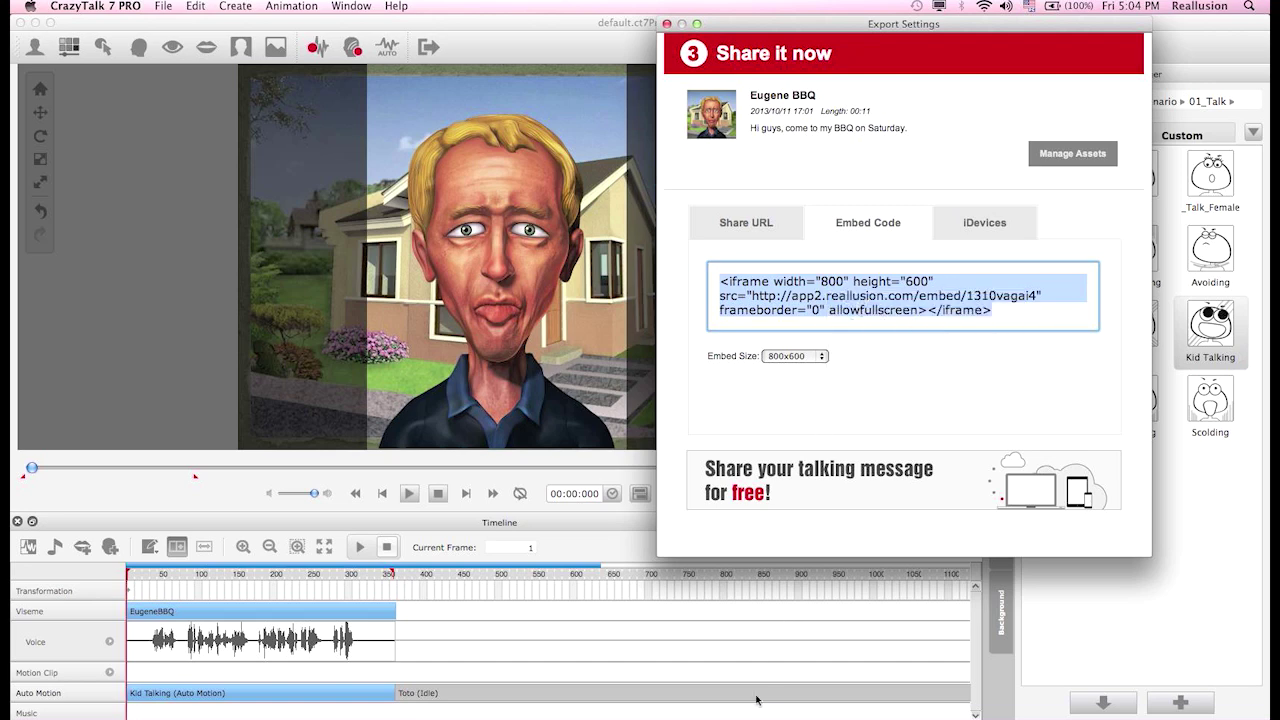
- Switch to Dreamweaver, paste the 800x600 iframe embed code between the current and post divs of index.html, and save the file
click(586, 712)
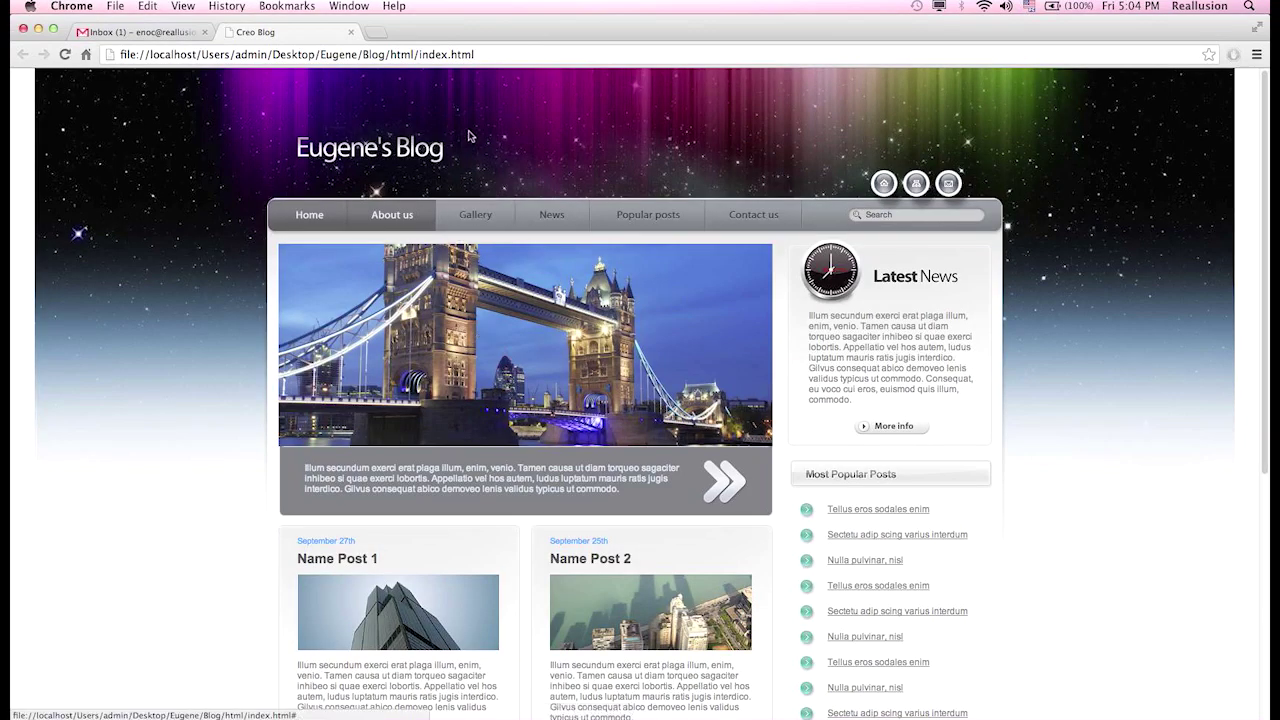
click(843, 712)
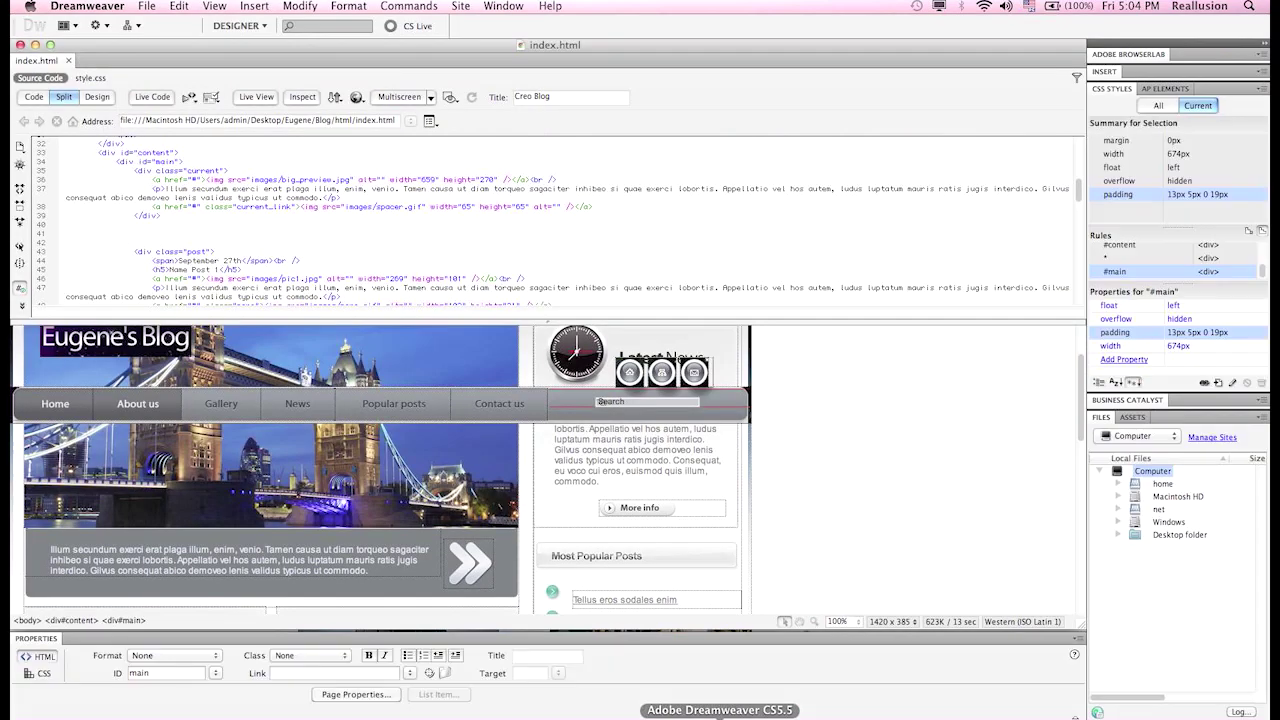
click(843, 460)
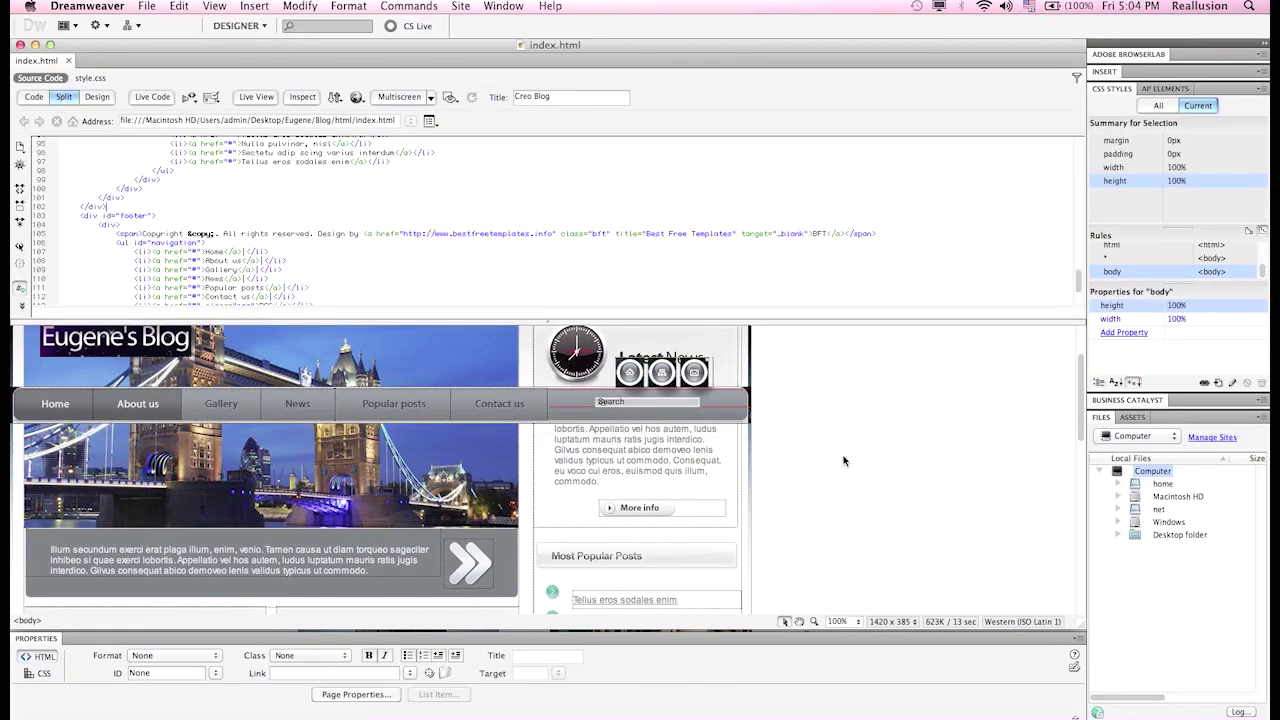
click(210, 550)
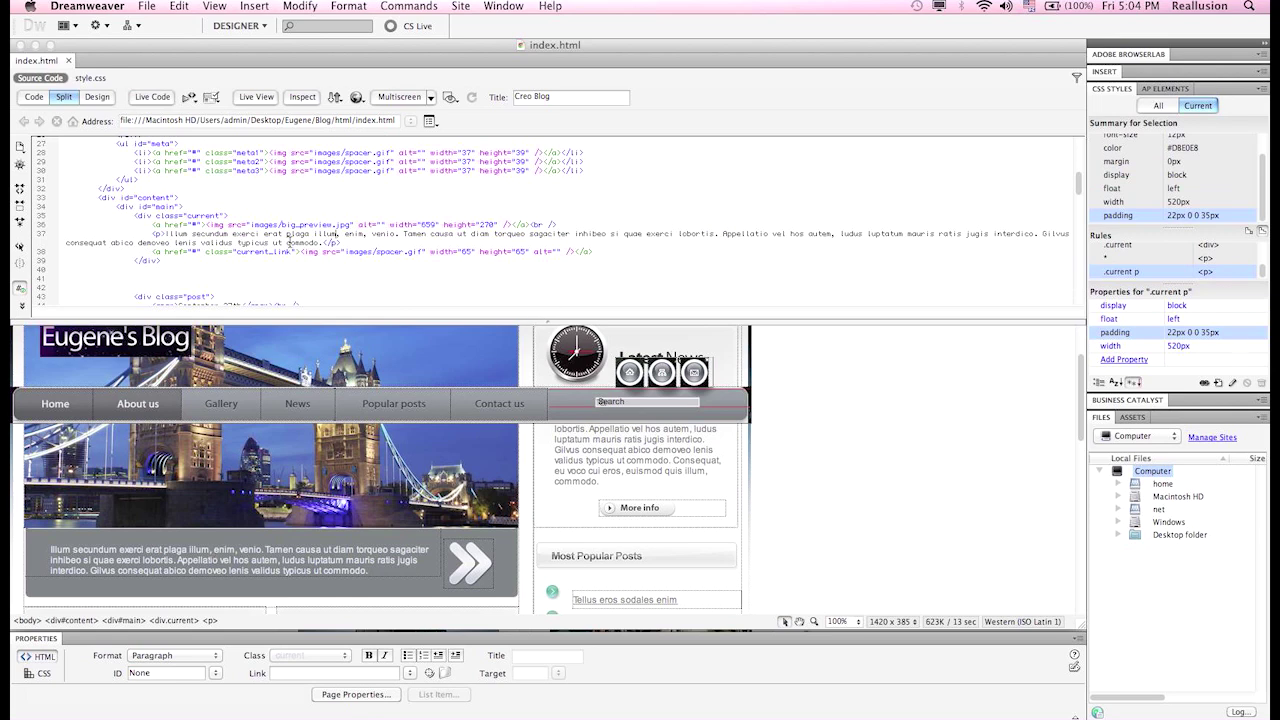
drag(238, 228, 625, 254)
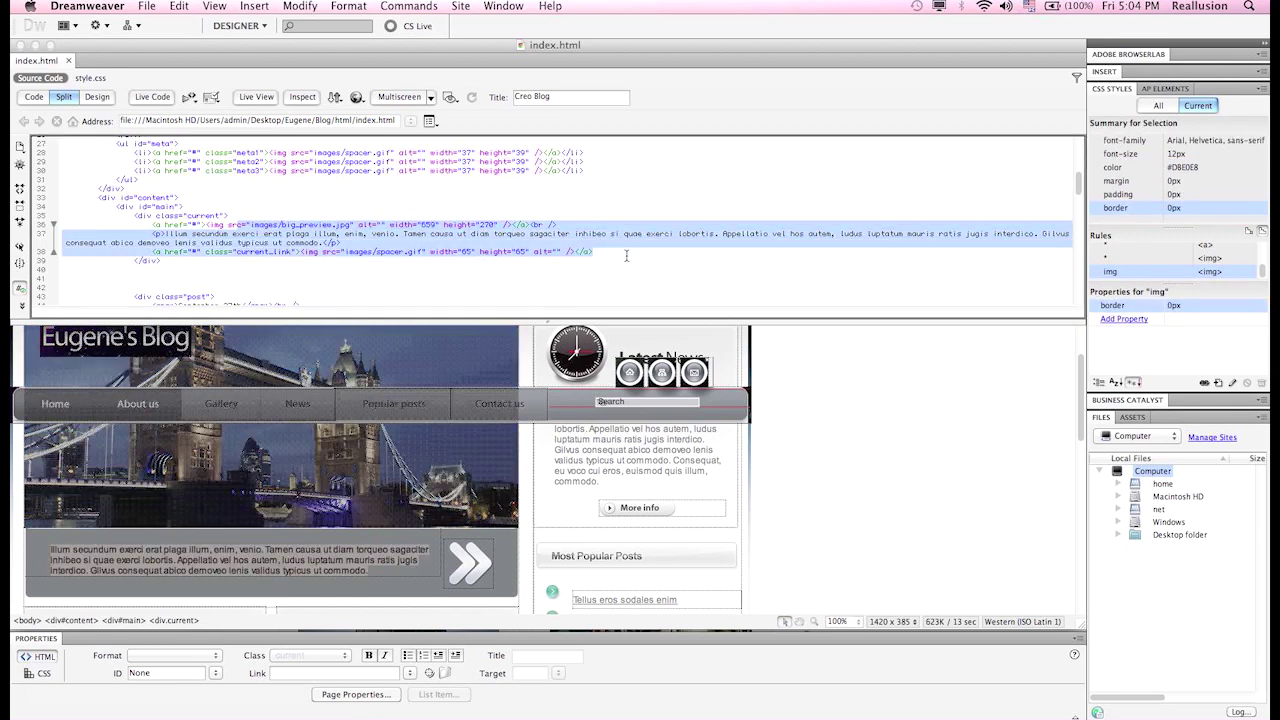
click(152, 276)
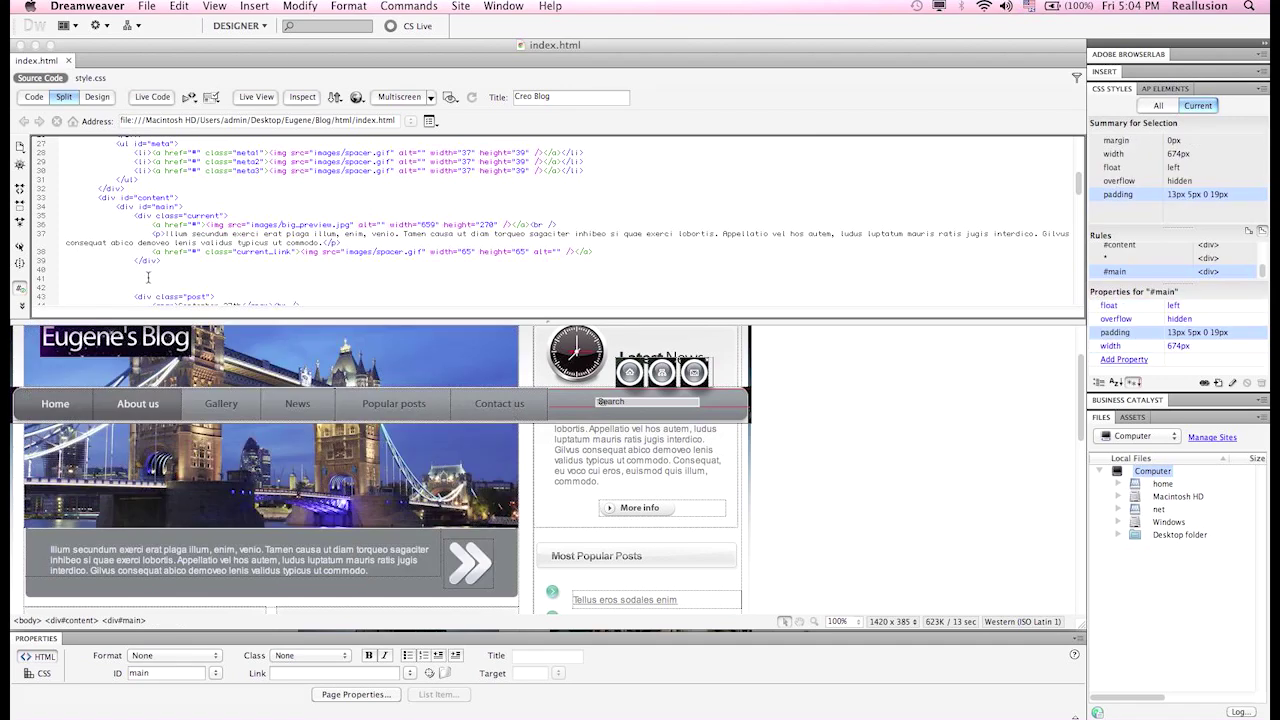
right_click(148, 277)
click(170, 284)
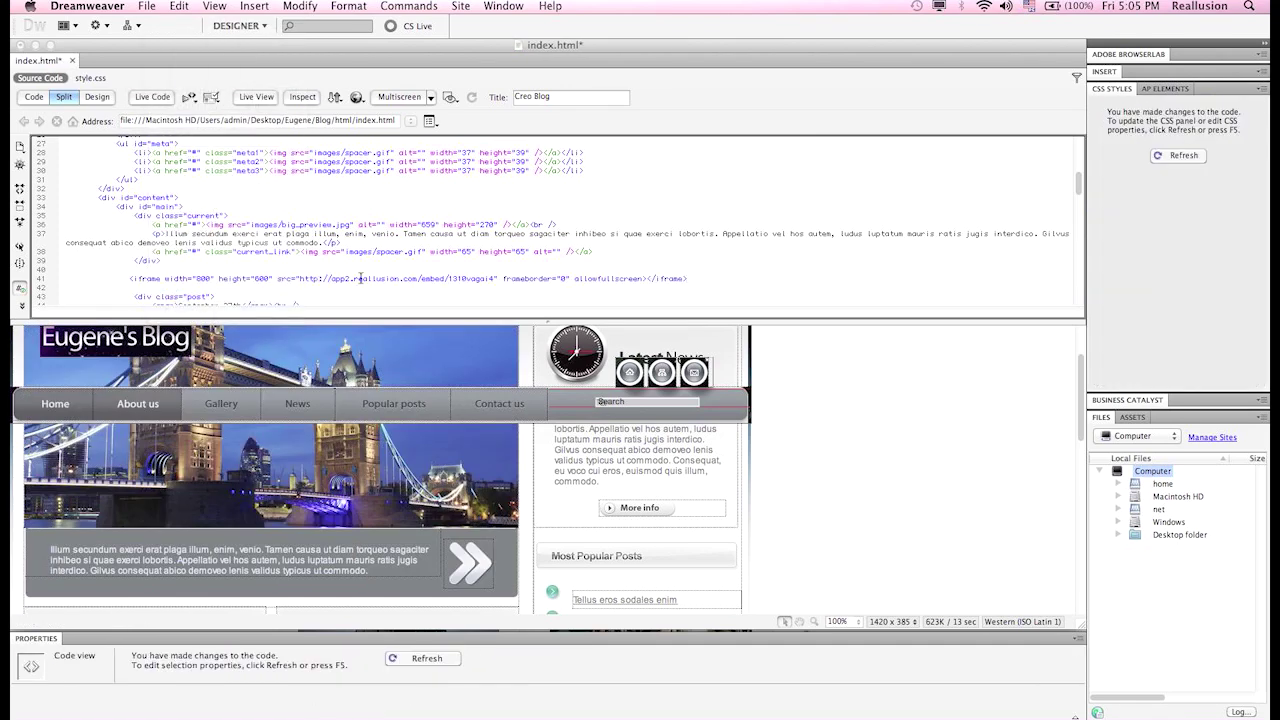
key(super+s)
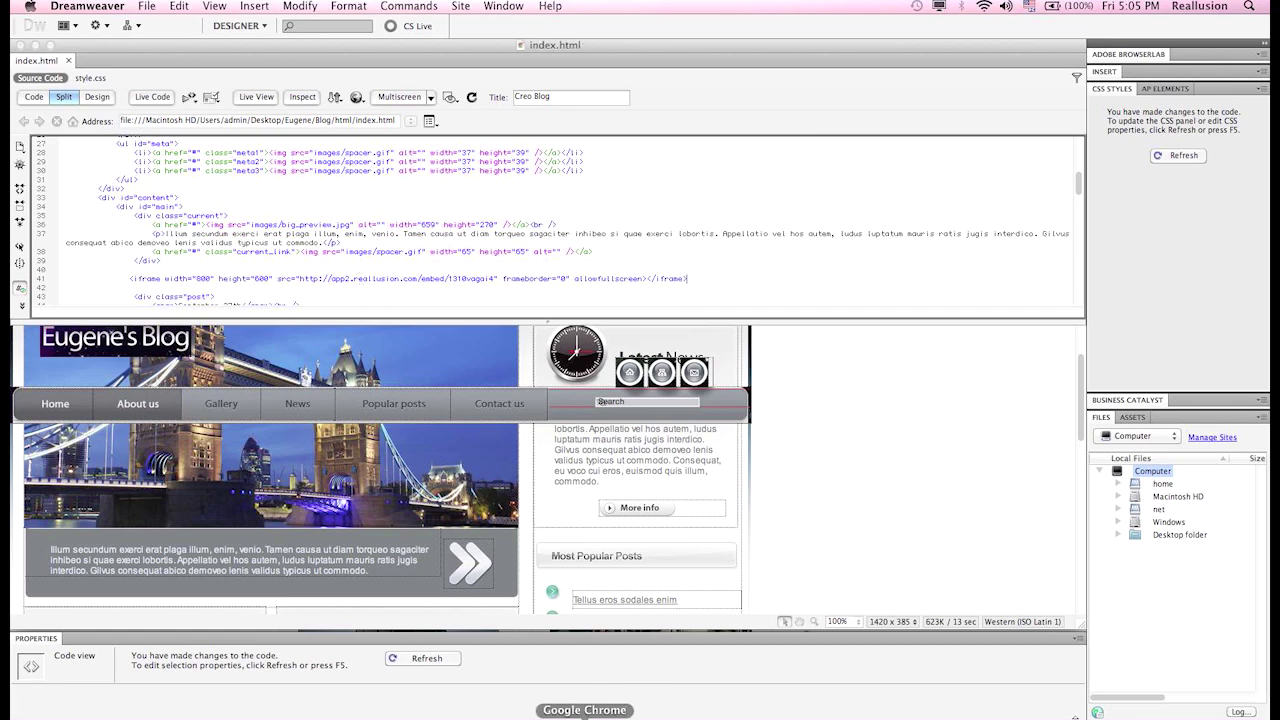
- Switch to Chrome, reload the local Creo Blog page and view the embedded talking message
click(600, 712)
click(66, 54)
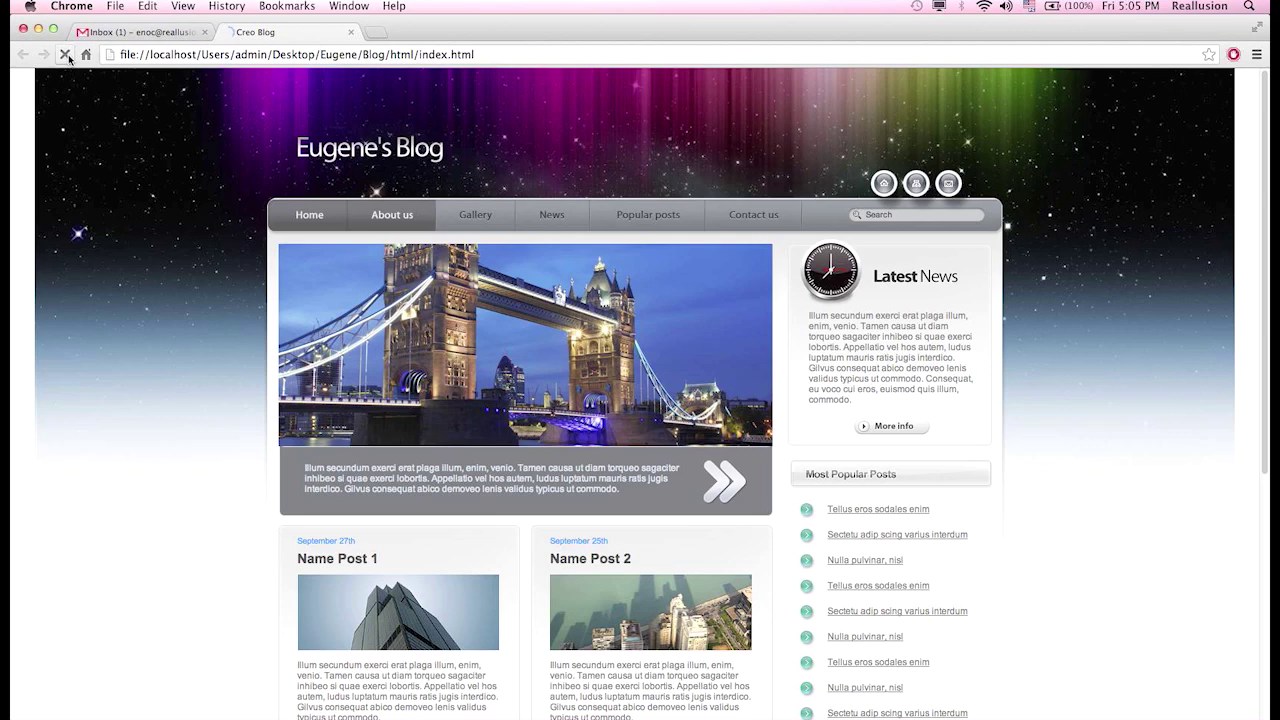
scroll(237, 357, down, 5)
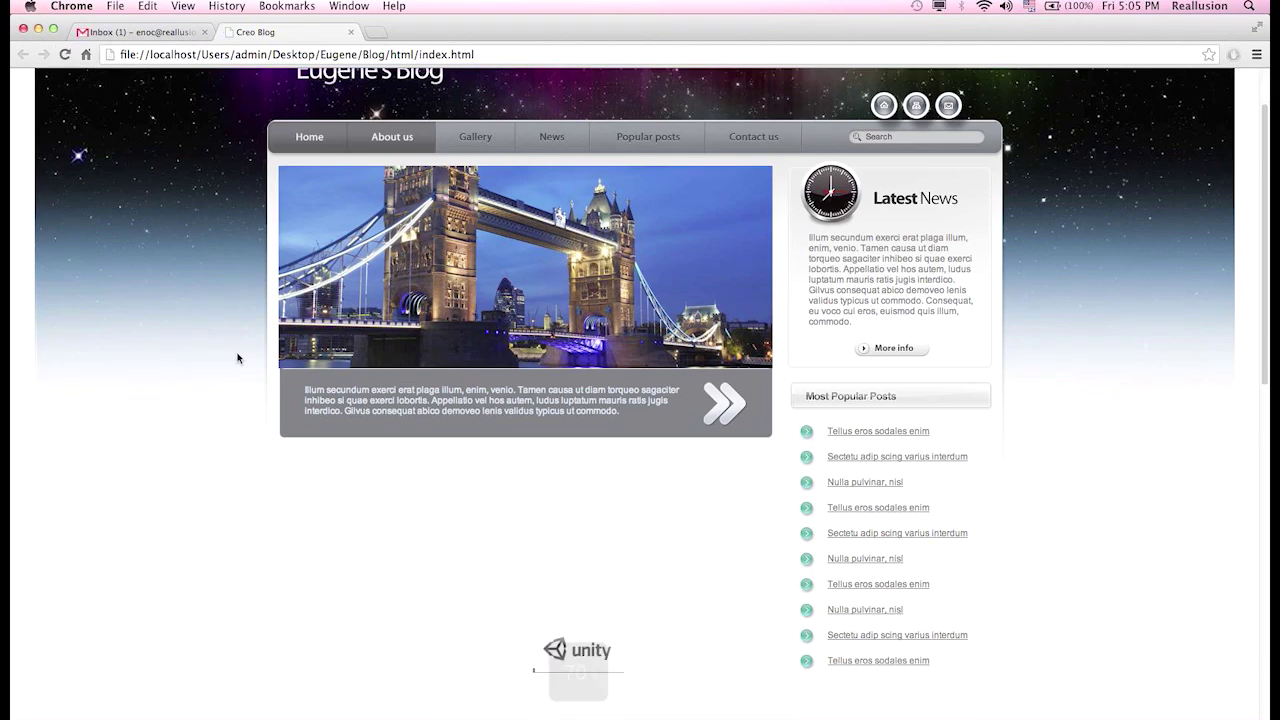
scroll(237, 357, down, 2)
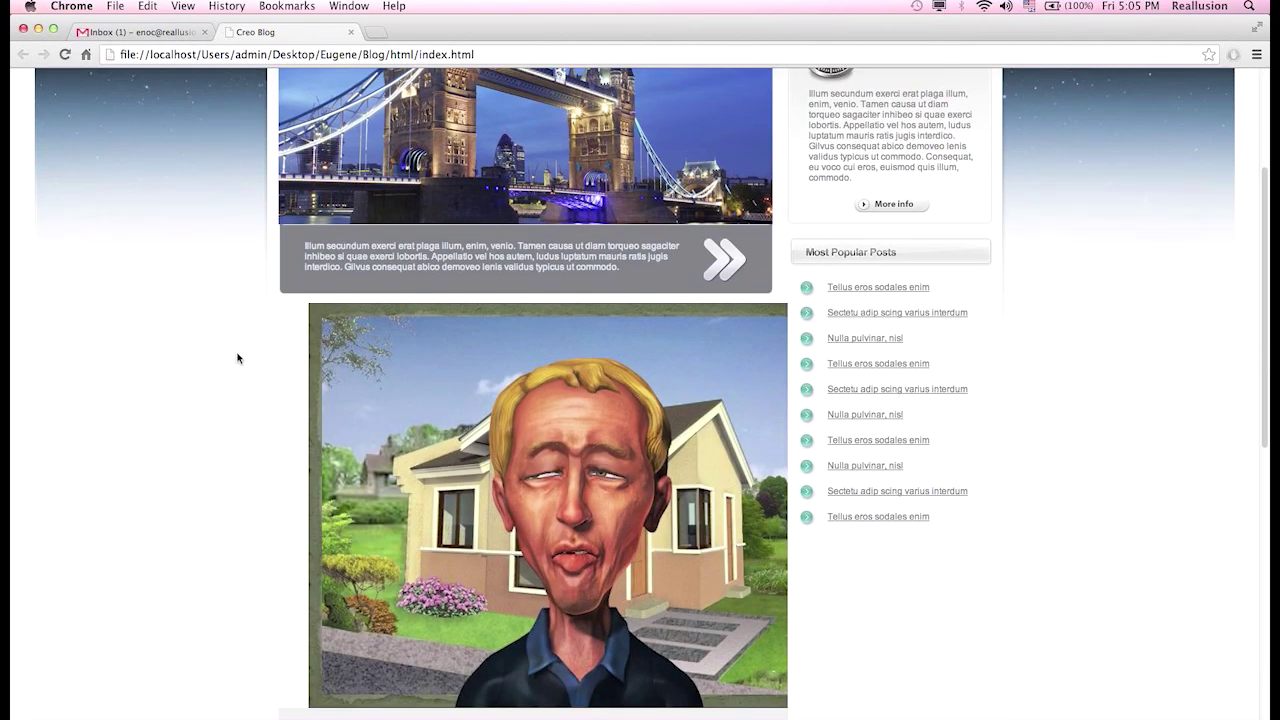
scroll(337, 400, down, 1)
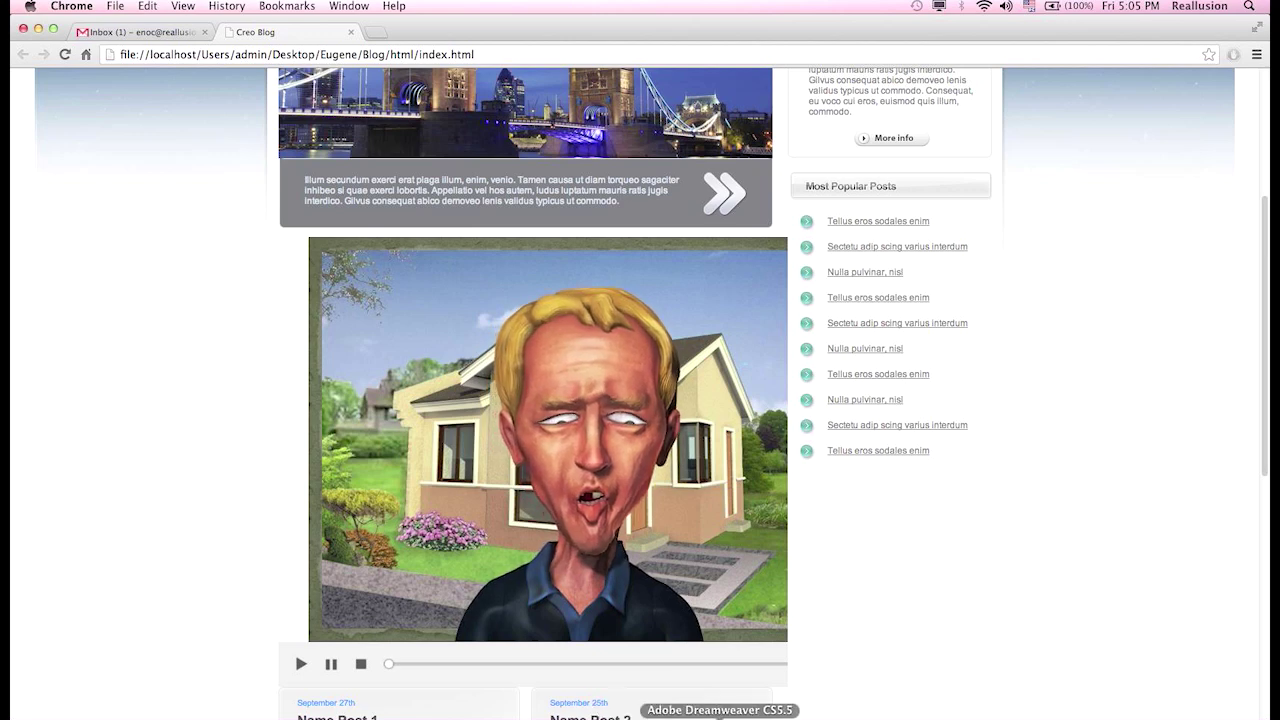
- Return to Dreamweaver, set the iframe width to 659 to match the preview image, and save index.html
click(700, 716)
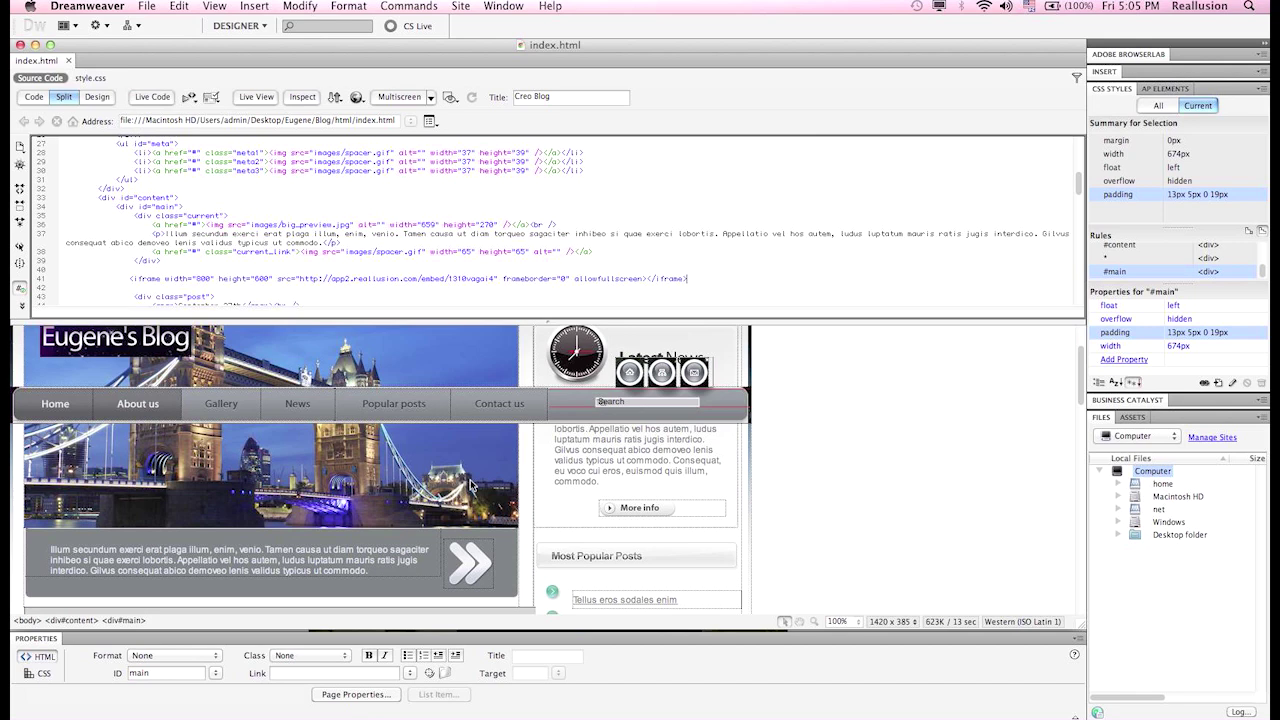
click(431, 224)
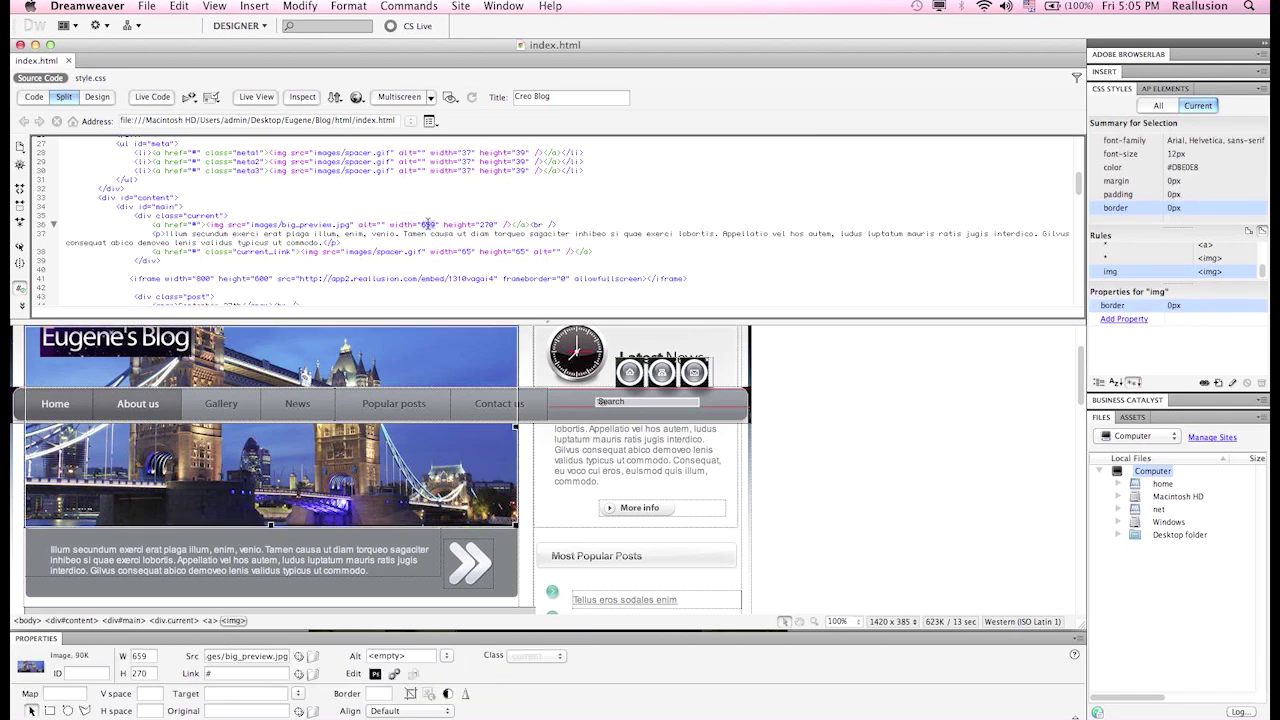
double_click(201, 280)
click(203, 280)
double_click(201, 280)
text(659)
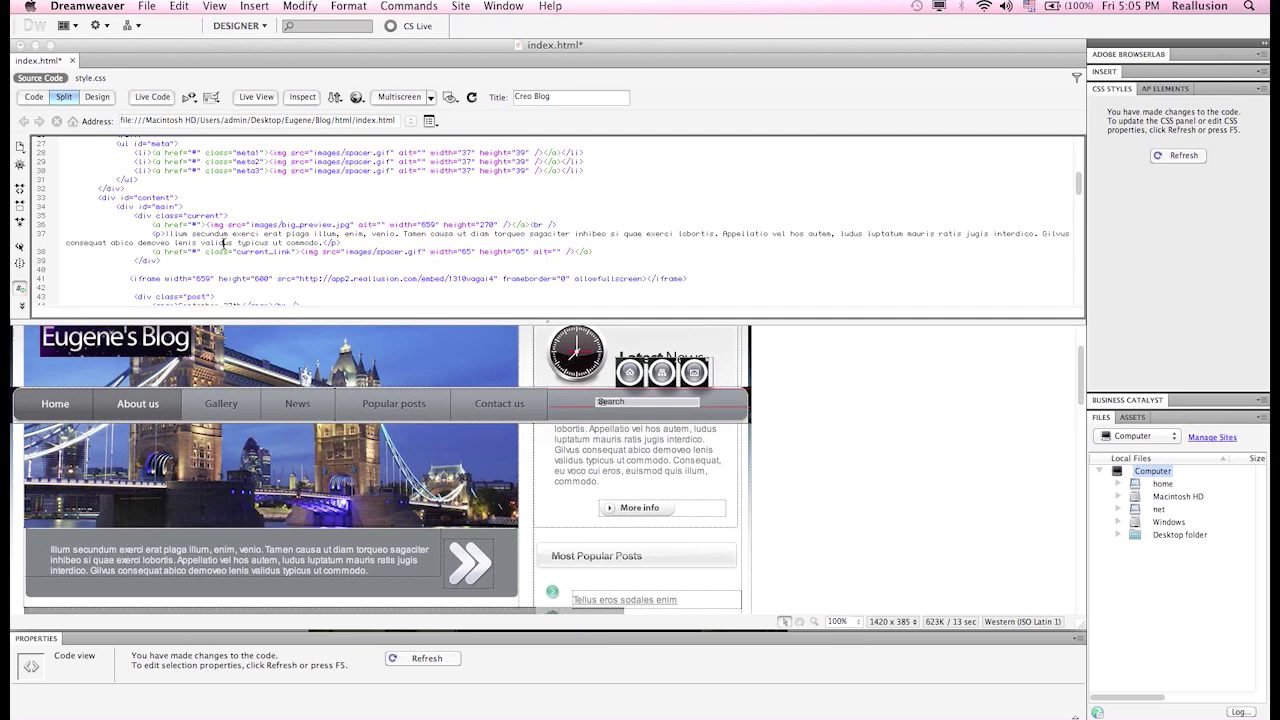
key(super+s)
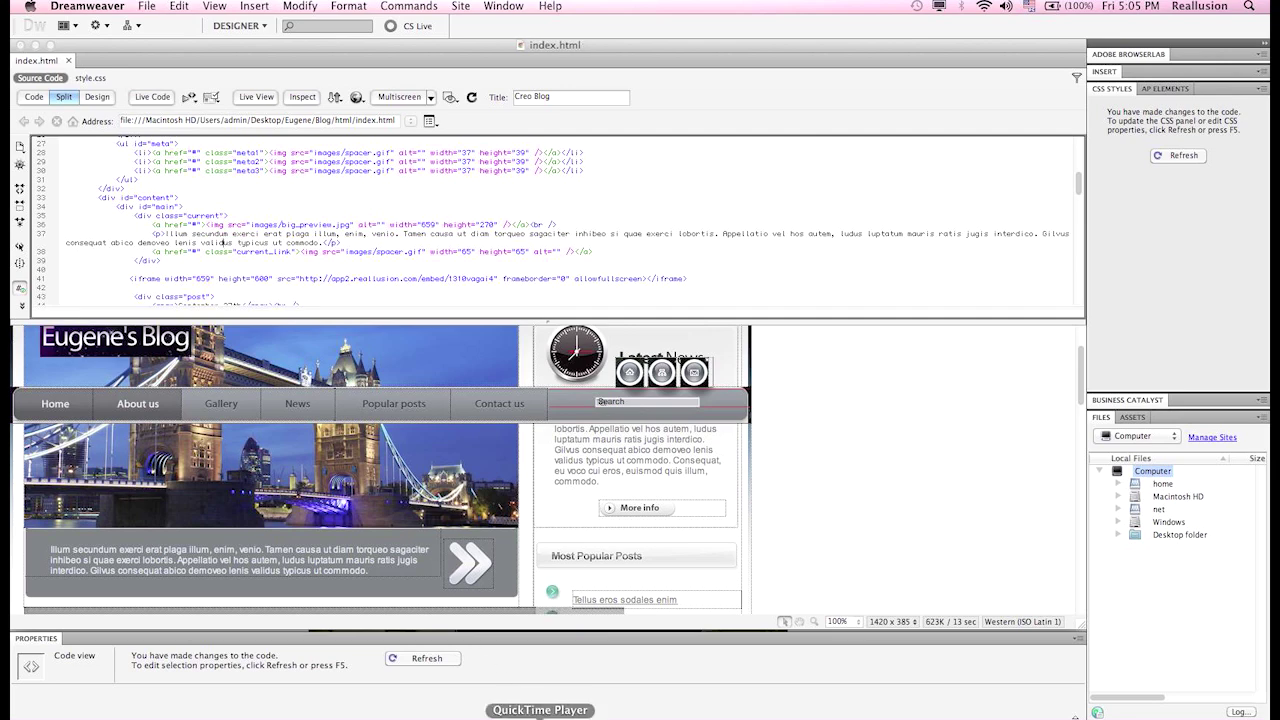
- Switch to Chrome, reload the blog page and examine how the resized talking message fits the page layout
click(556, 702)
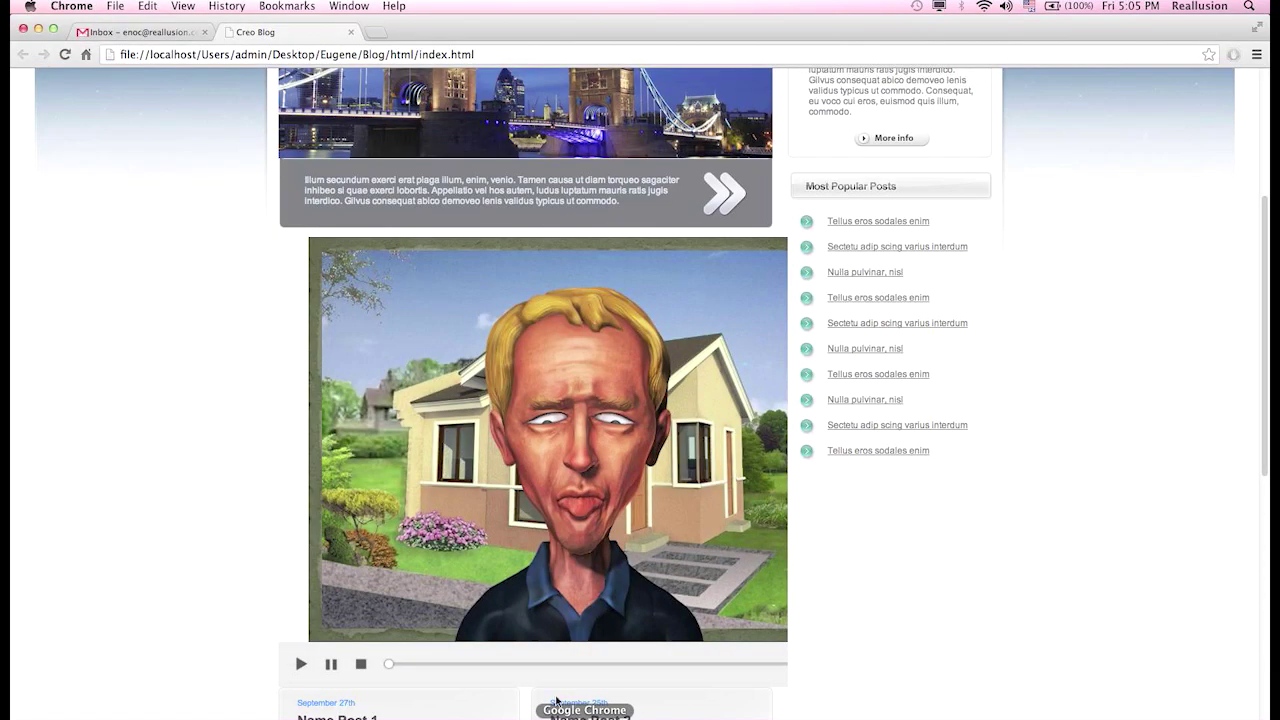
click(65, 54)
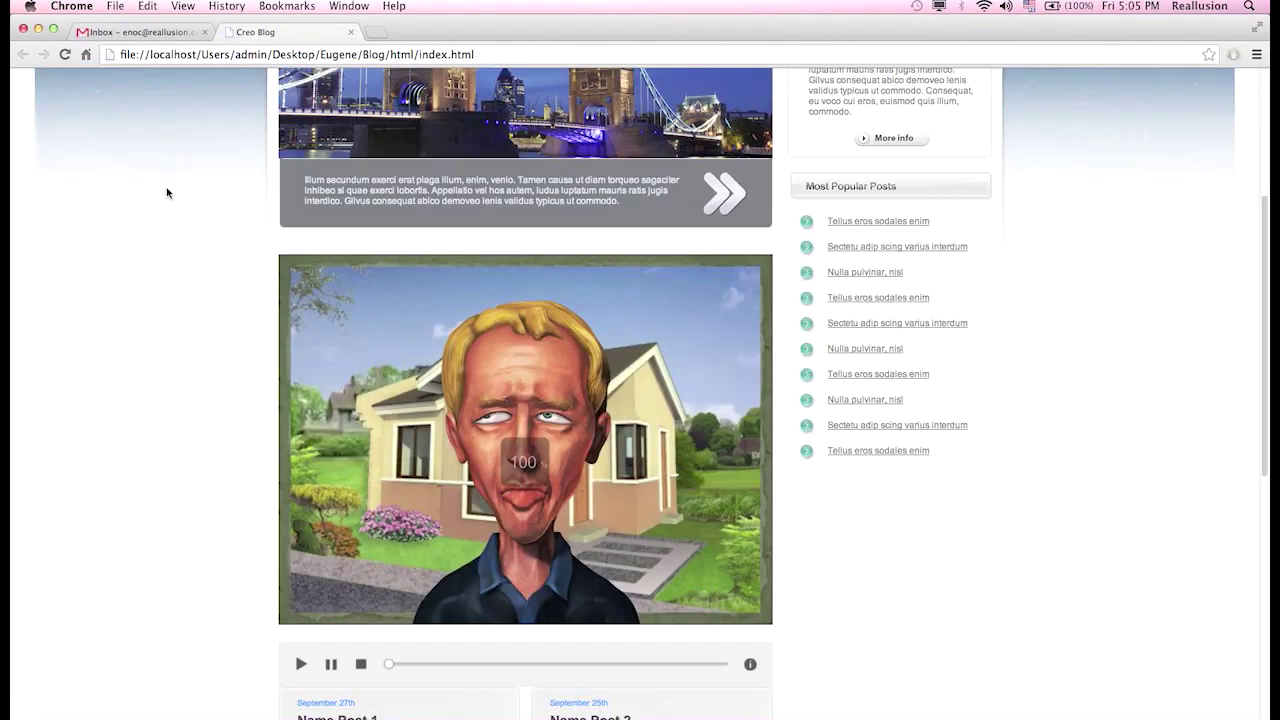
scroll(166, 187, up, 4)
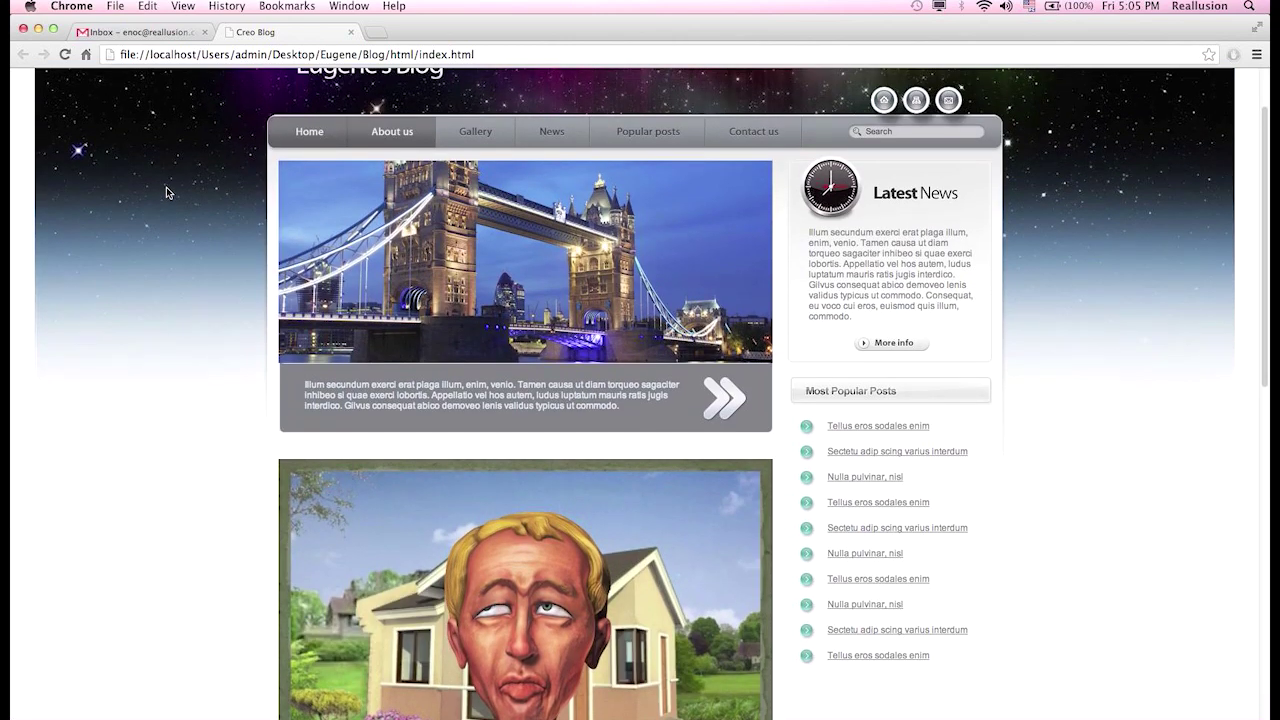
scroll(166, 187, down, 3)
scroll(167, 193, down, 2)
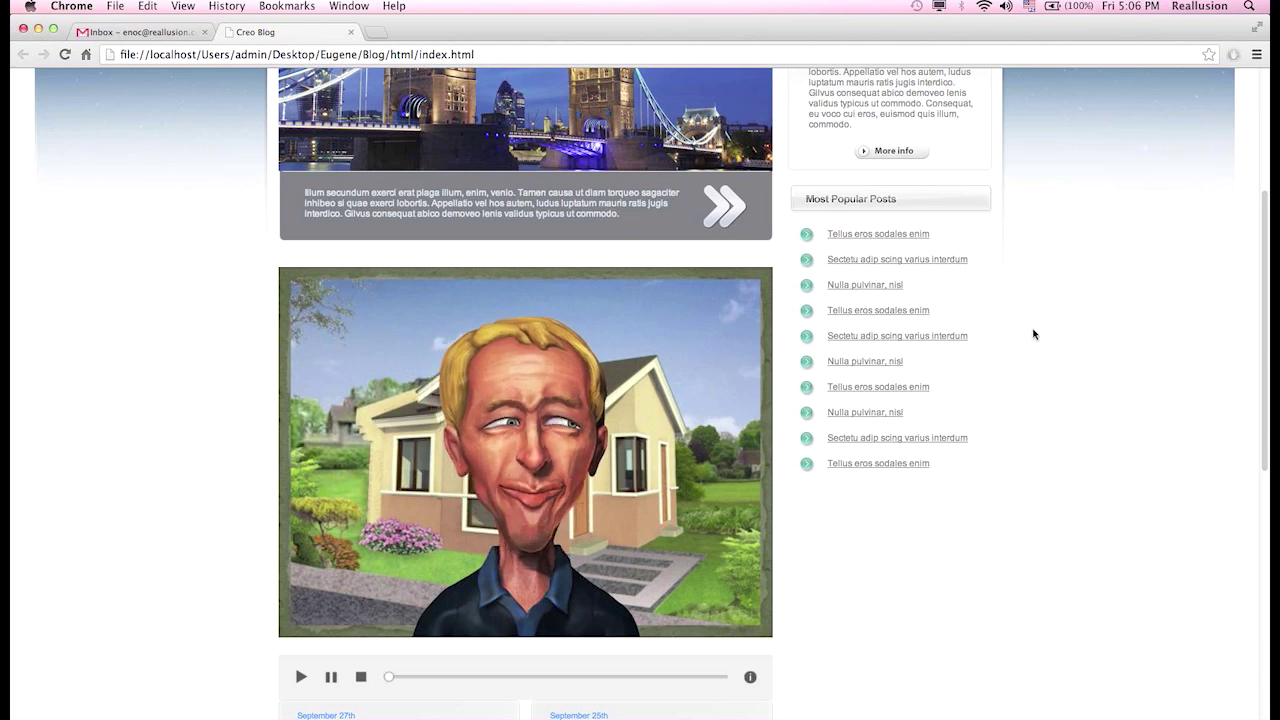
scroll(1034, 334, up, 3)
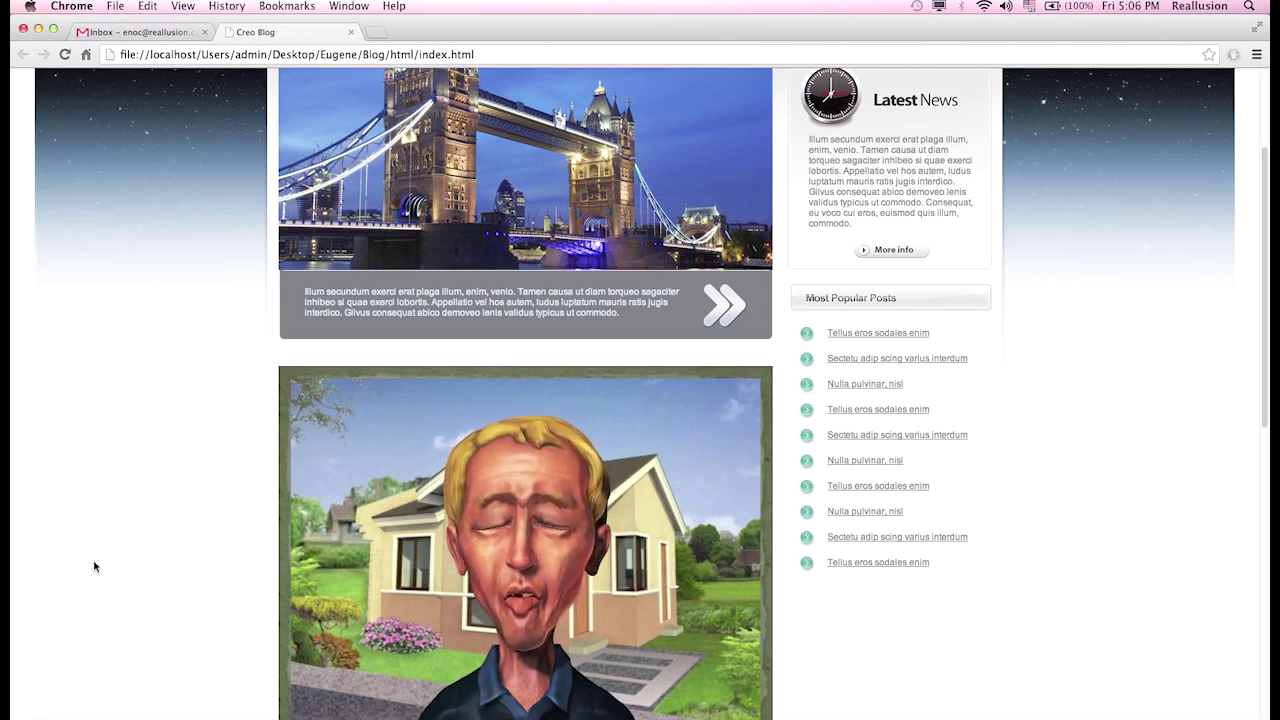
scroll(760, 390, down, 2)
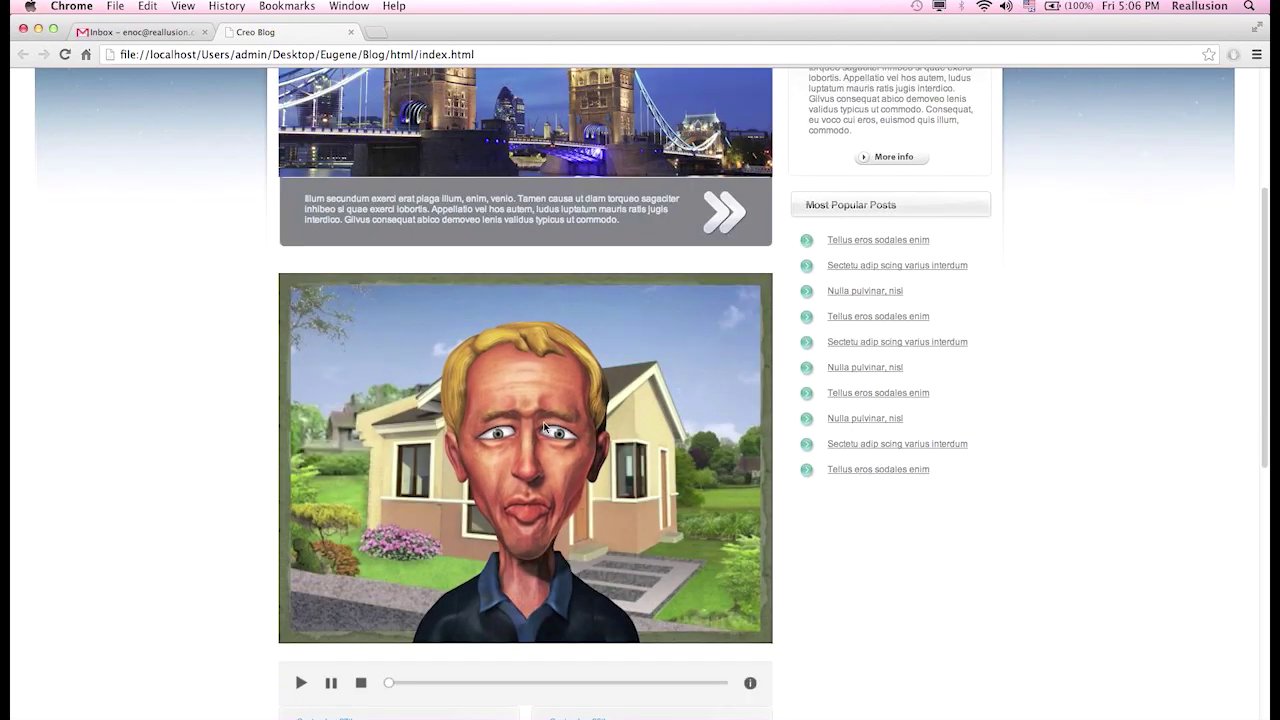
scroll(957, 580, down, 5)
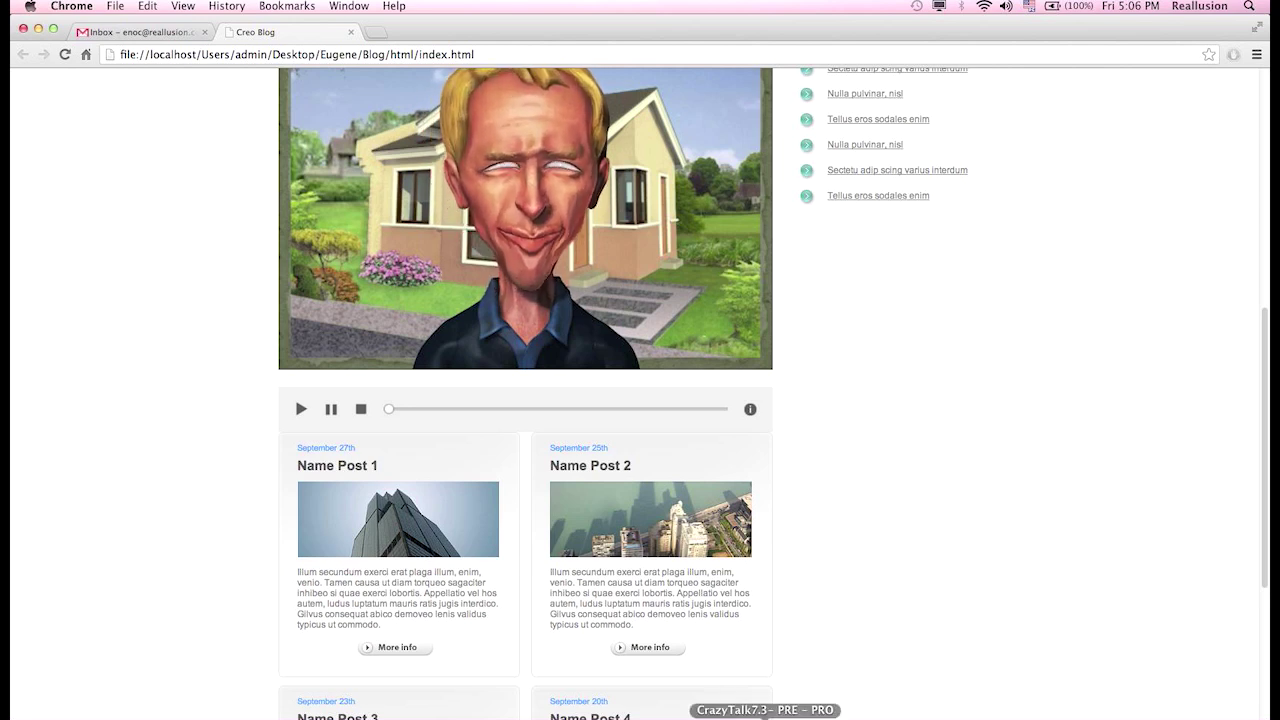
scroll(654, 449, up, 5)
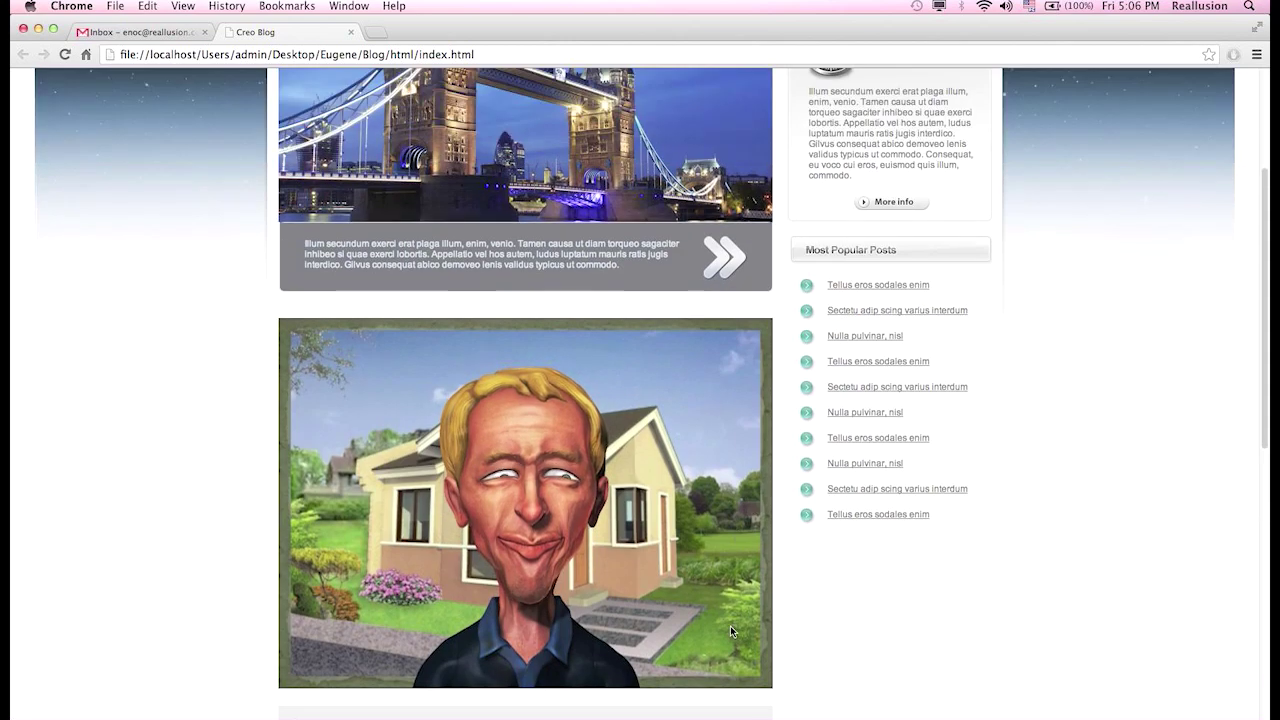
- Return to CrazyTalk, show the sharing message for iDevices and copy its entire text
click(763, 712)
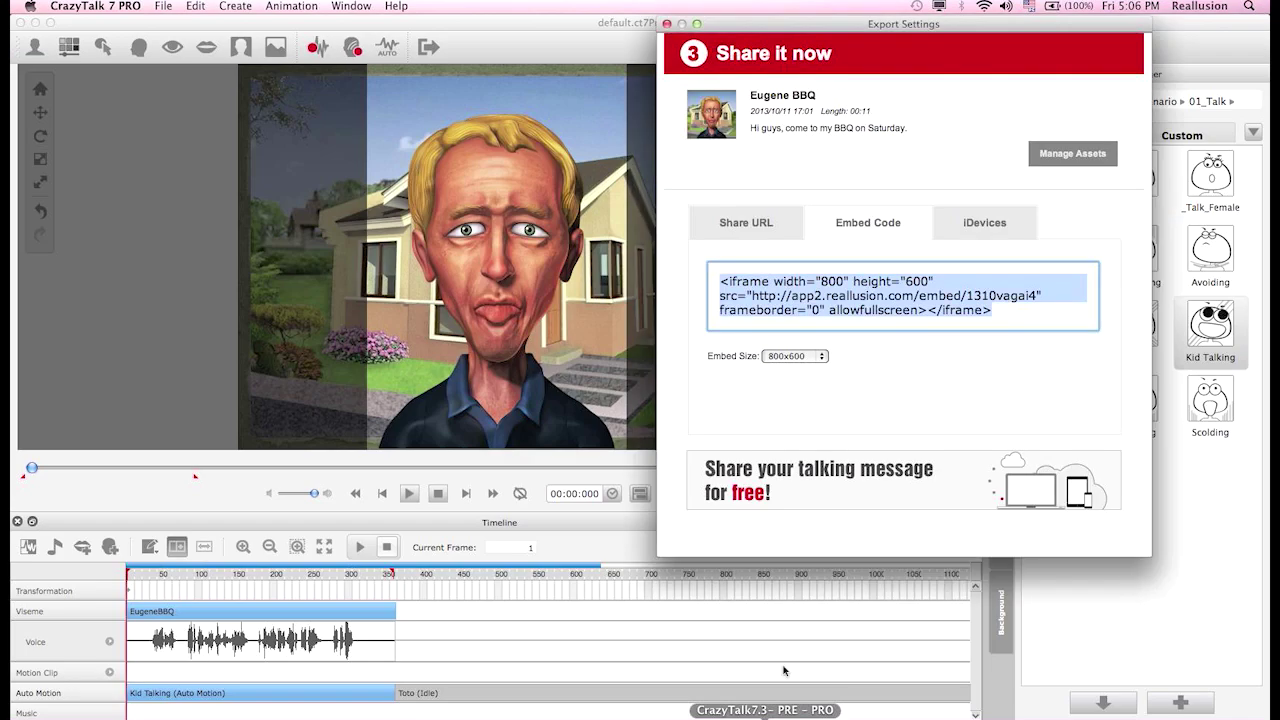
click(986, 224)
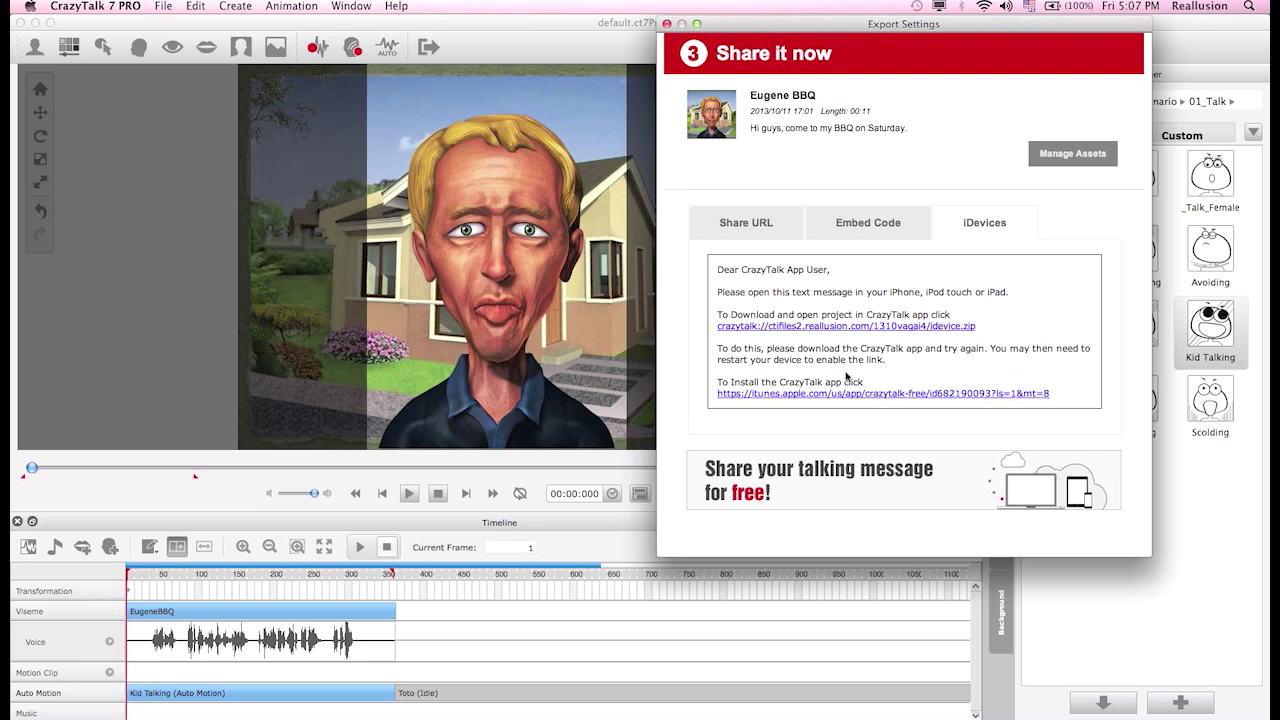
key(super+a)
right_click(885, 295)
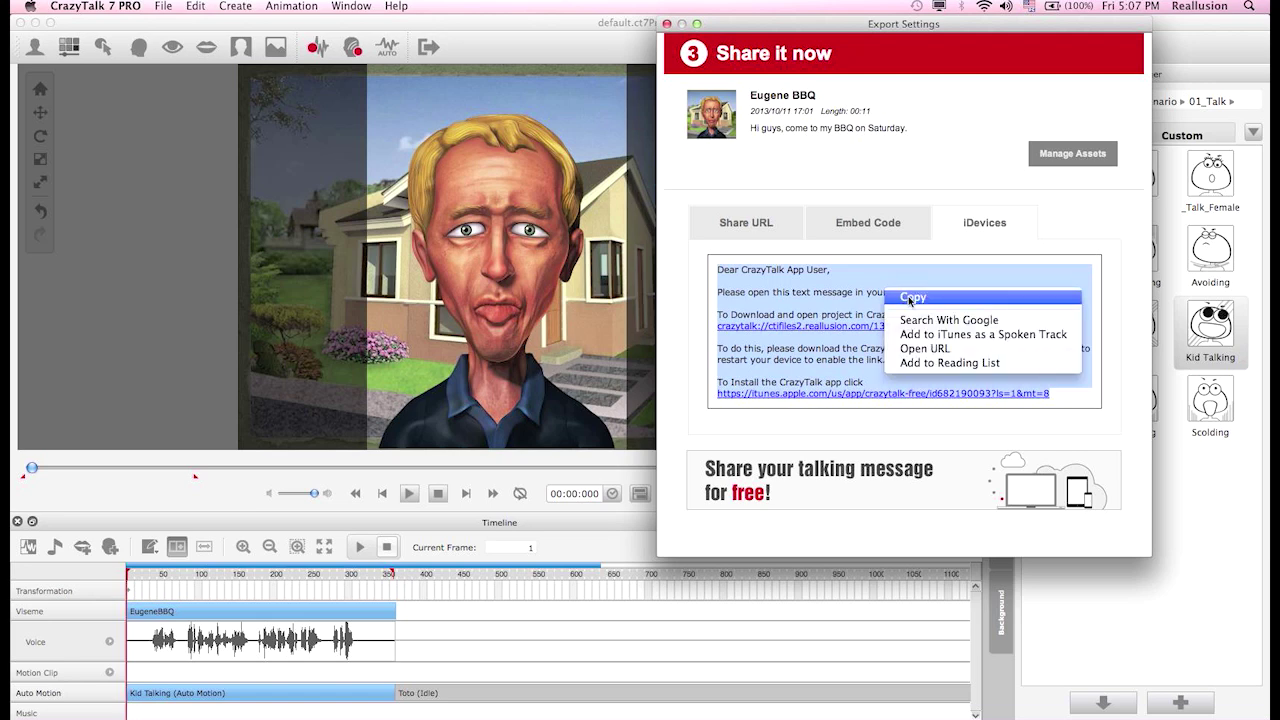
click(912, 297)
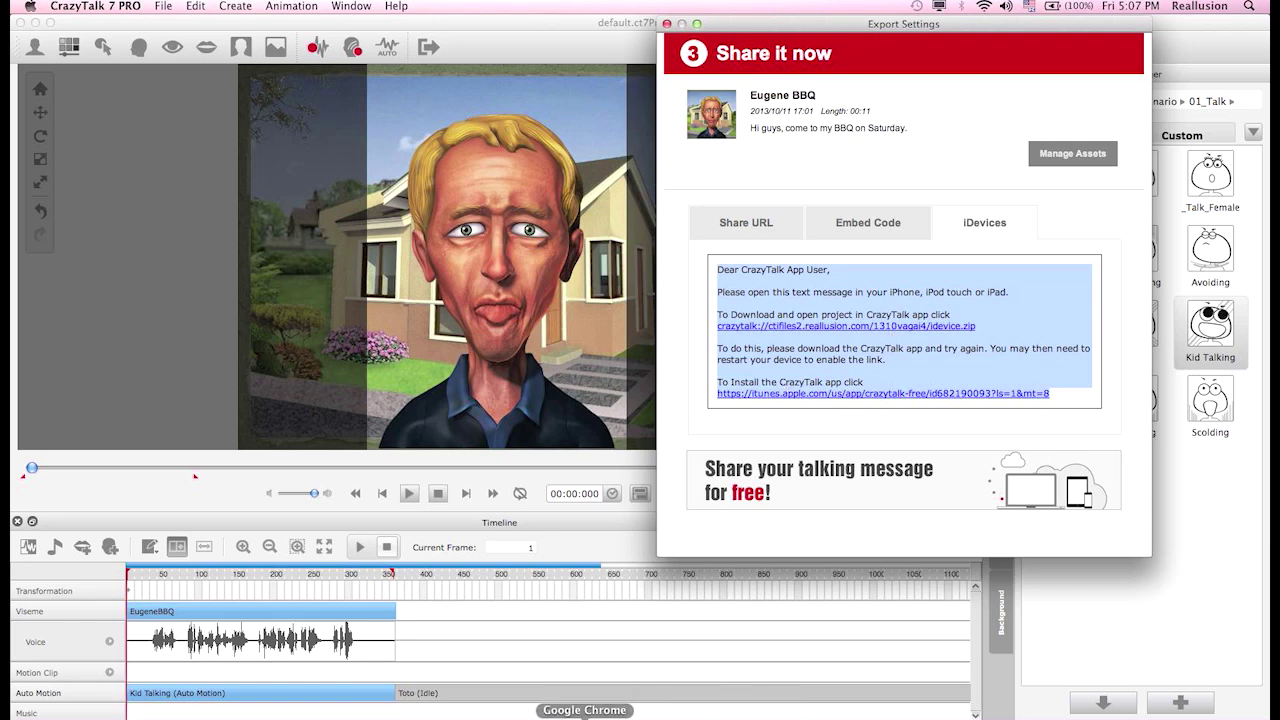
- Switch to the Gmail draft in Chrome and paste the copied iDevices message into the email body
click(585, 716)
click(172, 33)
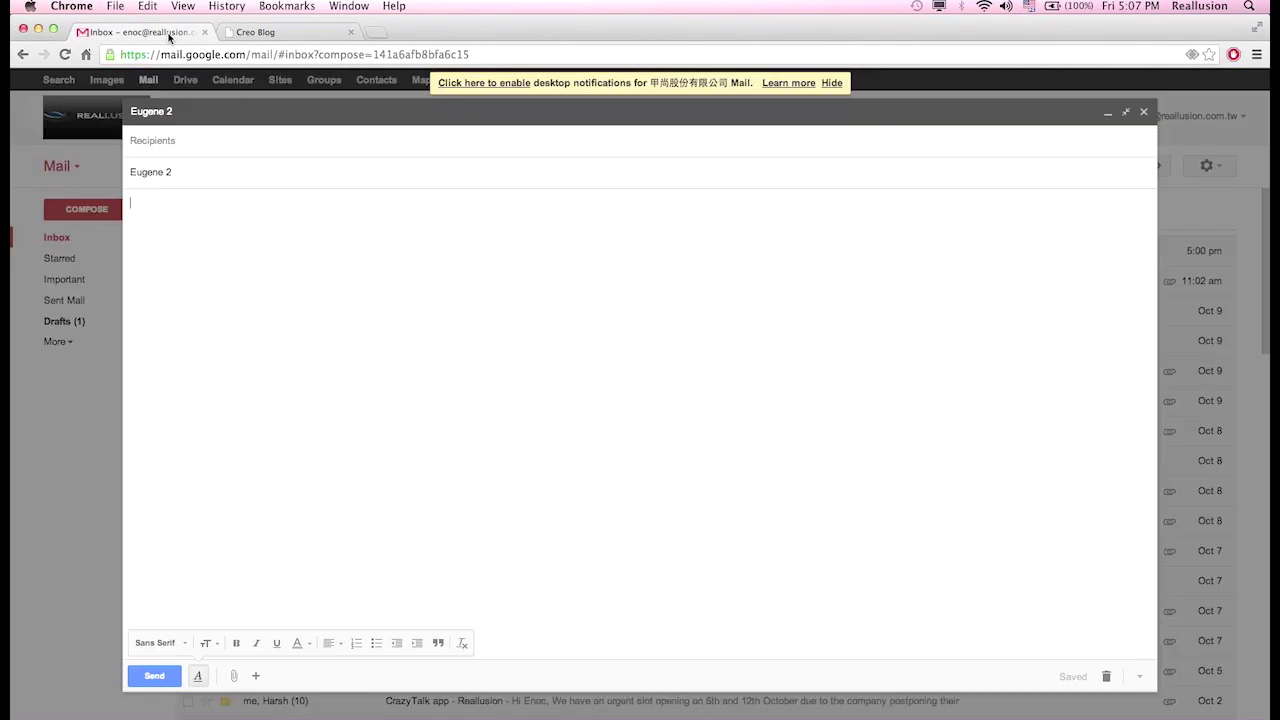
right_click(191, 218)
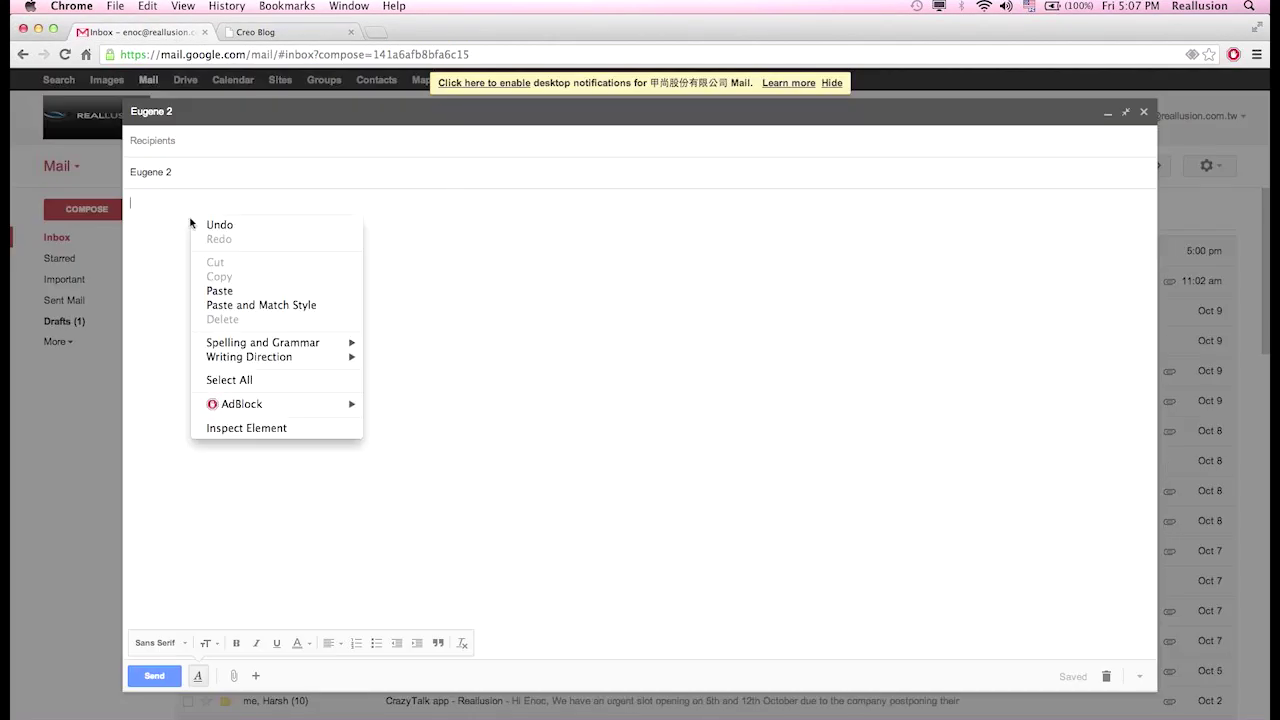
click(219, 290)
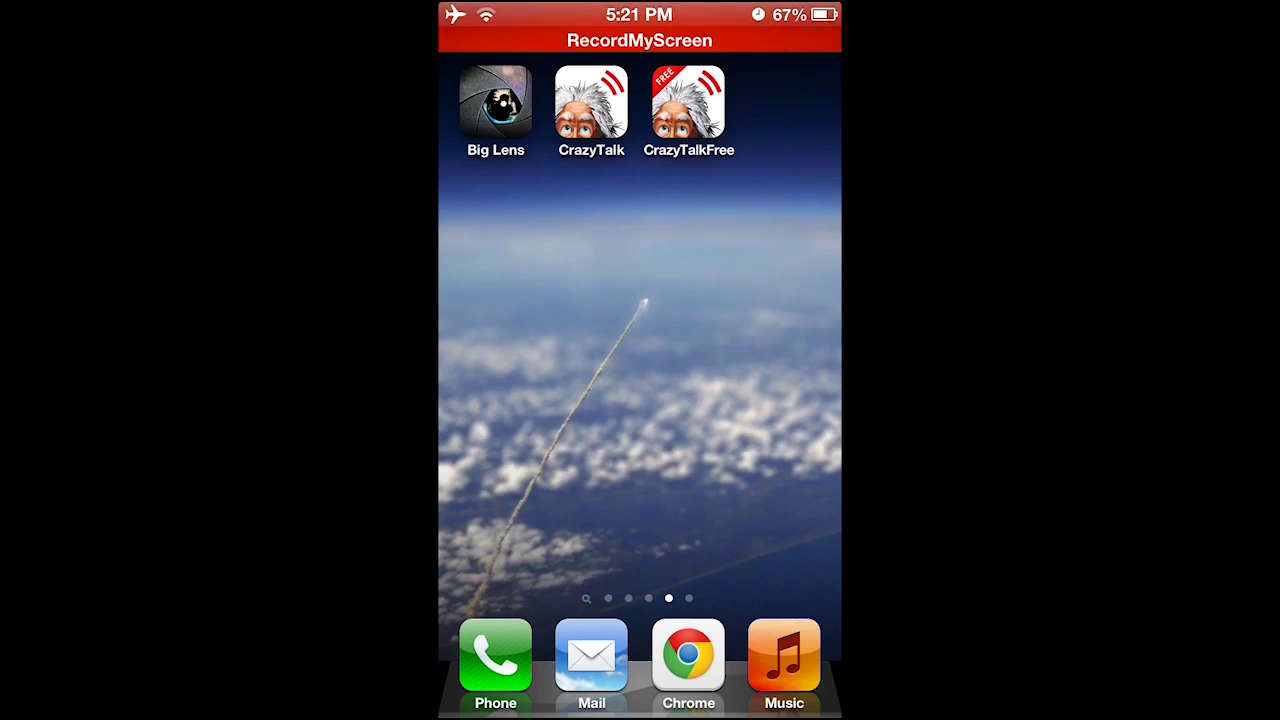
- On the iPhone, open the received email in Mail, follow its crazytalk:// project link and access the downloaded project in the CrazyTalk app
click(591, 655)
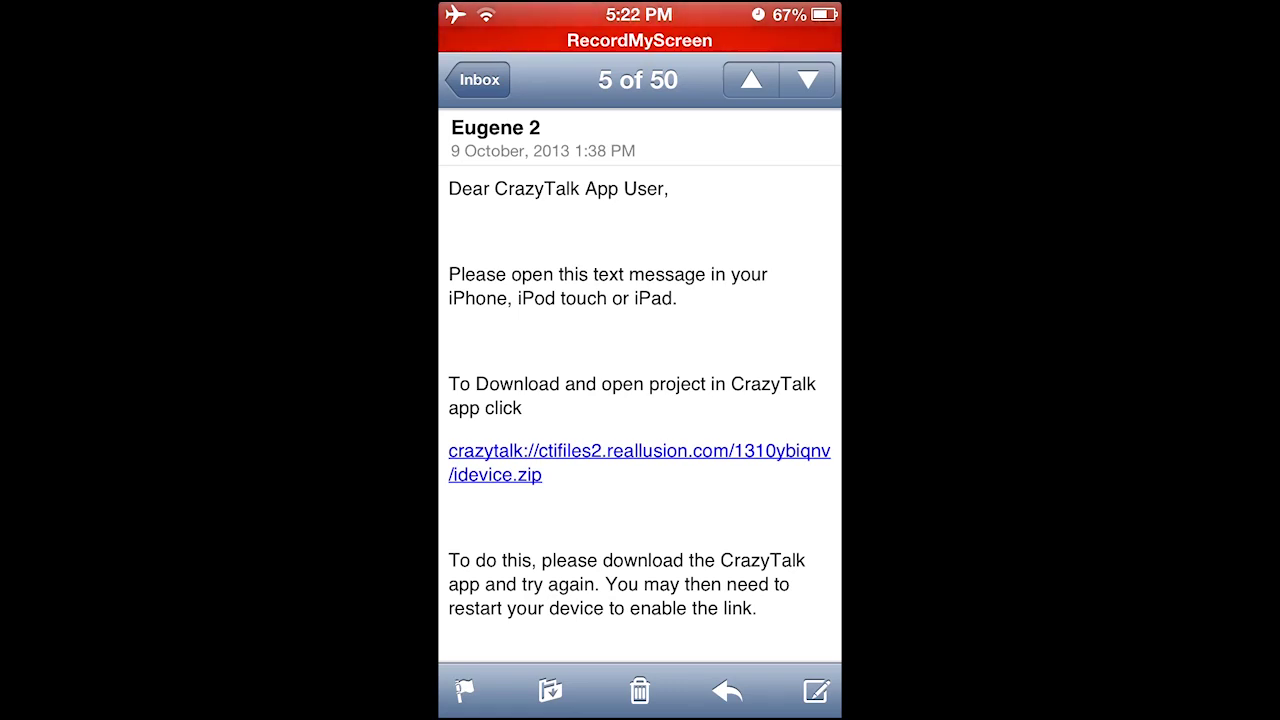
click(640, 452)
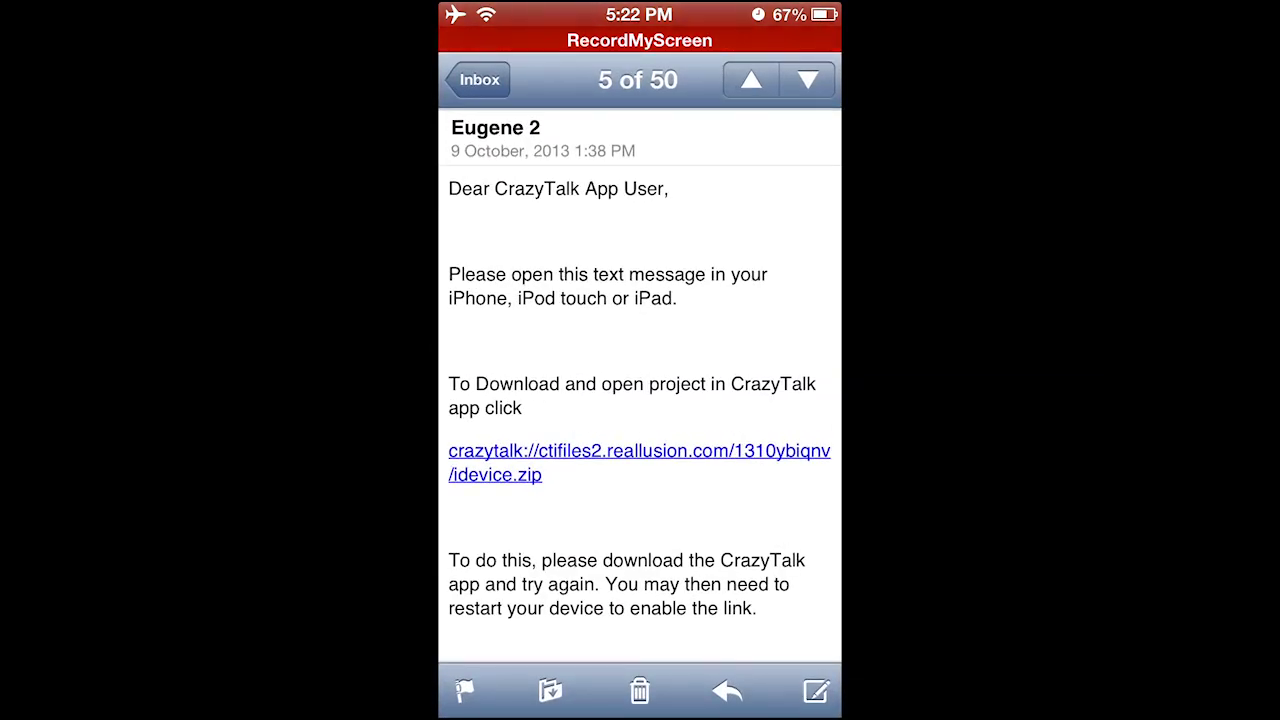
click(600, 451)
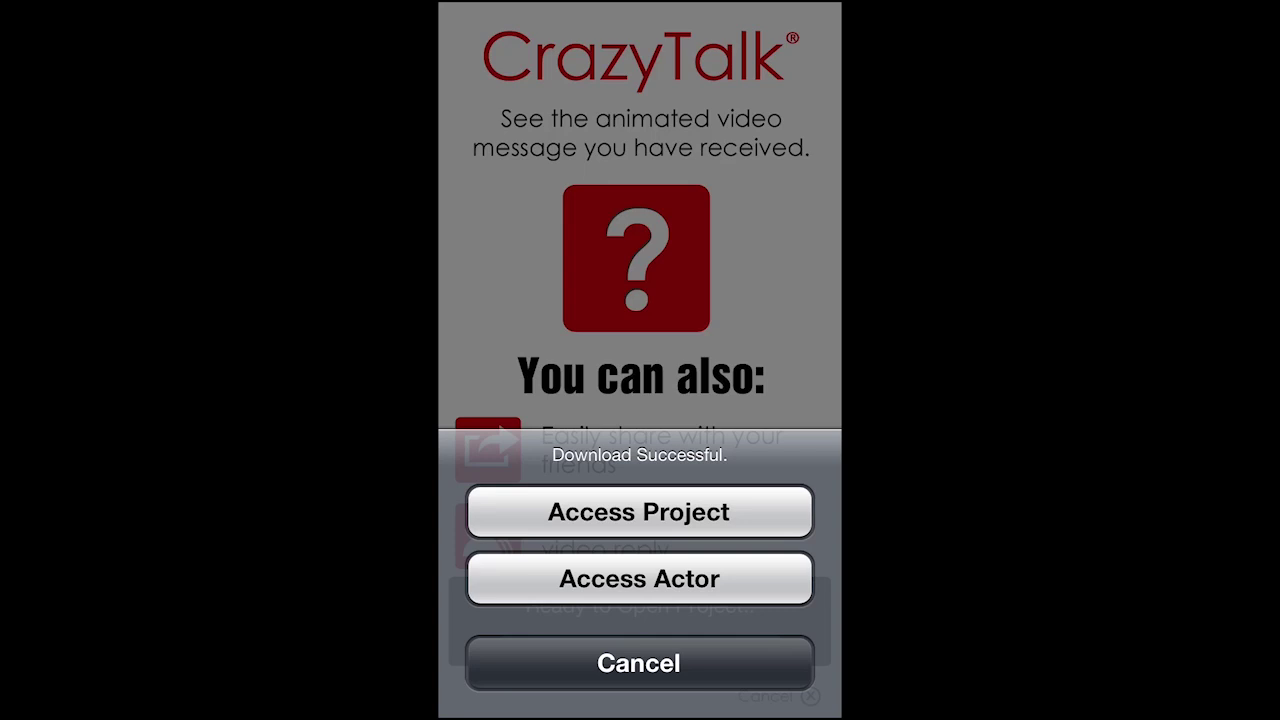
click(639, 511)
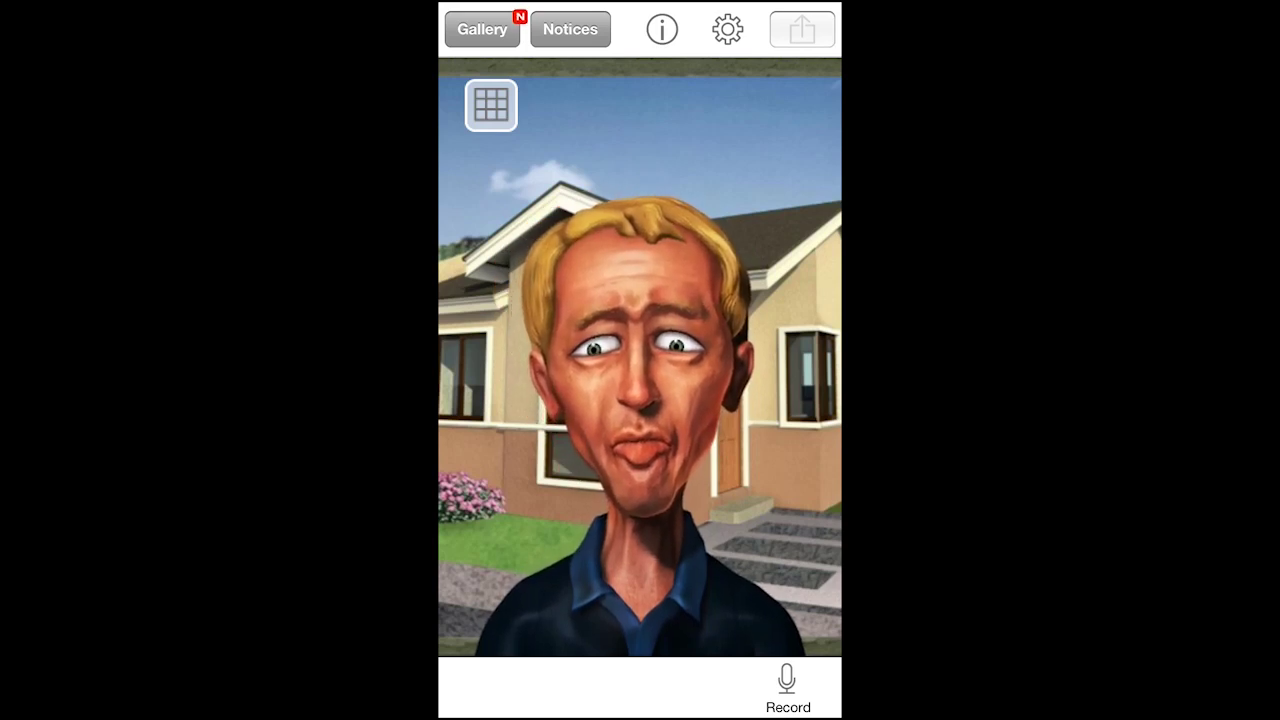
- Record a new voice message for the actor in the iPhone app and accept the recording
click(787, 682)
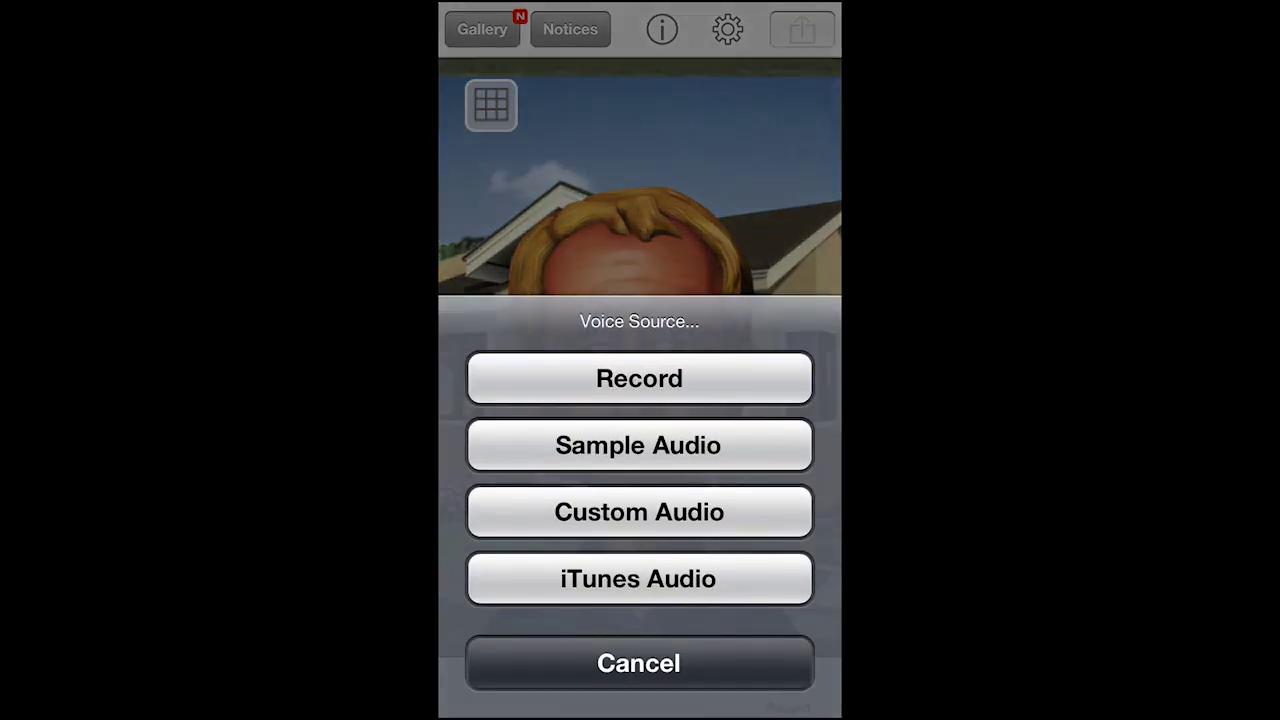
click(639, 378)
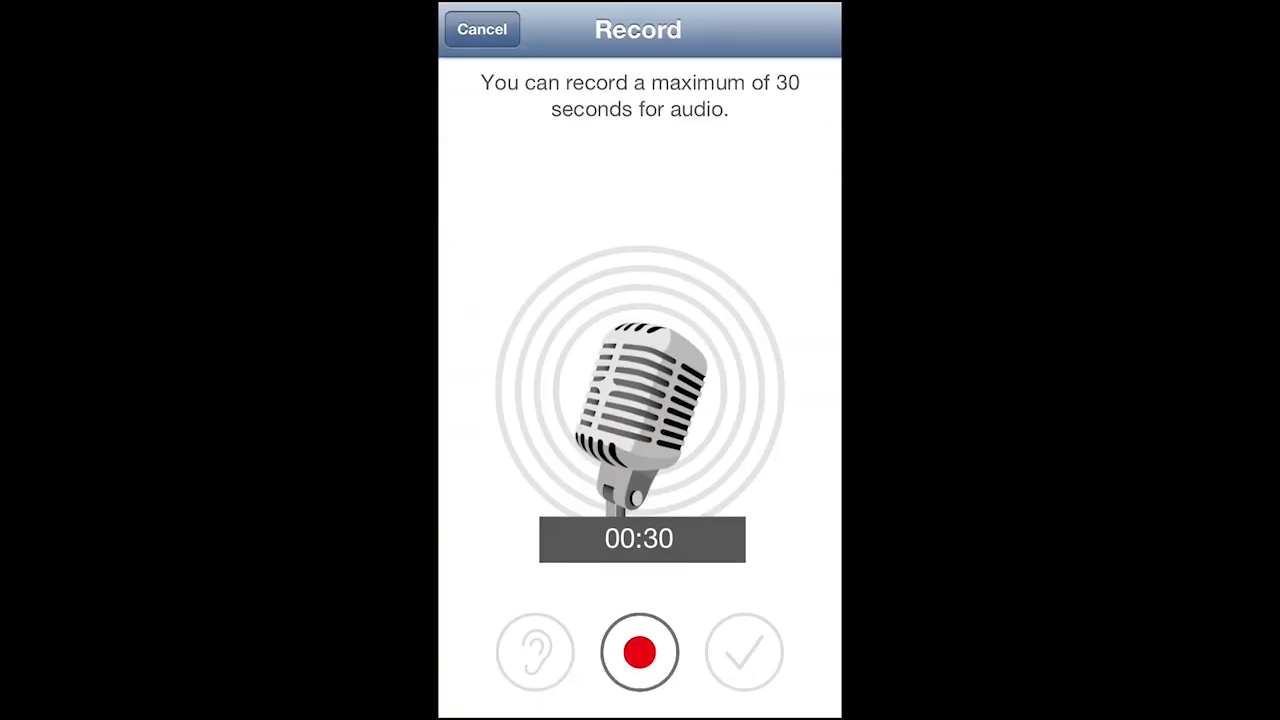
click(639, 652)
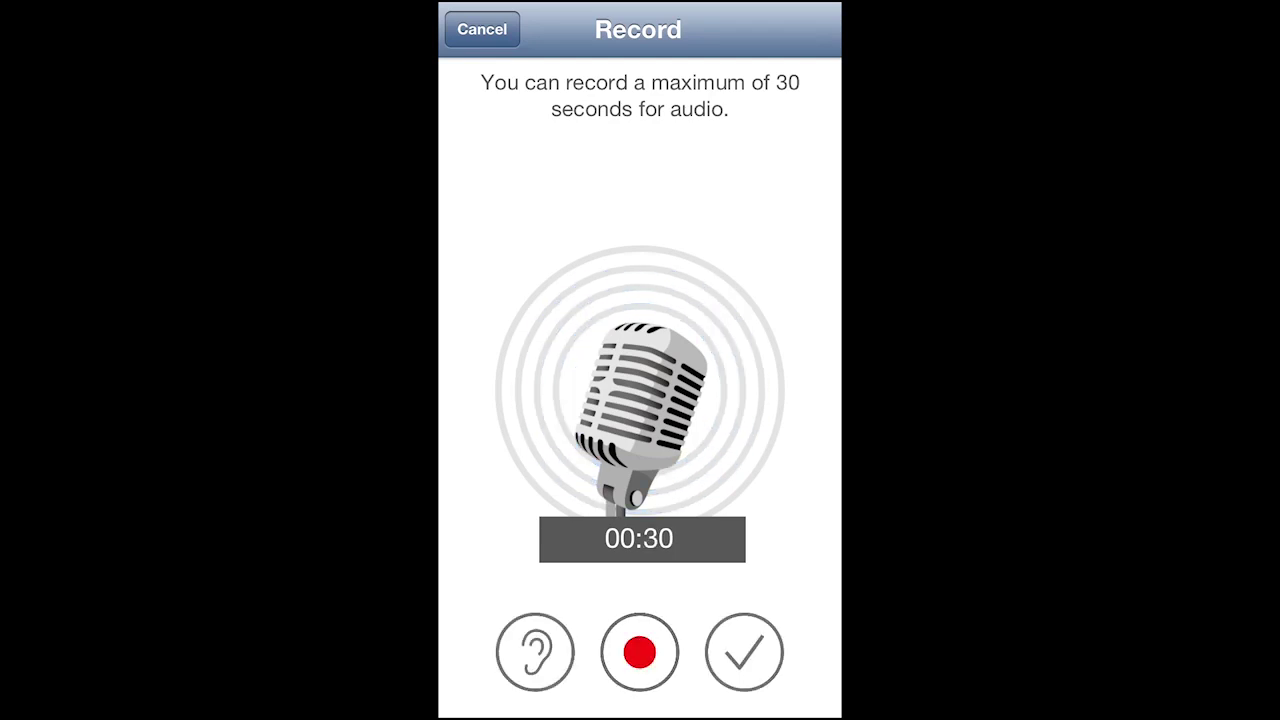
click(744, 651)
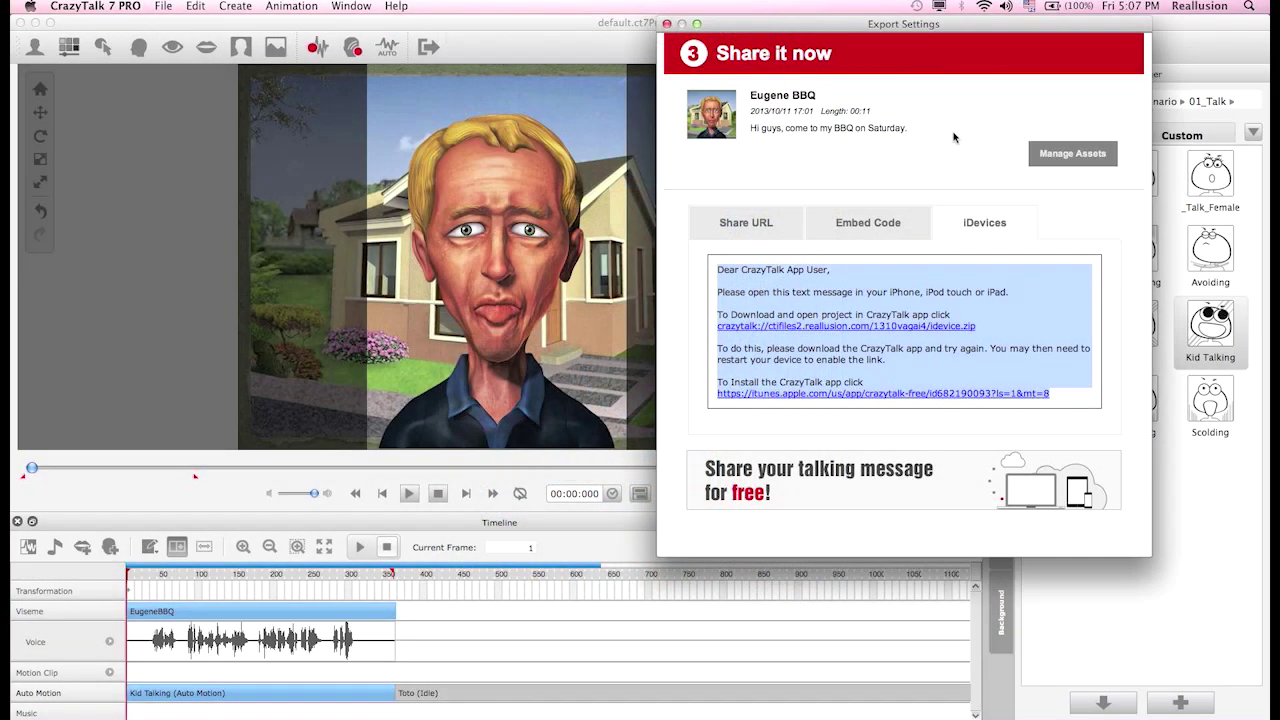
- Return to CrazyTalk 7 PRO on the Mac and close the sharing page of the uploaded project
click(945, 115)
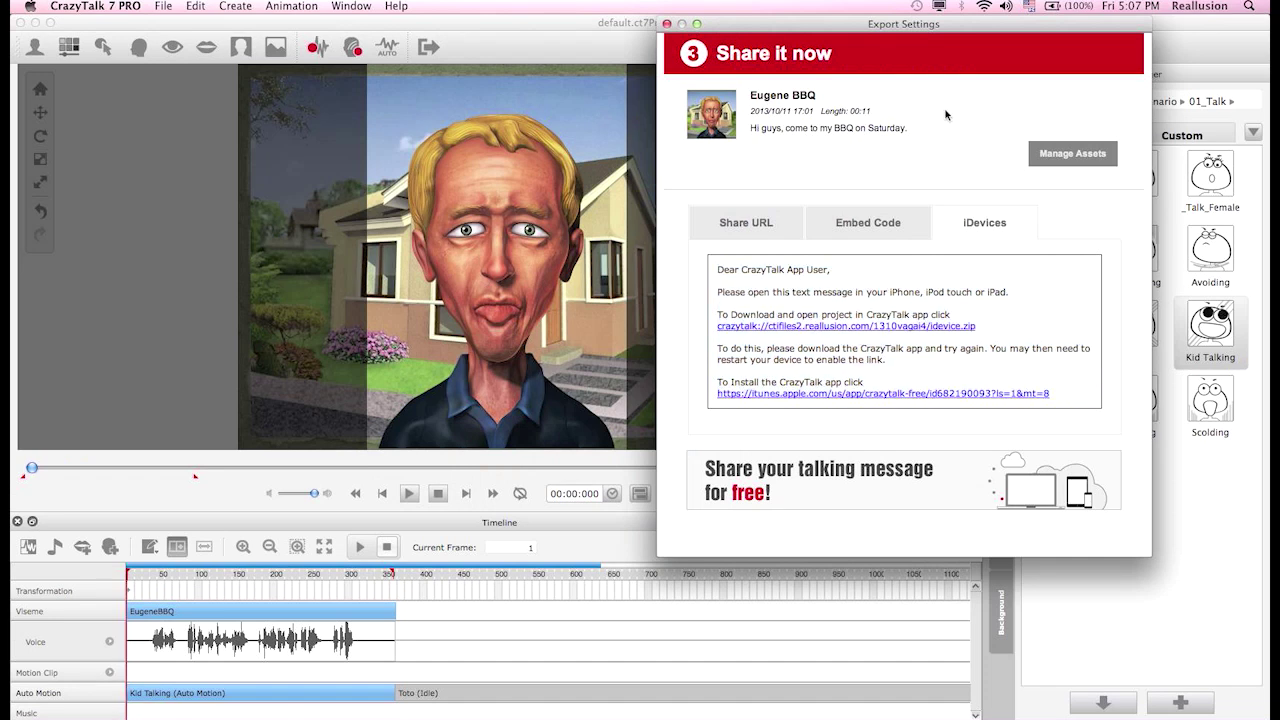
click(667, 25)
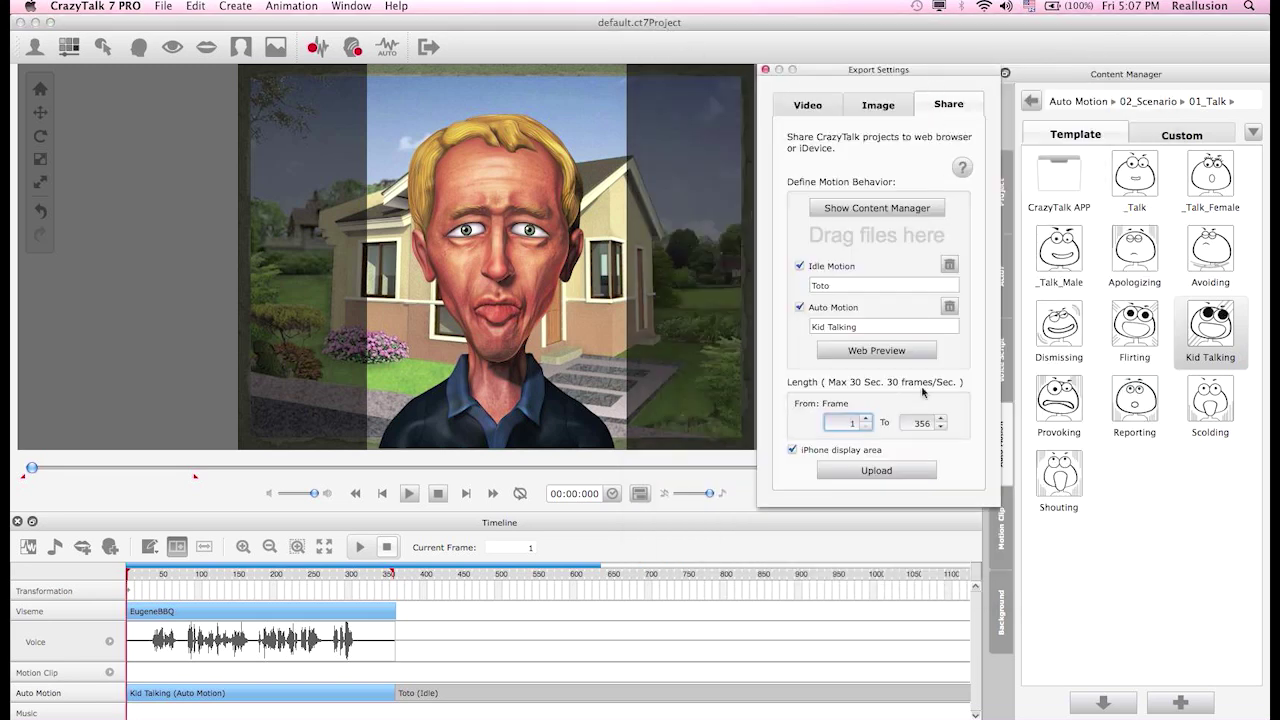
click(898, 470)
drag(428, 246, 840, 81)
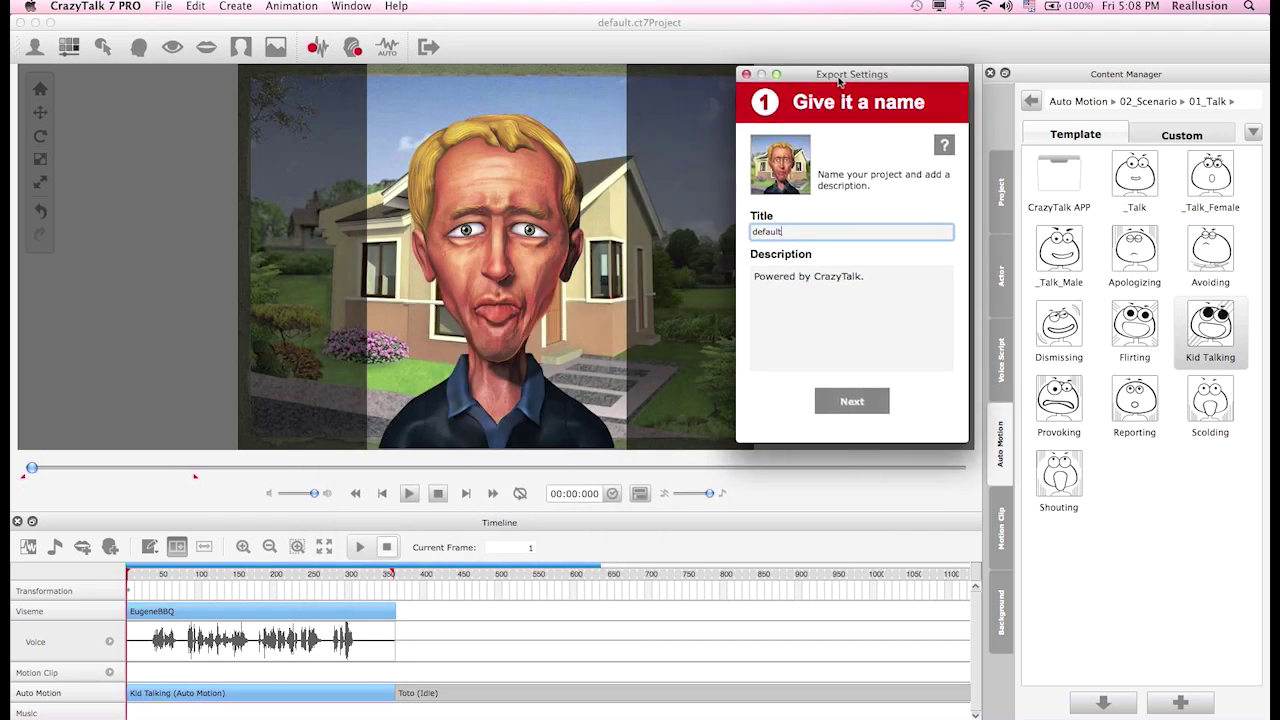
double_click(783, 232)
click(852, 401)
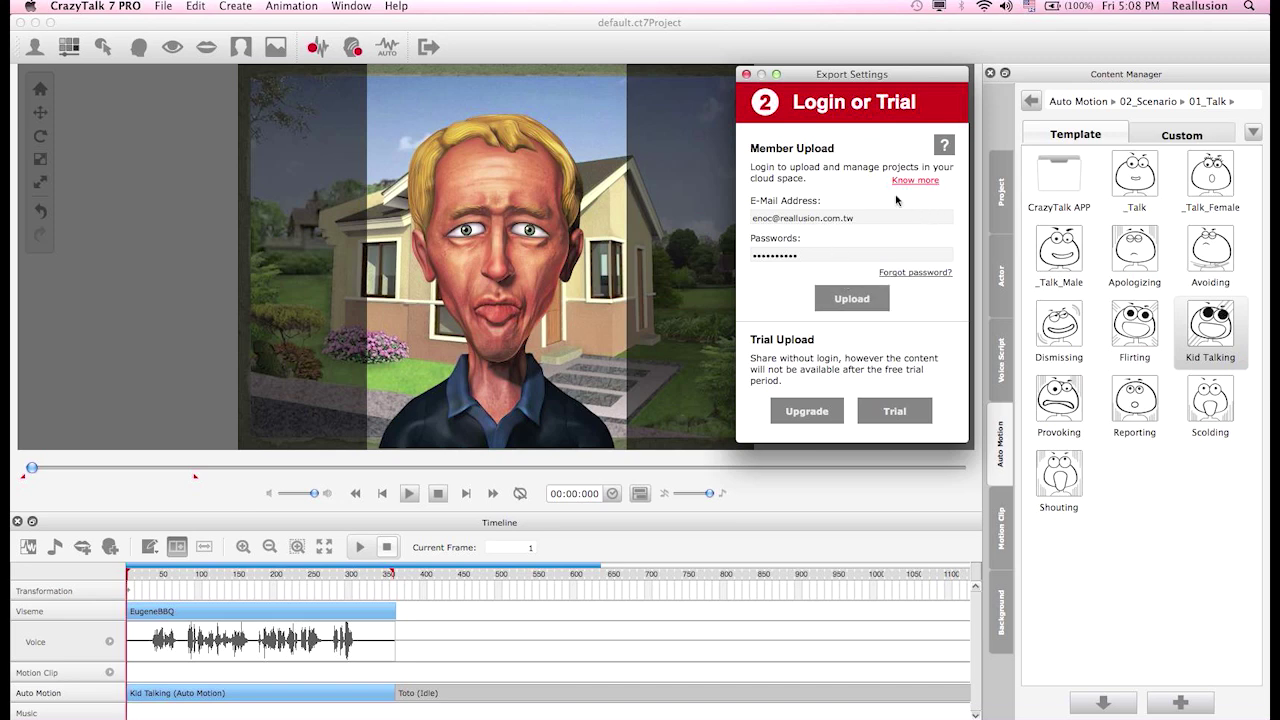
click(746, 74)
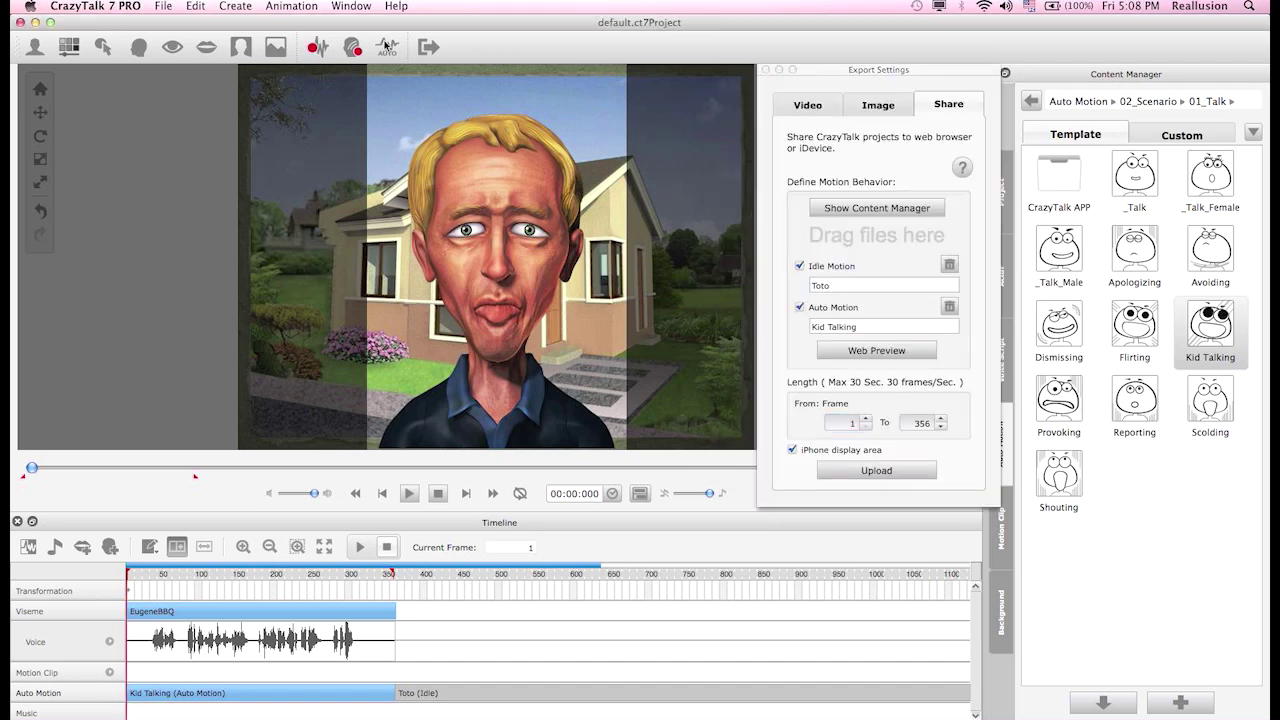
- Close the export settings and open CrazyTalk Cloud to view the uploaded projects
click(765, 71)
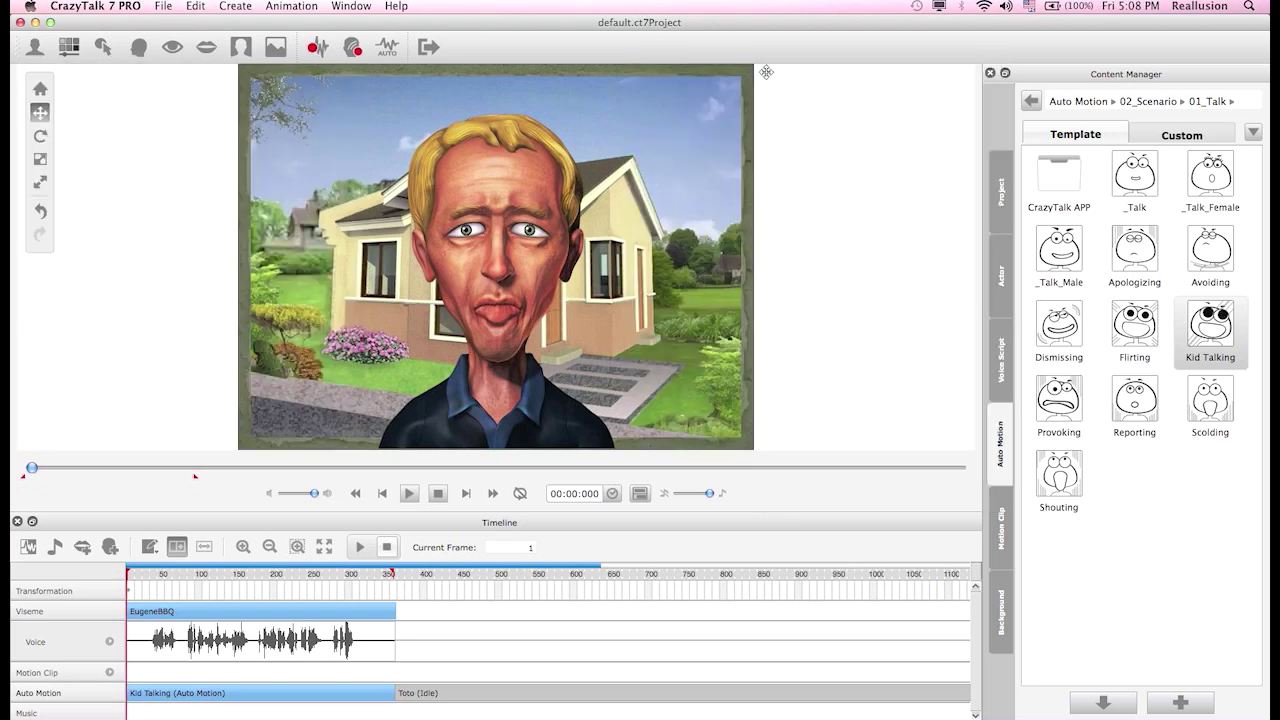
click(362, 7)
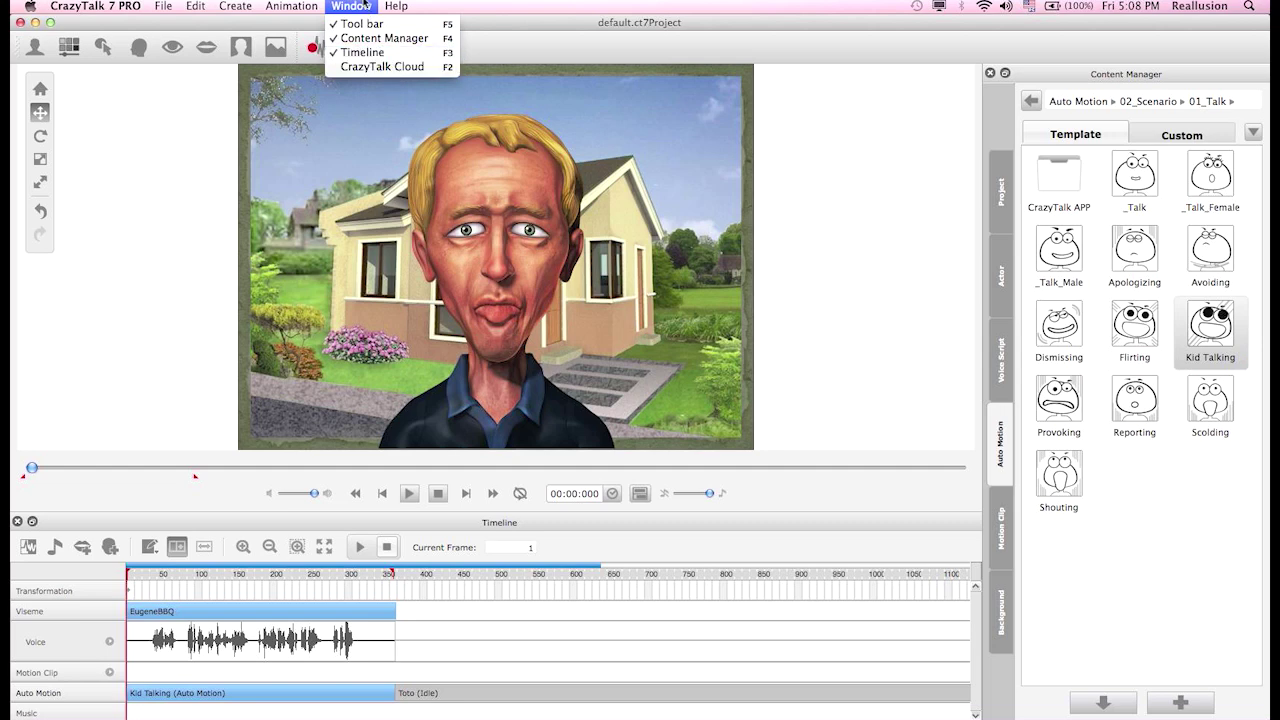
click(406, 67)
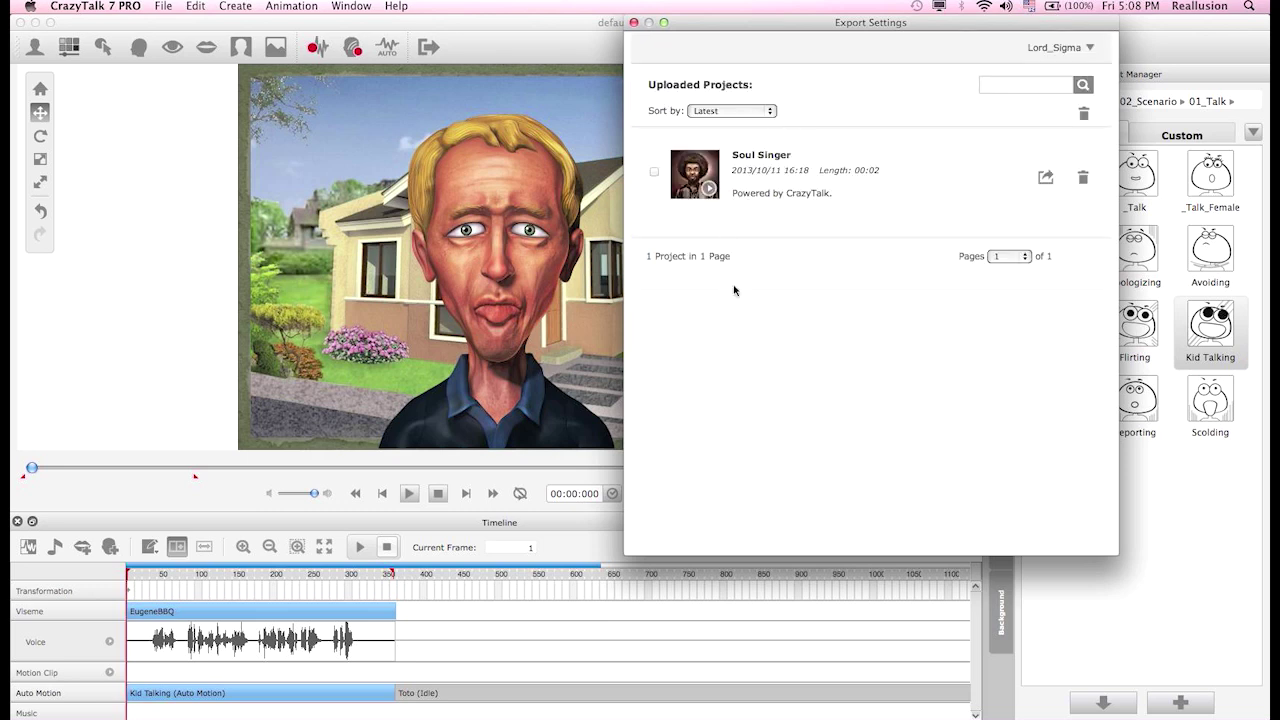
- Try sorting the uploaded projects by Oldest and selecting Soul Singer, and close the cloud window
click(769, 112)
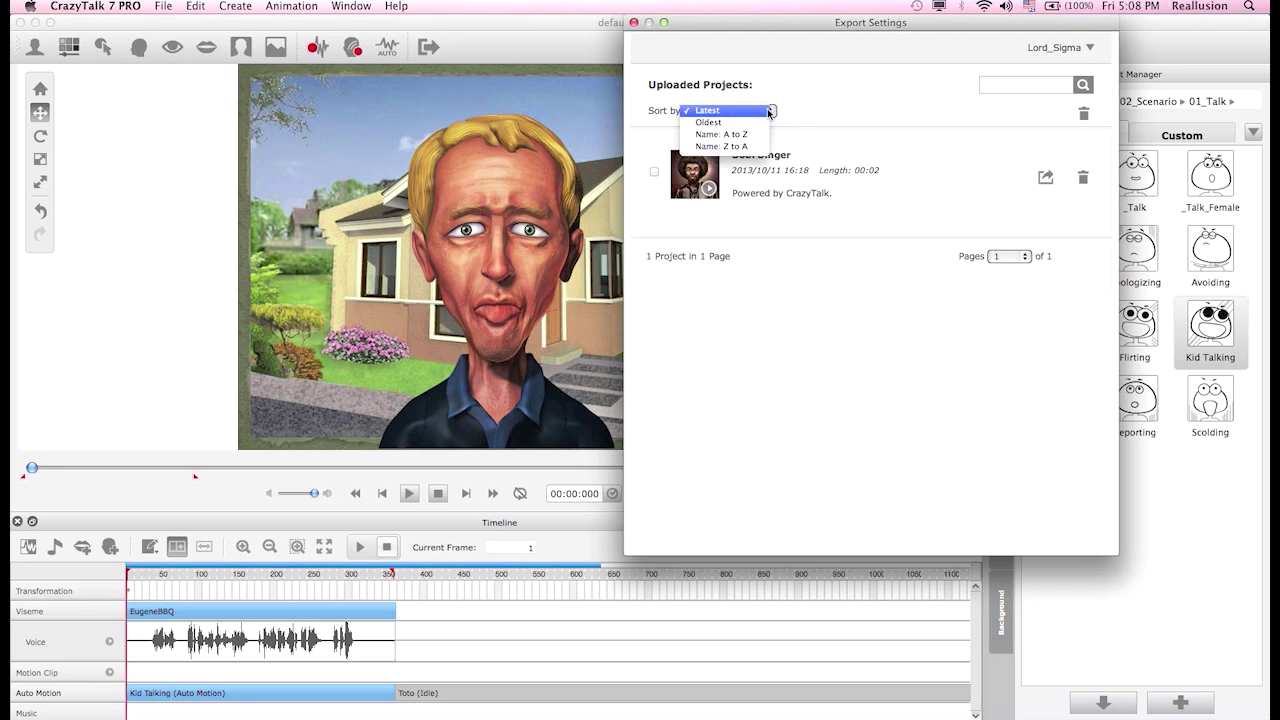
click(726, 122)
click(767, 112)
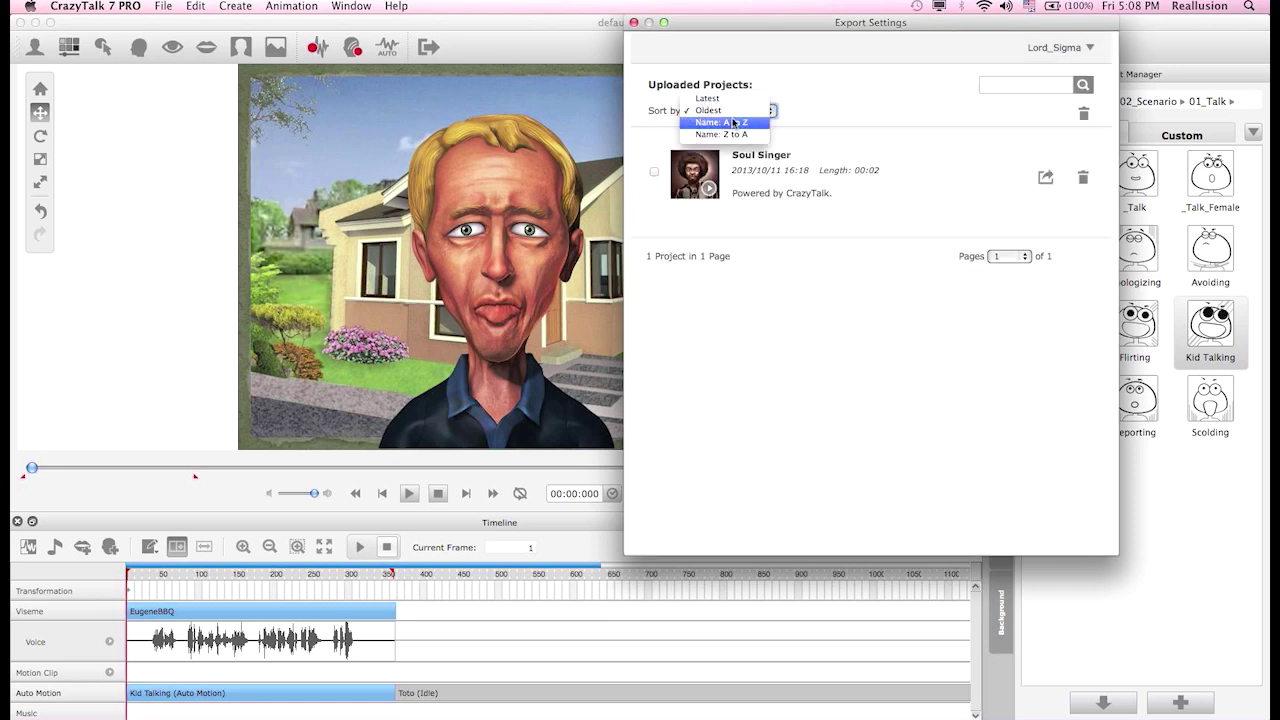
click(1014, 91)
click(1012, 87)
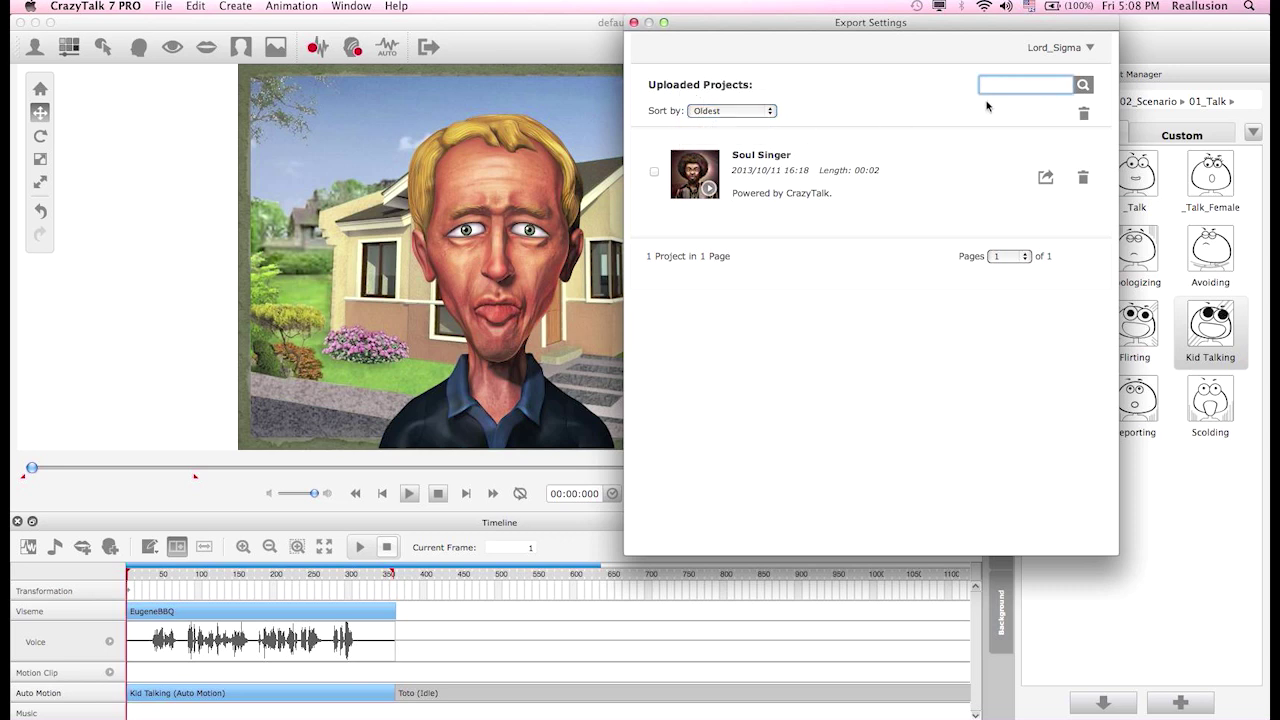
click(655, 174)
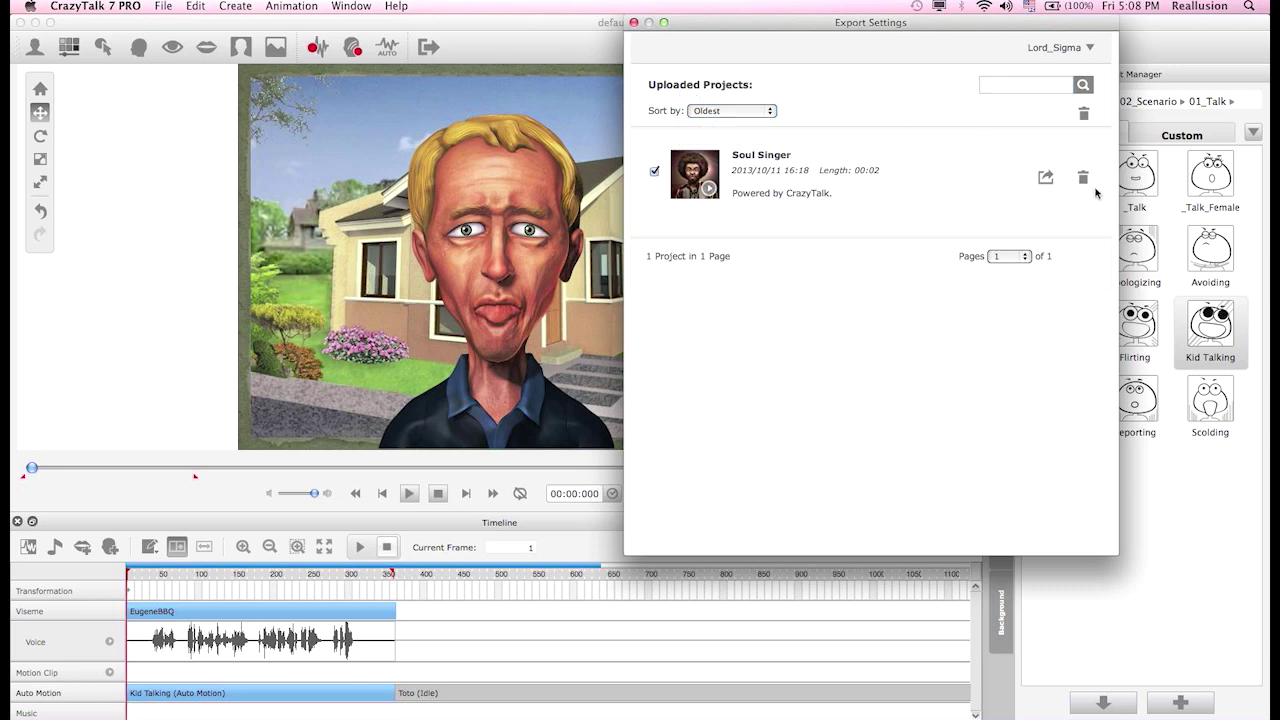
click(651, 173)
click(634, 23)
- Start a shared upload of the current project with the iPhone display area and title it "Eugene BBQ"
click(428, 47)
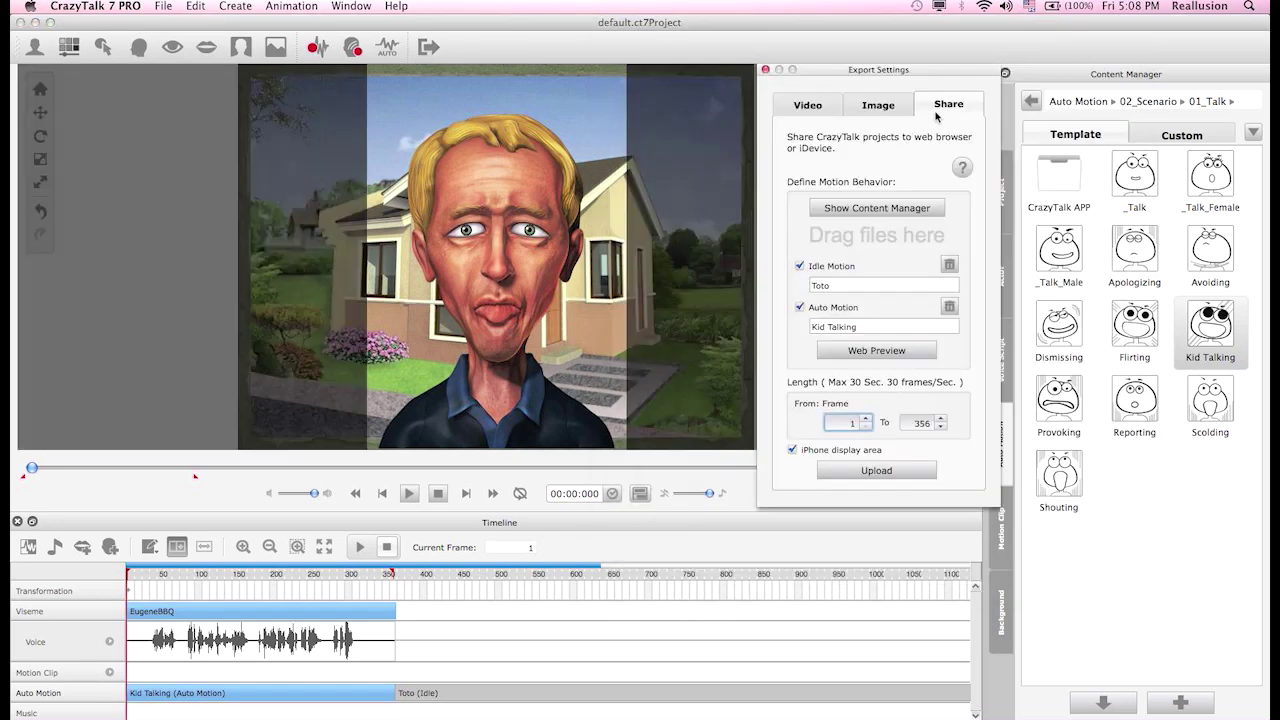
click(877, 470)
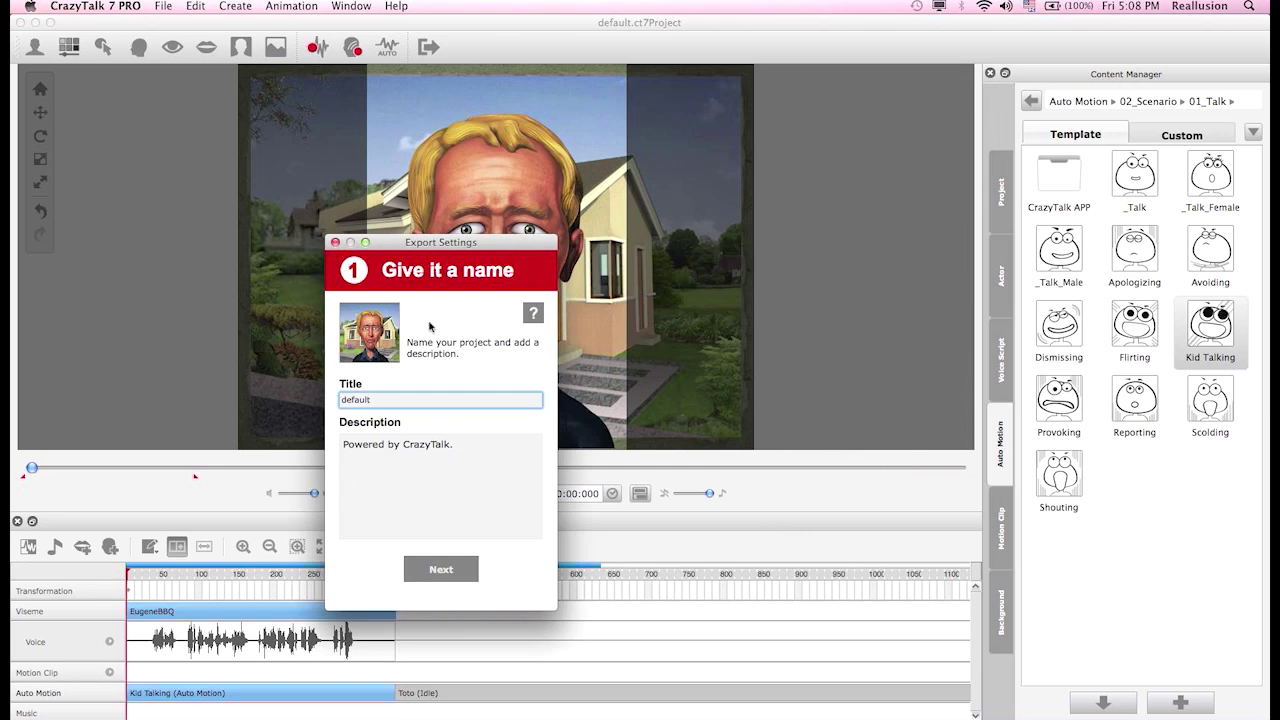
drag(462, 243, 878, 78)
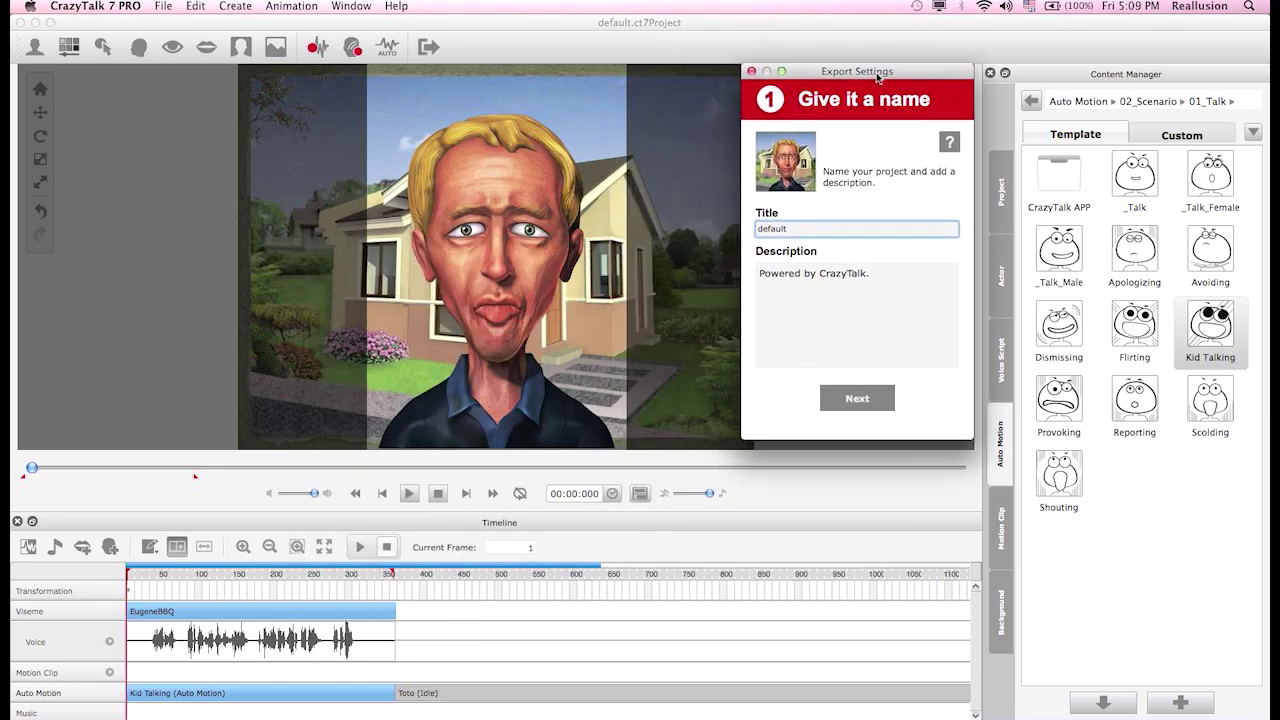
double_click(797, 231)
text(E)
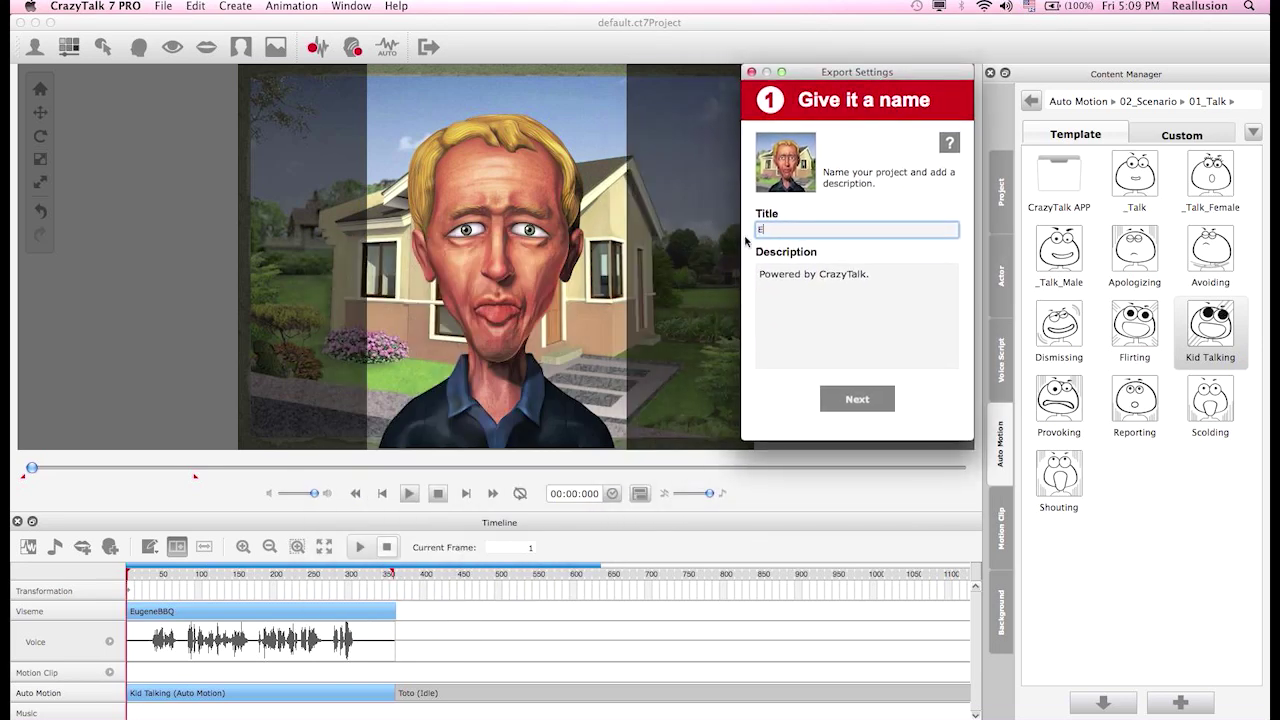
text(ugene)
key(Tab)
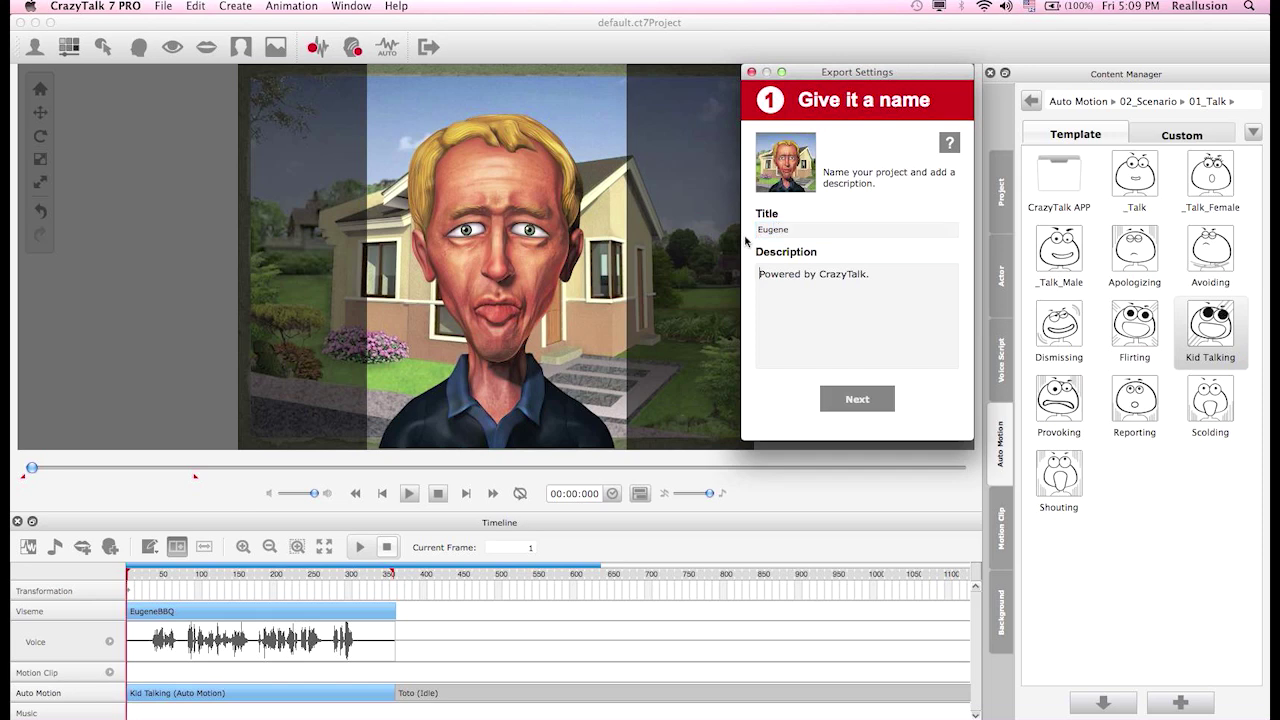
click(829, 231)
text(BBQ)
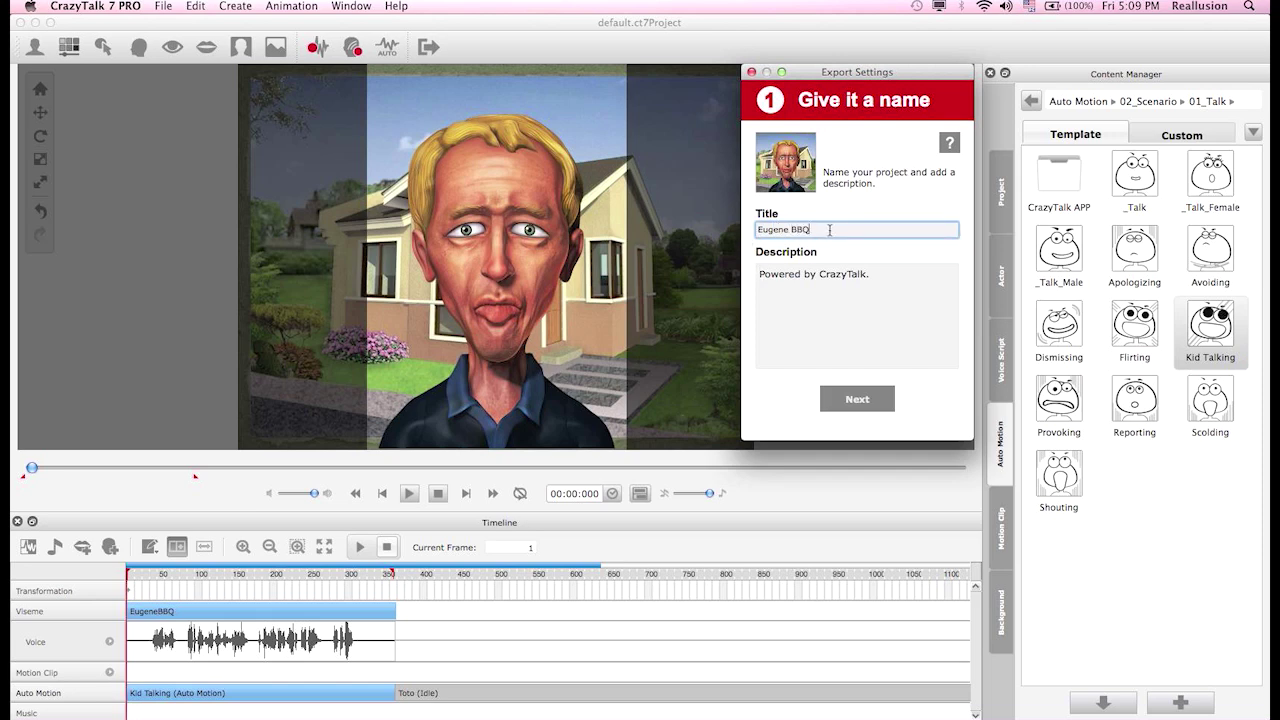
- Upload the project with the already filled-in member login and open the management list of uploaded projects
click(862, 401)
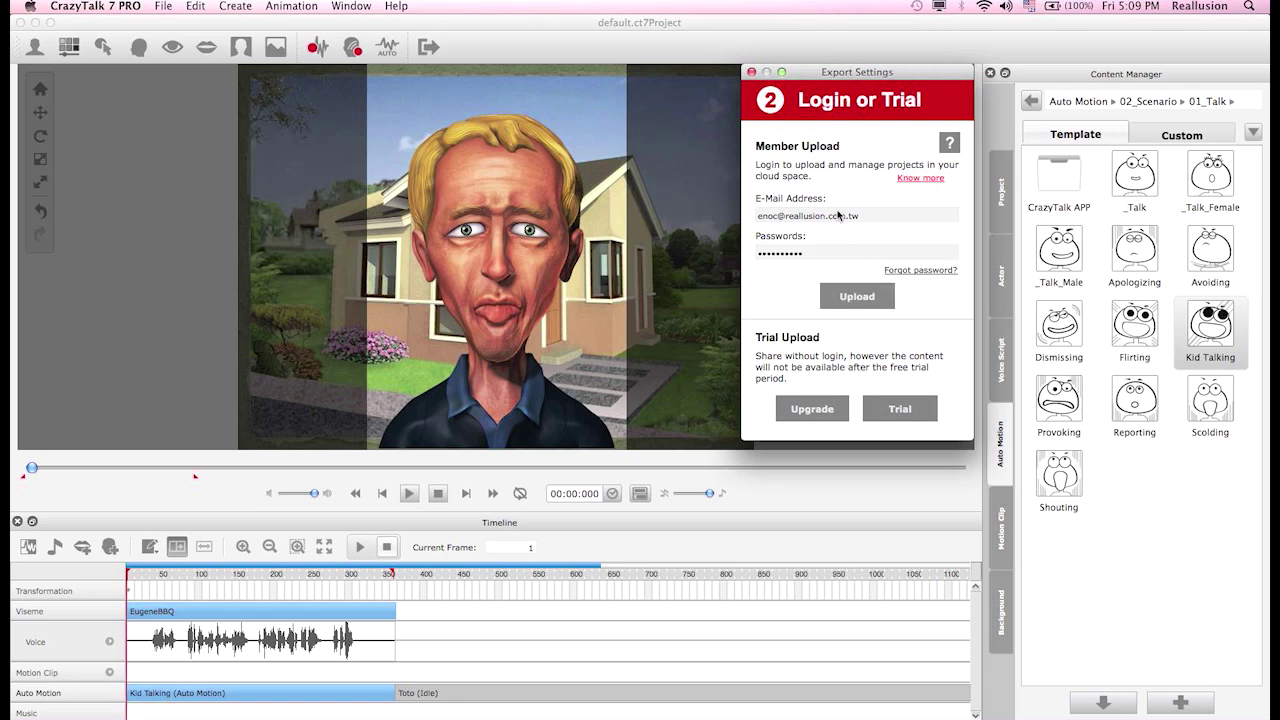
click(866, 302)
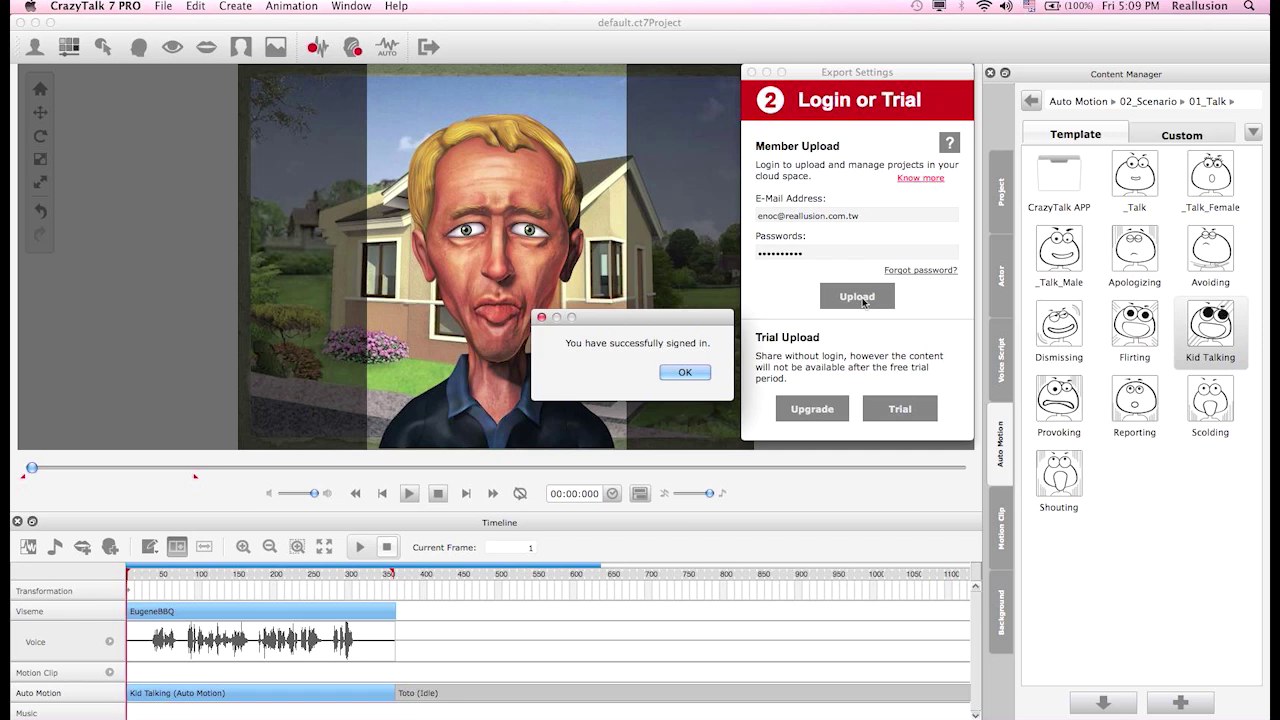
click(685, 371)
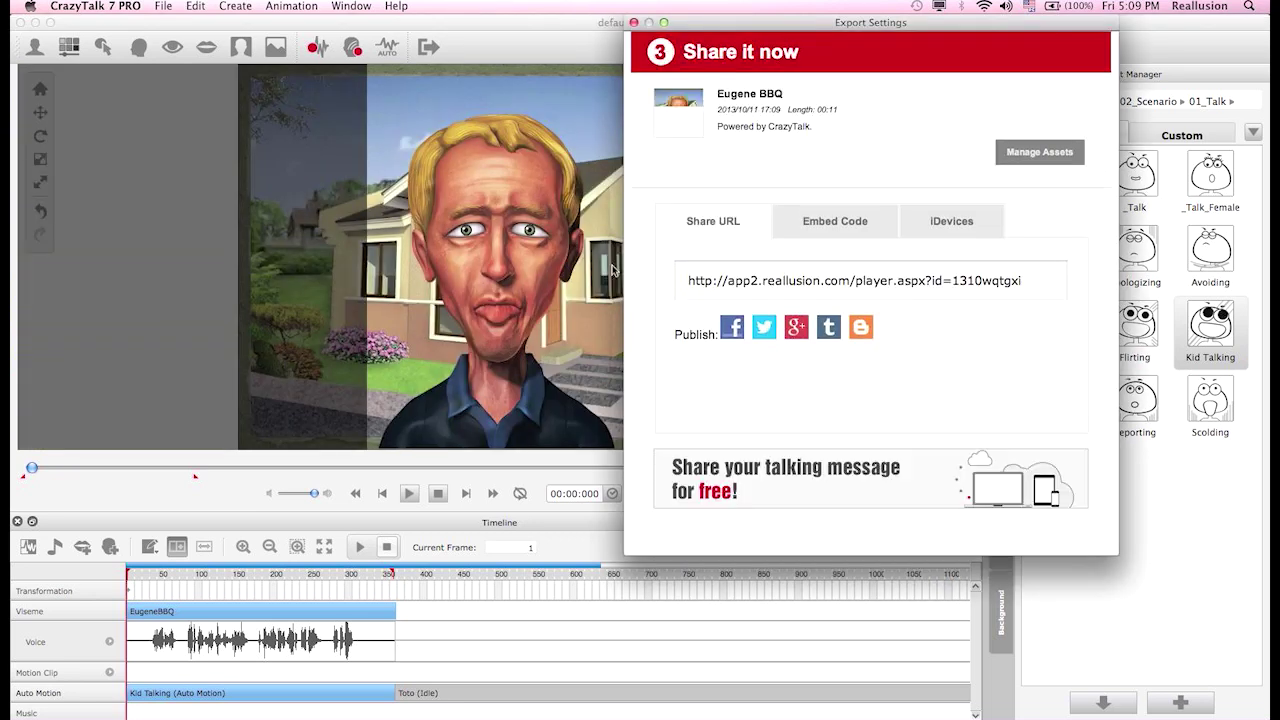
click(1052, 158)
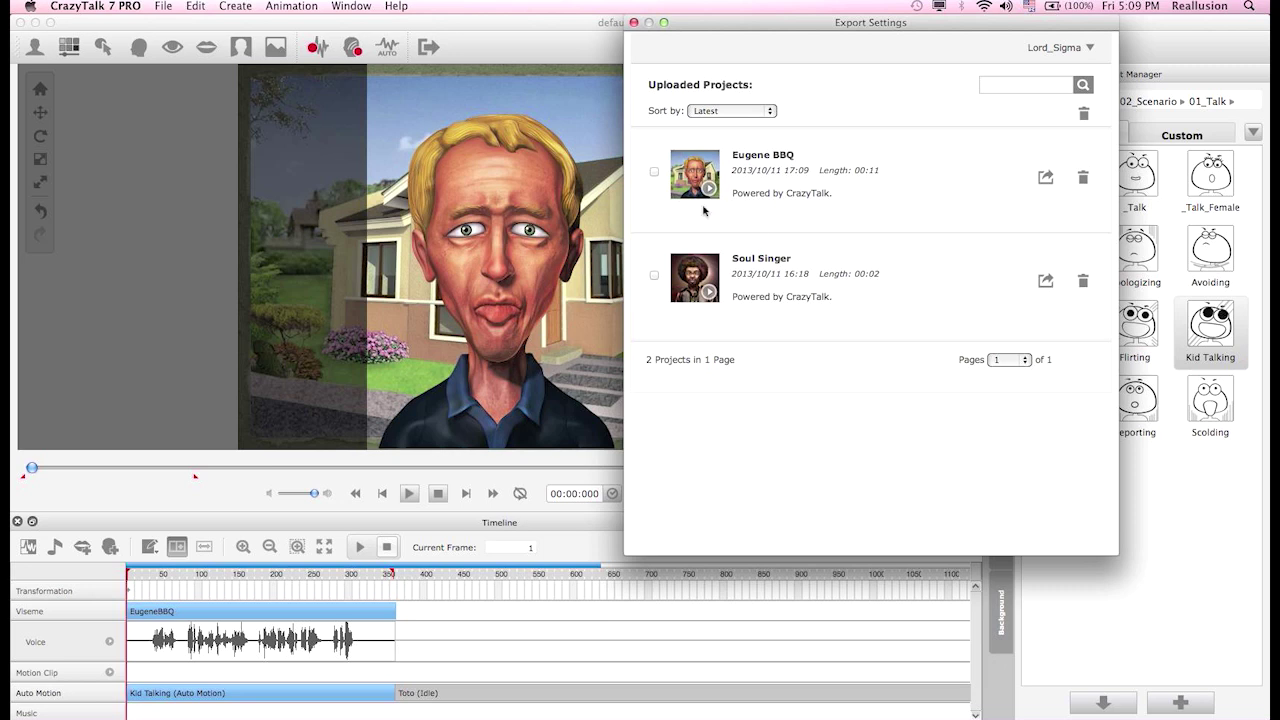
- Try selecting and deselecting both uploaded projects and opening their titles for editing
click(654, 171)
click(655, 275)
mouse_move(814, 22)
mouse_down()
mouse_move(877, 22)
mouse_move(820, 18)
mouse_up()
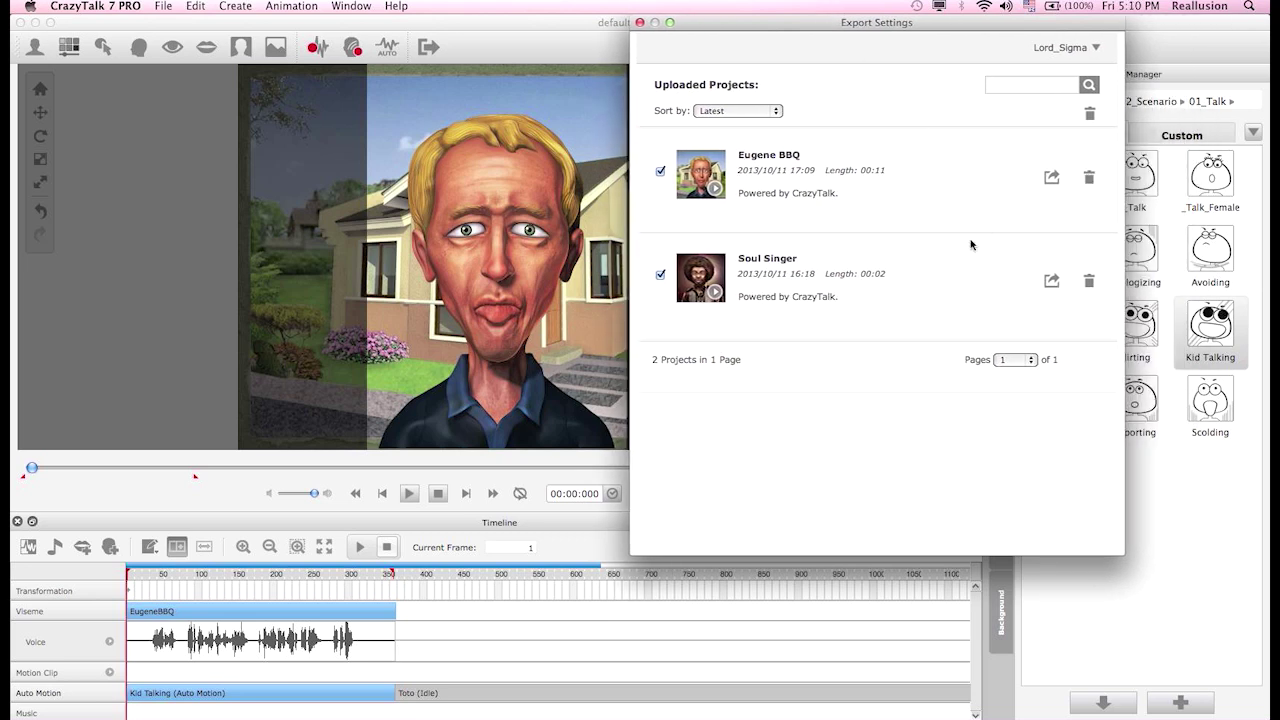
click(789, 156)
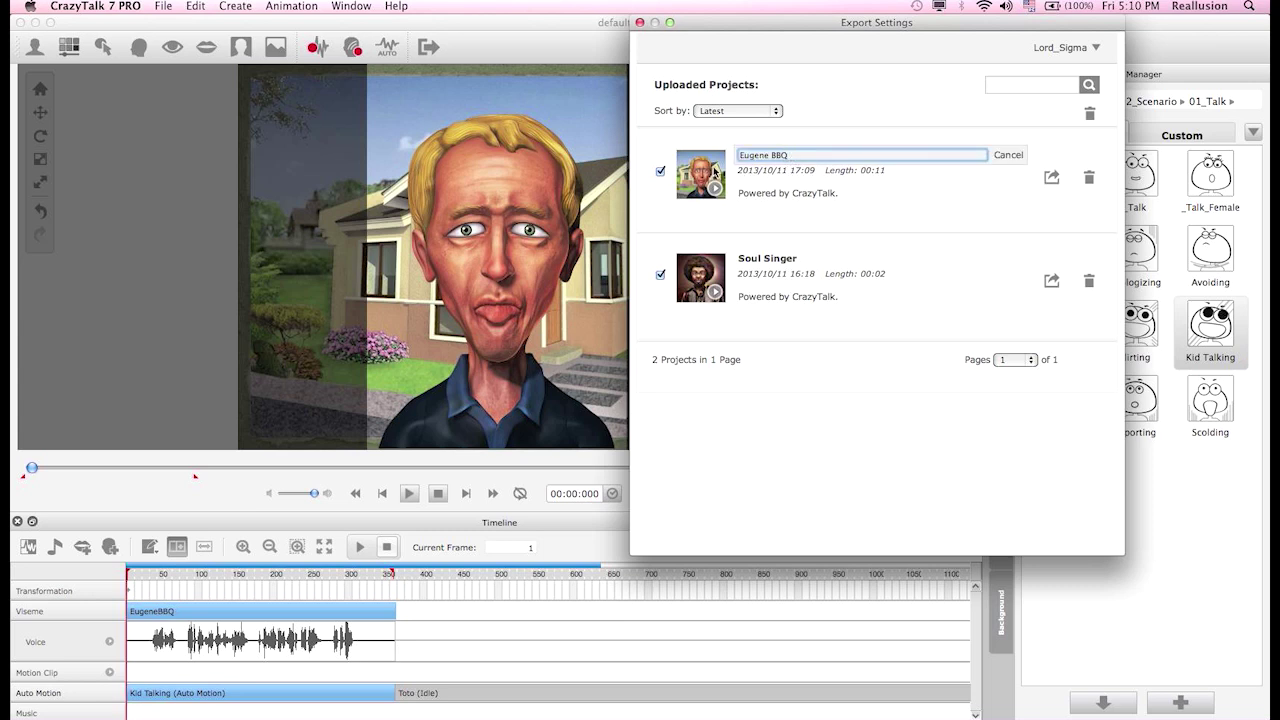
click(660, 171)
click(660, 274)
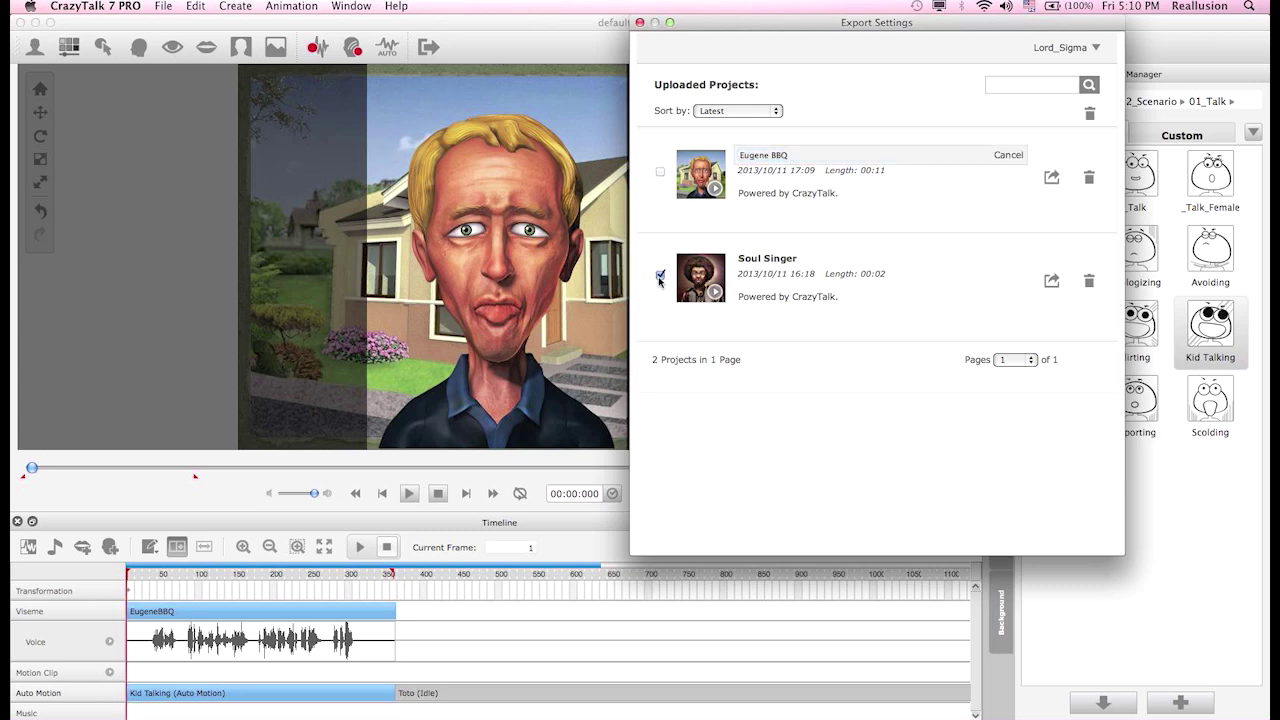
click(752, 258)
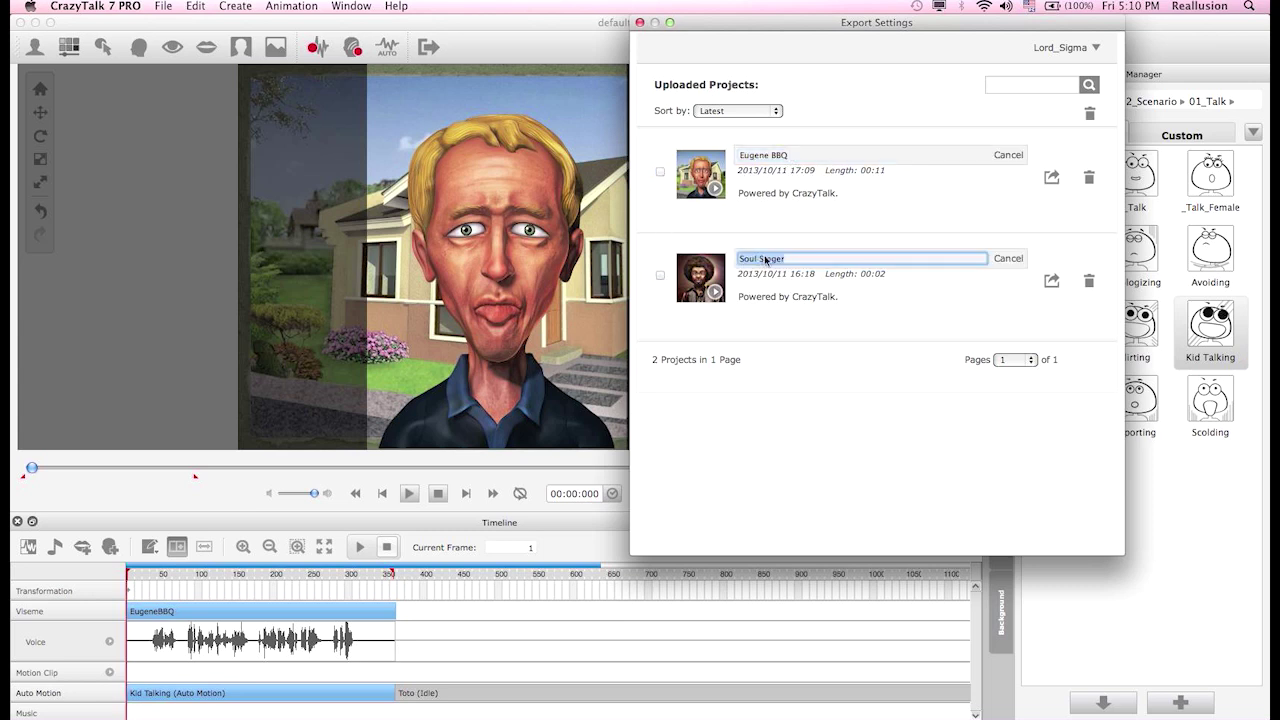
- Change the description of the Eugene BBQ project to "Hi guys." and open its sharing page
click(795, 157)
click(783, 195)
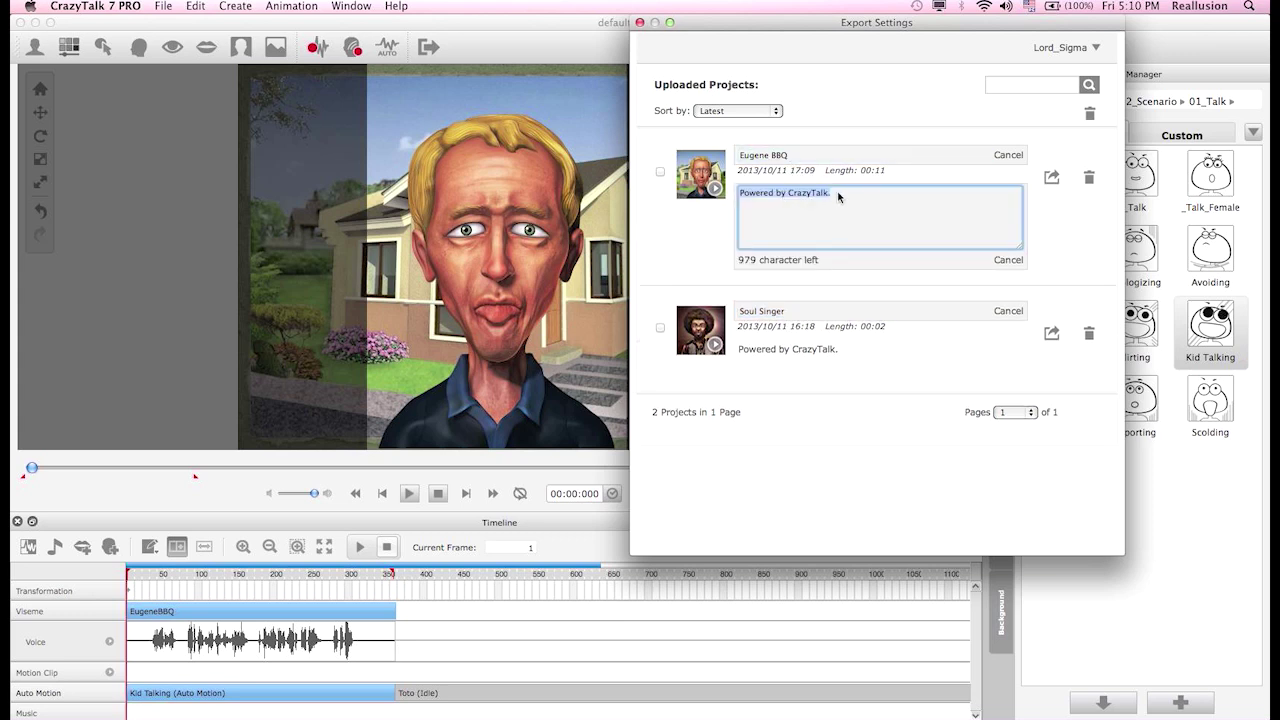
text(Hi gu)
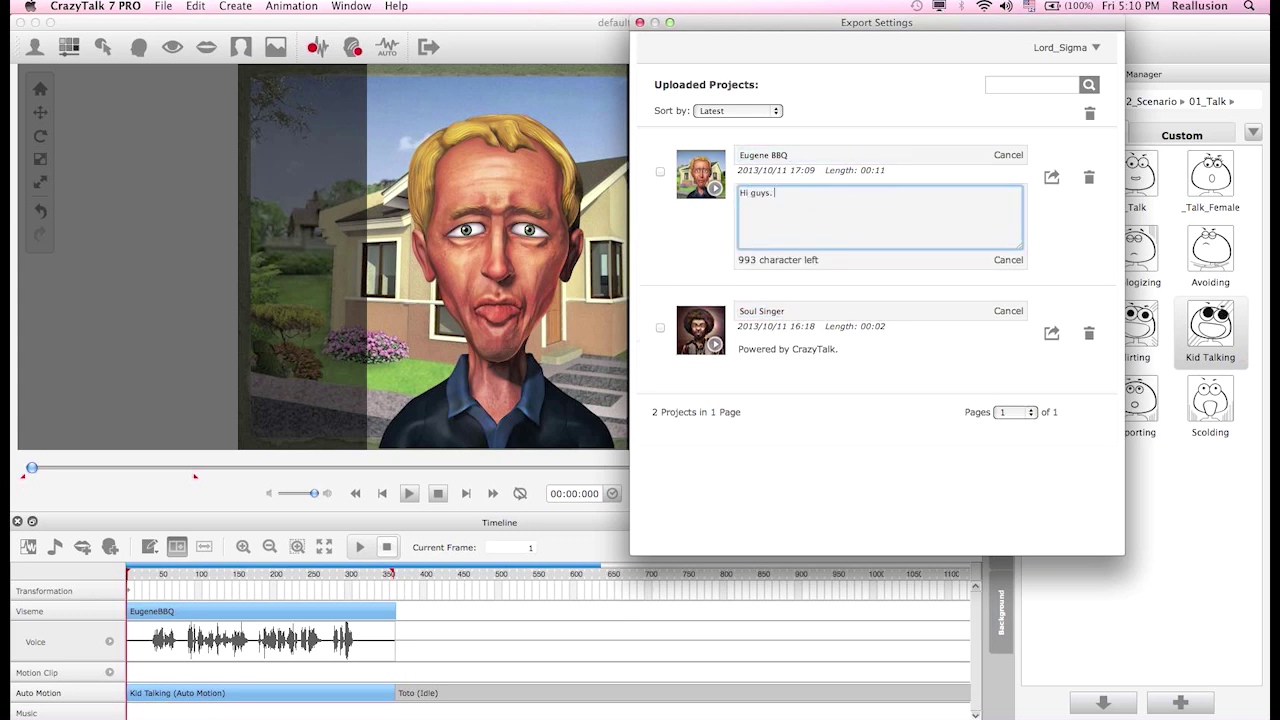
text(ys.)
click(699, 232)
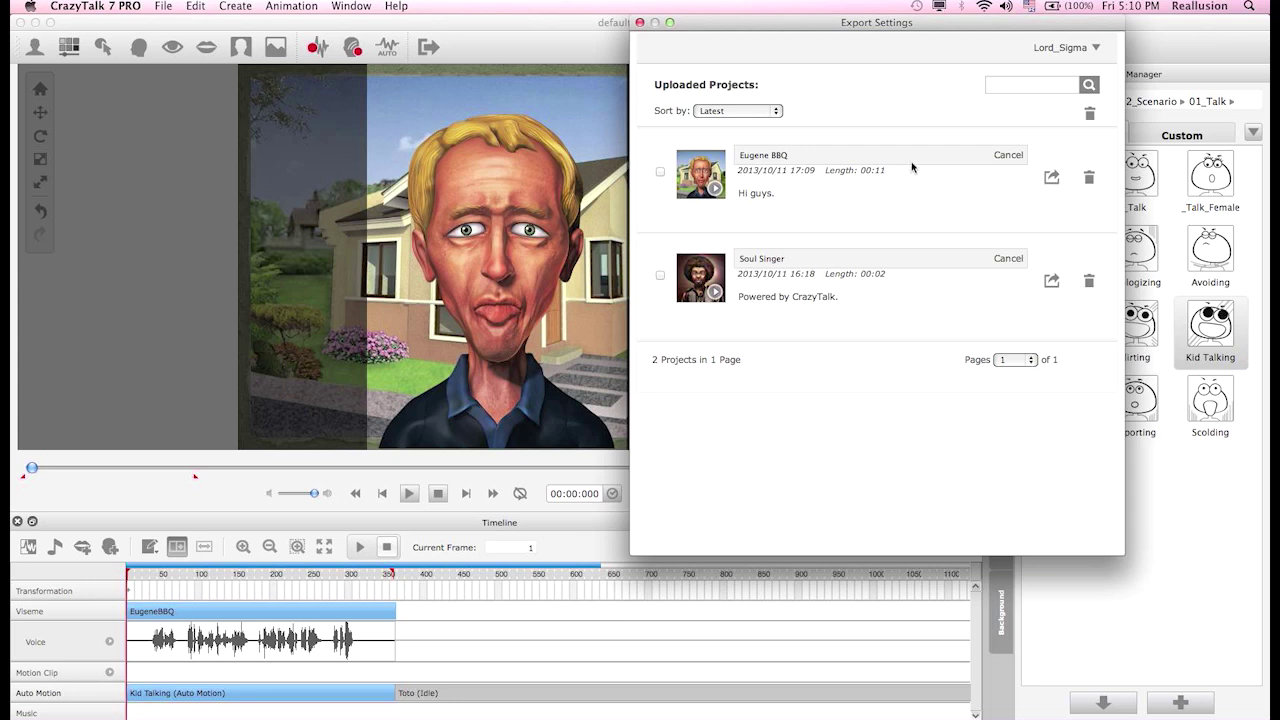
click(1050, 180)
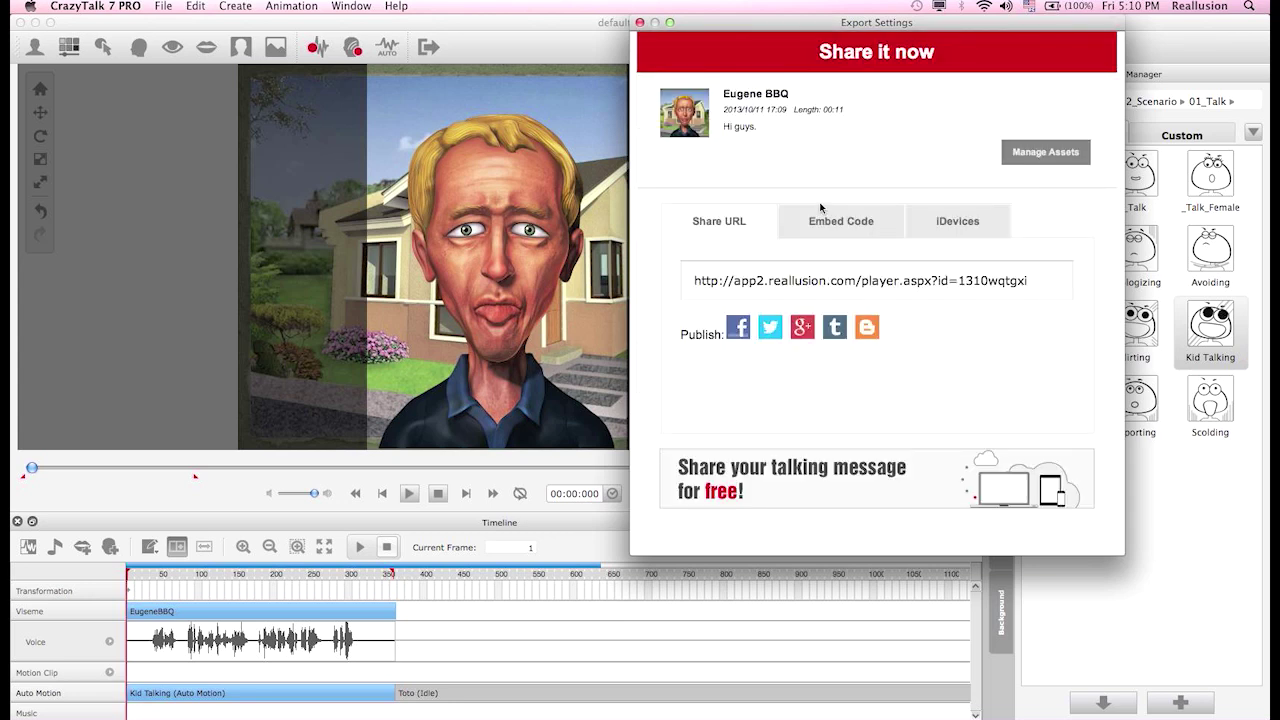